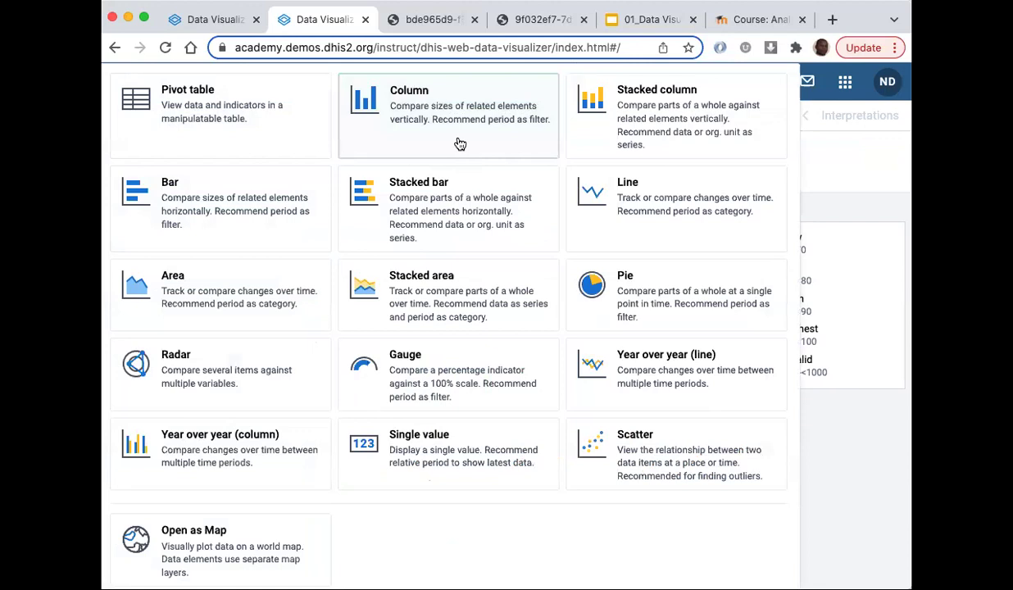
{"action": "left_click", "coordinate": [460, 144]}
{"action": "left_click", "coordinate": [405, 124]}
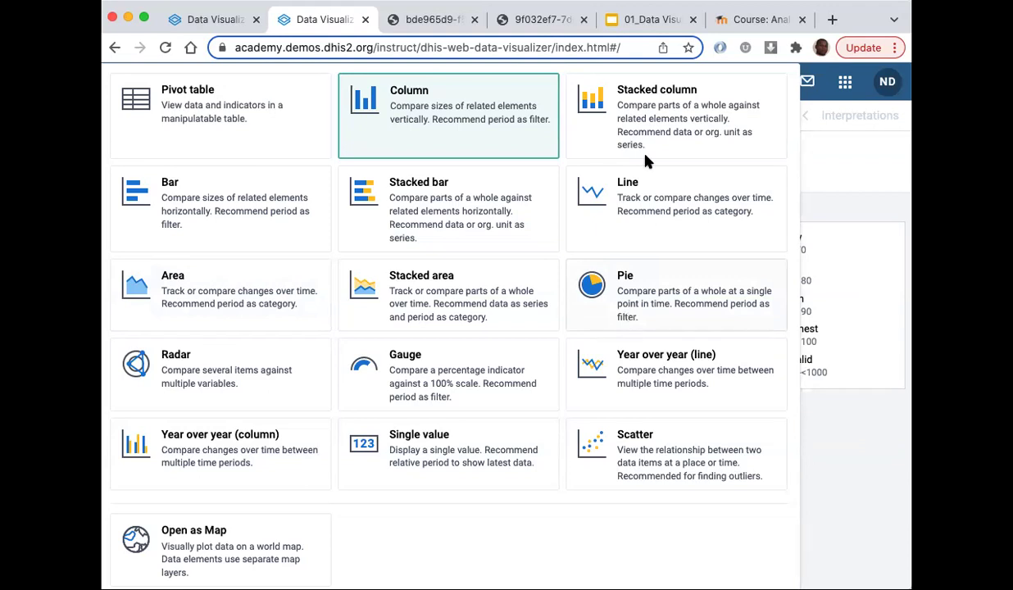
{"action": "left_click", "coordinate": [838, 186]}
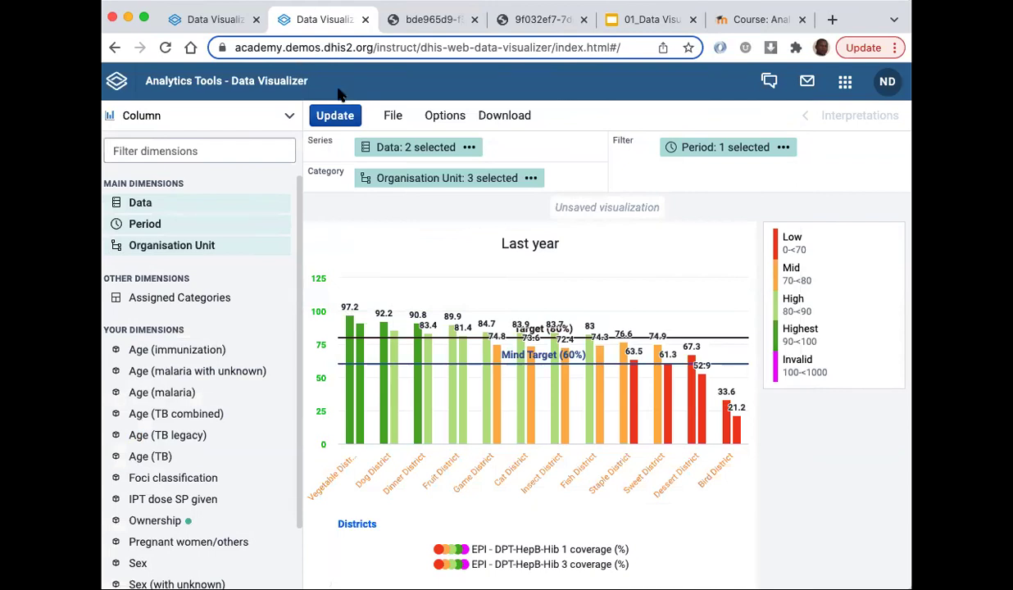
- Start a new visualization and set its type to Pie
{"action": "left_click", "coordinate": [393, 116]}
{"action": "left_click", "coordinate": [442, 157]}
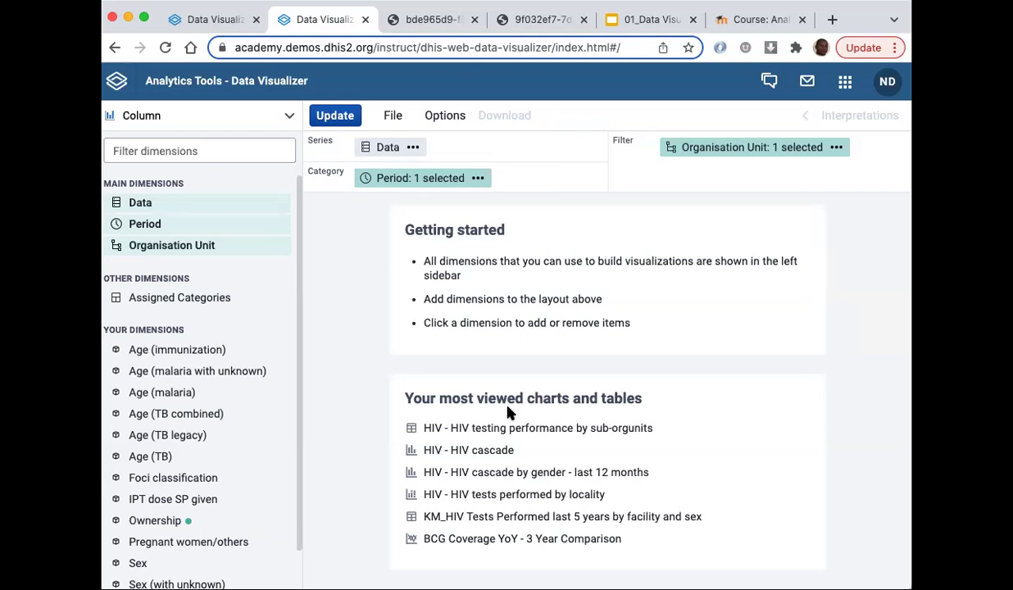
{"action": "left_click", "coordinate": [226, 123]}
{"action": "left_click", "coordinate": [618, 286]}
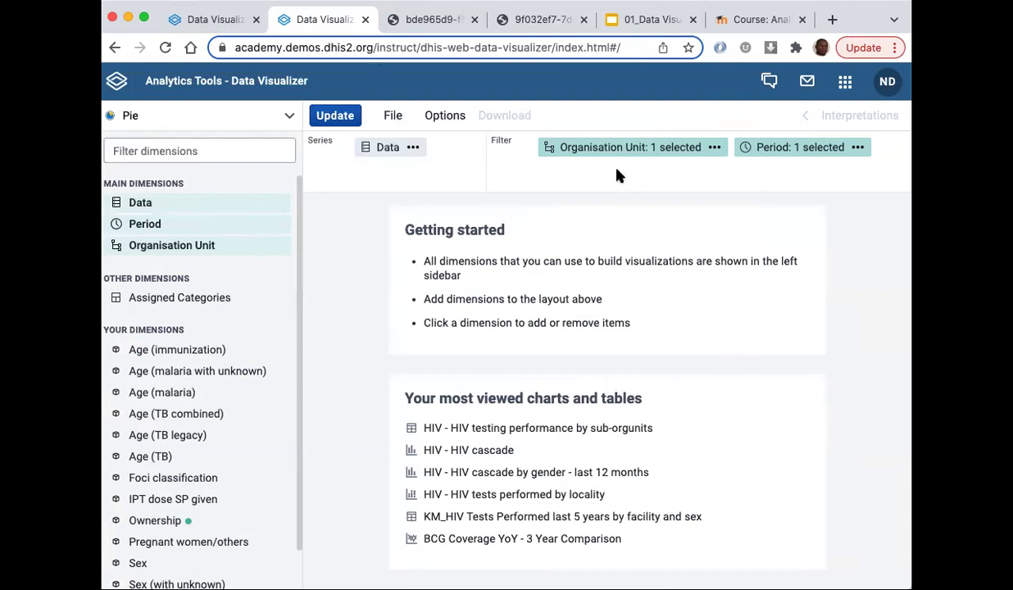
- Search for "Malaria cases pos" among the data elements and add MAL - Malaria cases positive (RDT) as the pie chart's data
{"action": "left_click", "coordinate": [140, 203]}
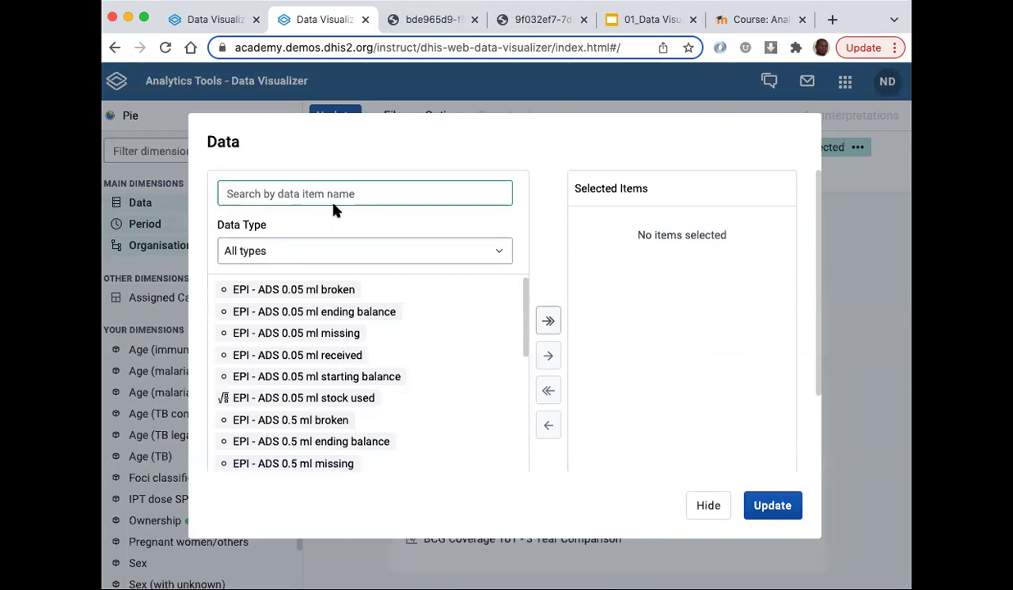
{"action": "type", "text": "Mala"}
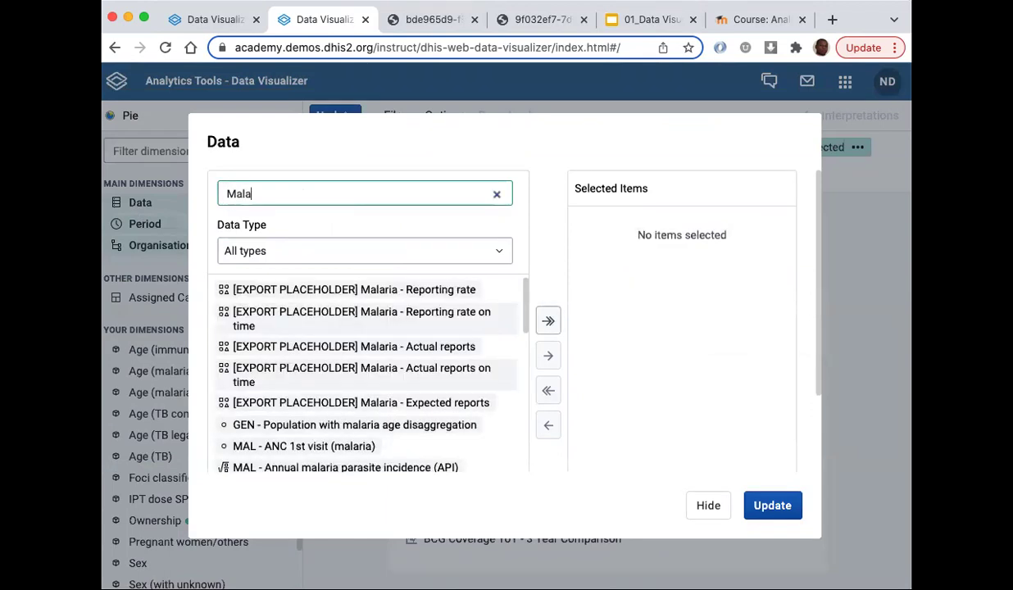
{"action": "type", "text": "ria cases"}
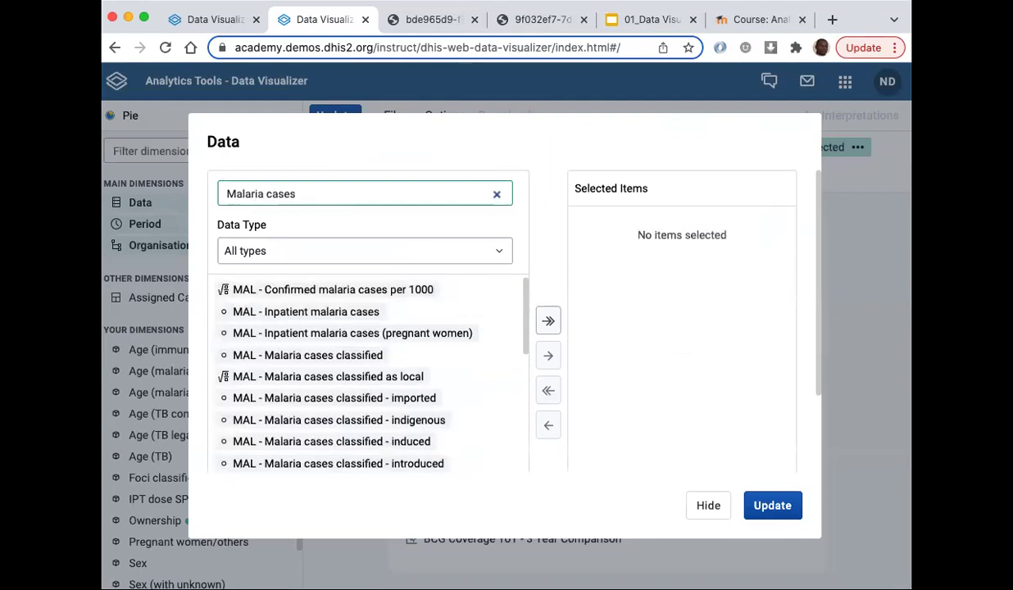
{"action": "type", "text": " pos"}
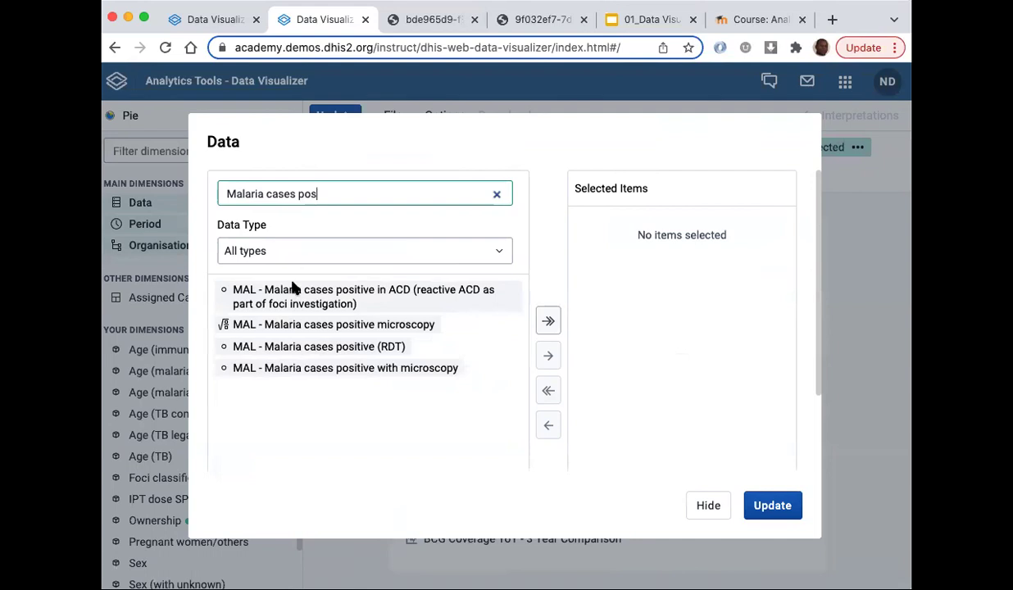
{"action": "left_click", "coordinate": [277, 246]}
{"action": "left_click", "coordinate": [277, 326]}
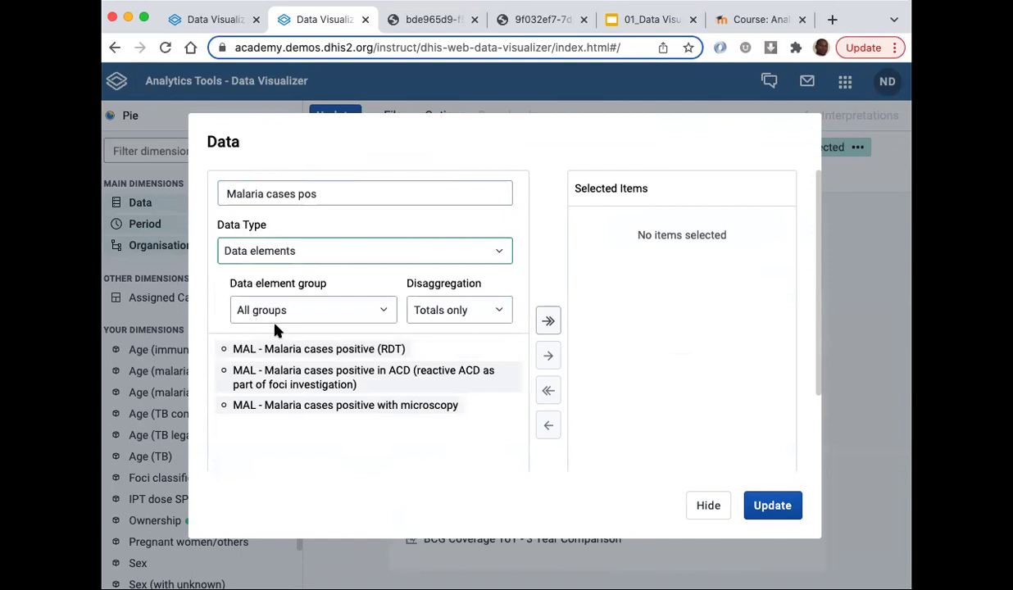
{"action": "left_click", "coordinate": [295, 353]}
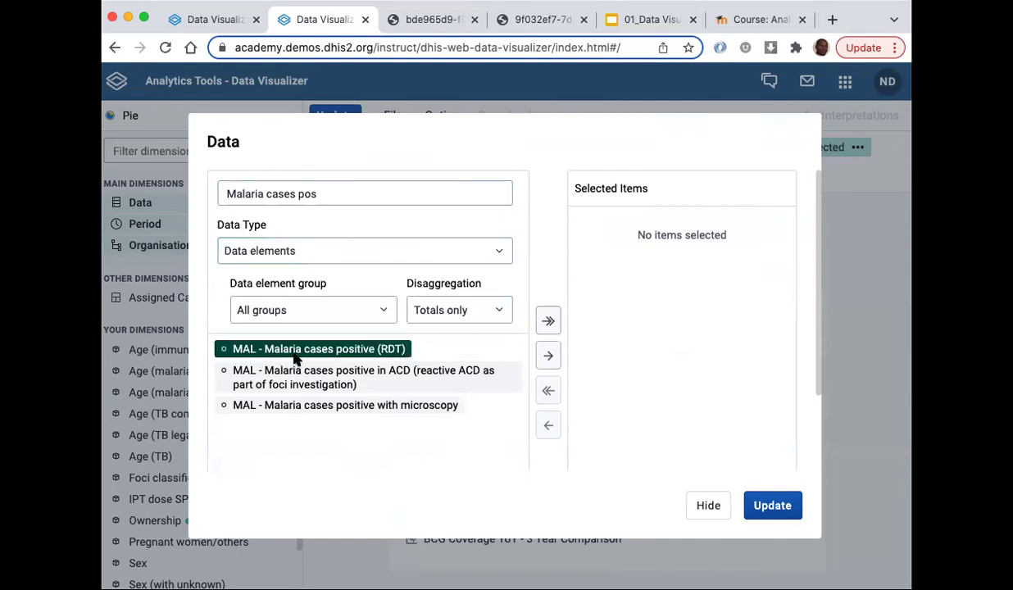
{"action": "double_click", "coordinate": [286, 354]}
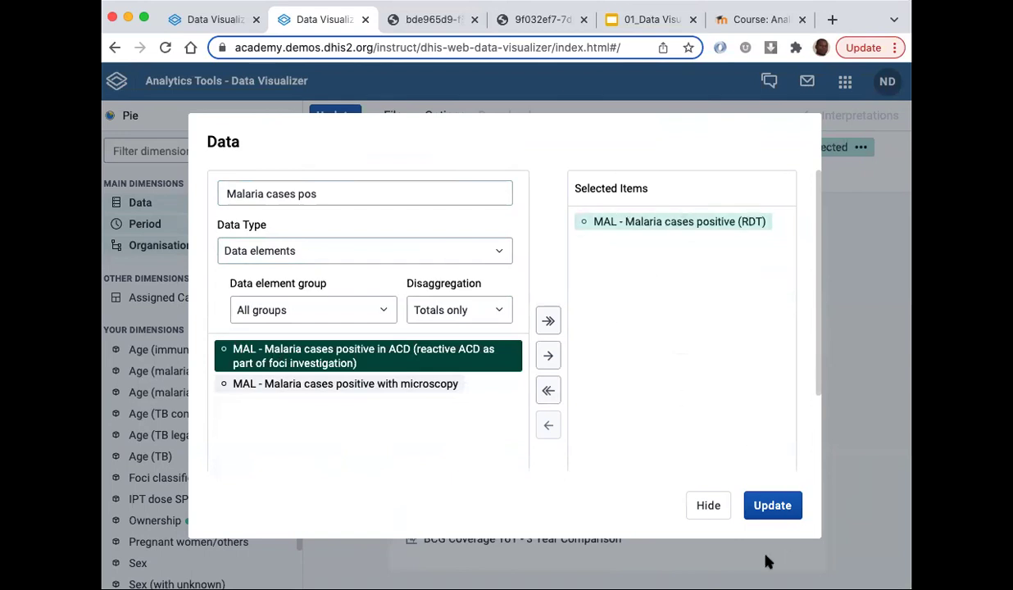
{"action": "left_click", "coordinate": [705, 508]}
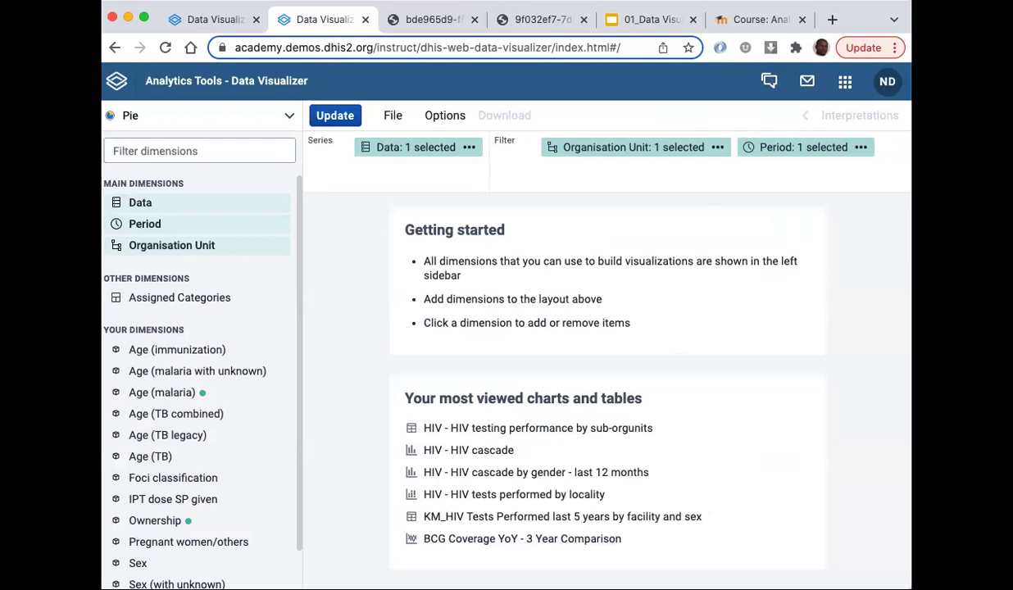
- Replace the selected period with Last 12 months and update the pie chart, keeping Trainingland as the organisation unit
{"action": "left_click", "coordinate": [135, 226]}
{"action": "left_click", "coordinate": [626, 222]}
{"action": "left_click", "coordinate": [548, 424]}
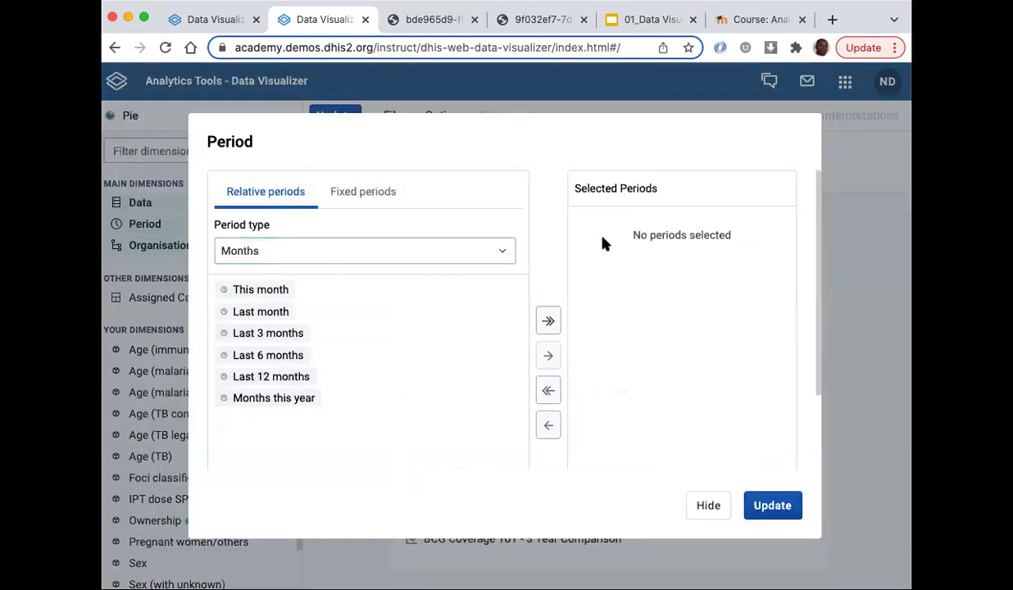
{"action": "double_click", "coordinate": [261, 377]}
{"action": "left_click", "coordinate": [772, 506]}
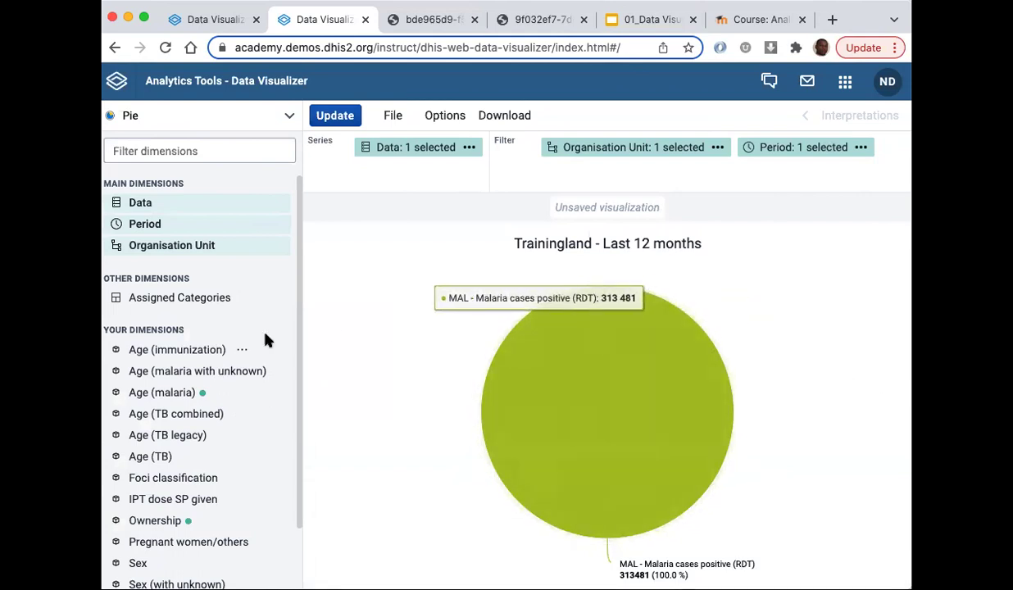
{"action": "left_click", "coordinate": [184, 247]}
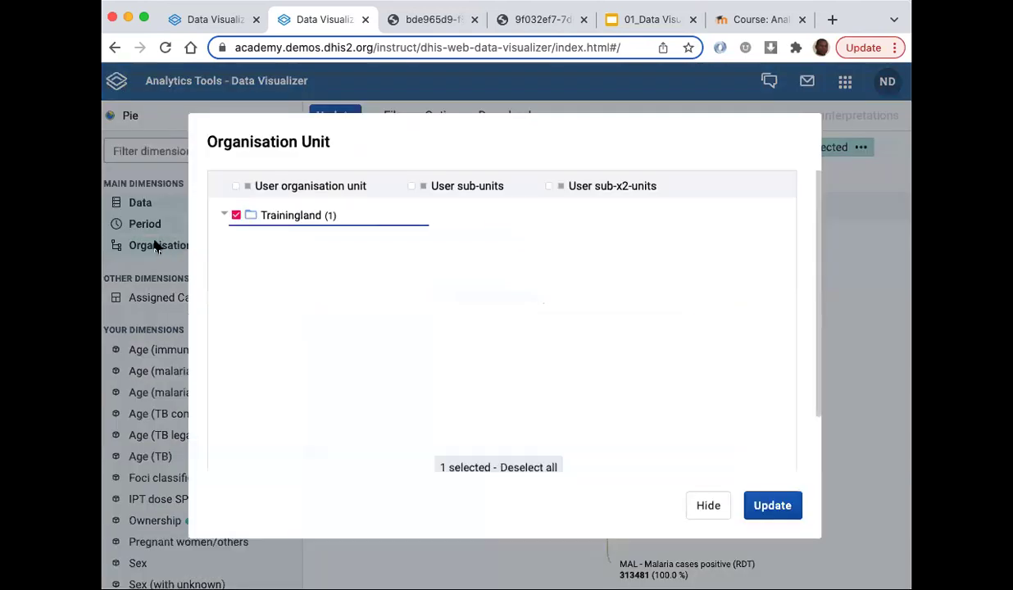
{"action": "left_click", "coordinate": [778, 508]}
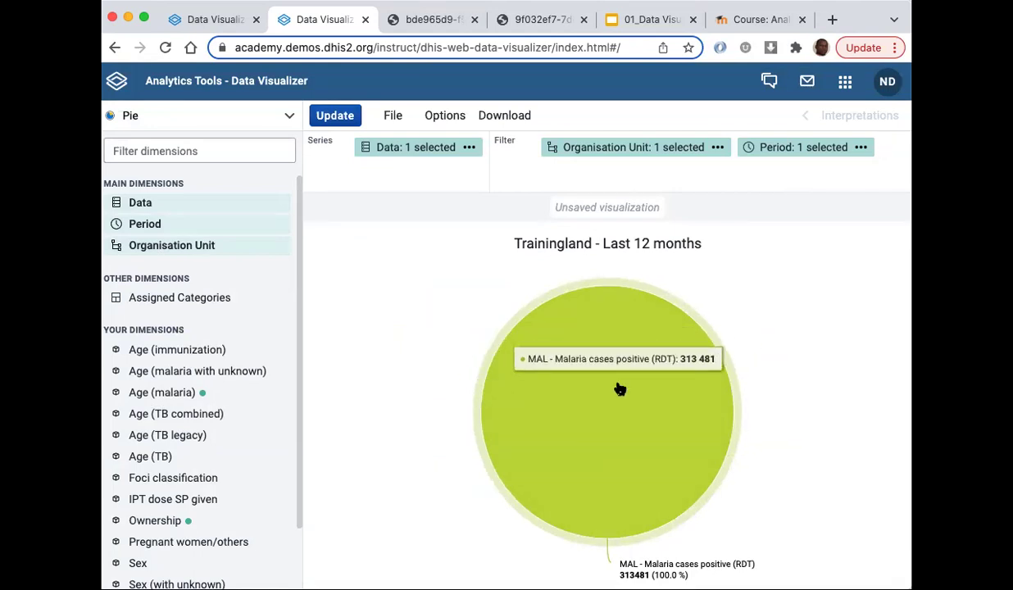
- Add all Age (malaria) items, 0-4 years, 15+ years and 5-14 years, to the chart's series
{"action": "left_click", "coordinate": [154, 394]}
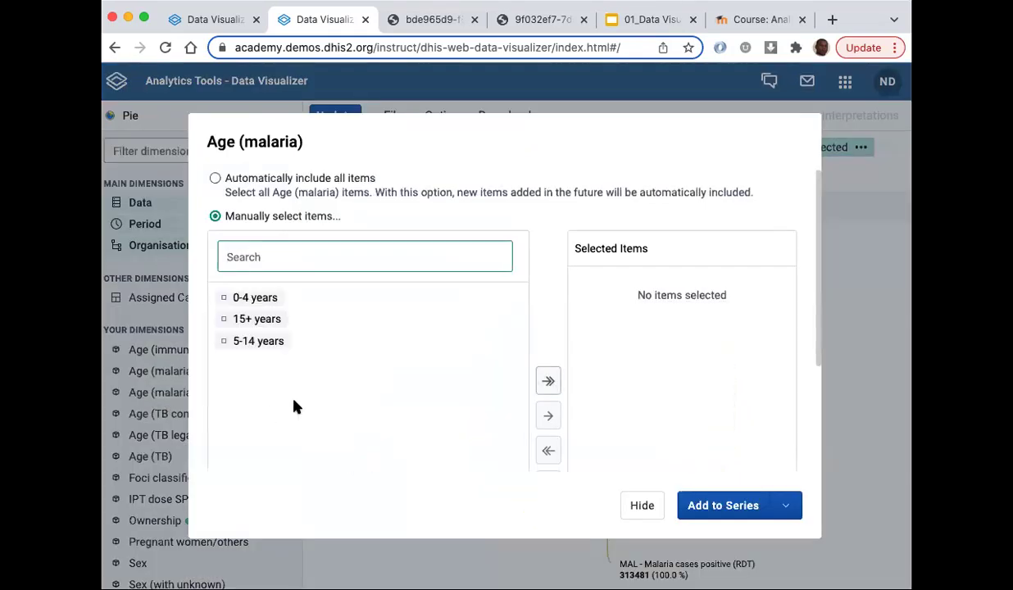
{"action": "left_click", "coordinate": [544, 386]}
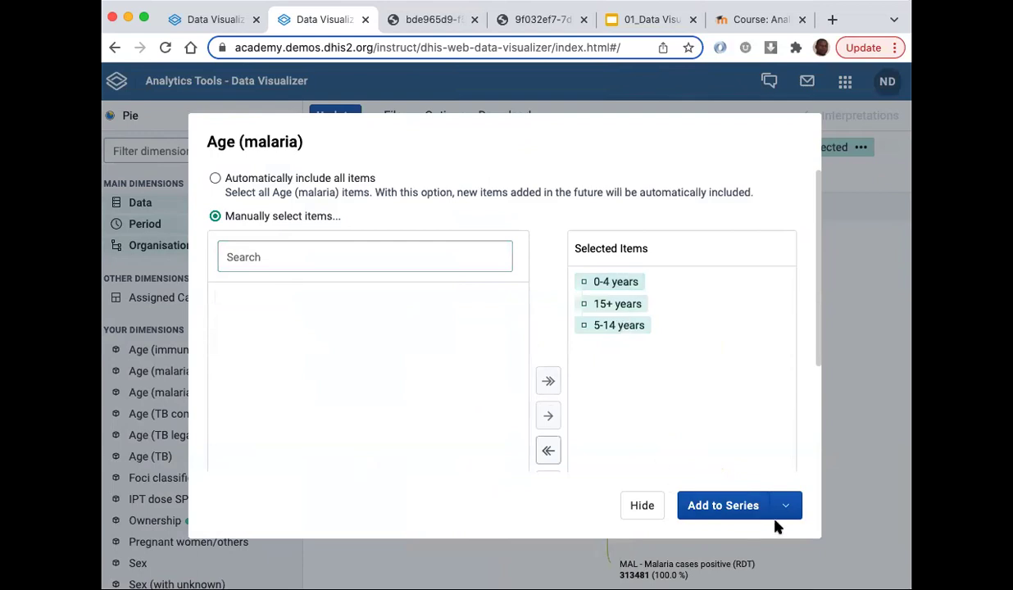
{"action": "left_click", "coordinate": [715, 505]}
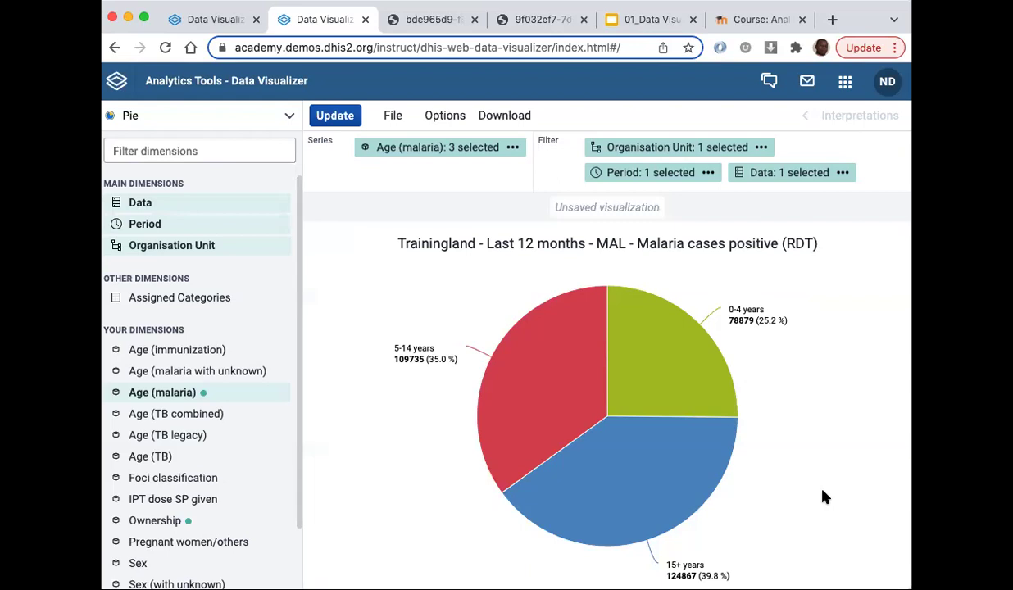
- Move Age (malaria) to the filter, make Period the series instead and update the pie chart
{"action": "mouse_move", "coordinate": [629, 511]}
{"action": "left_click_drag", "start_coordinate": [434, 148], "coordinate": [644, 172]}
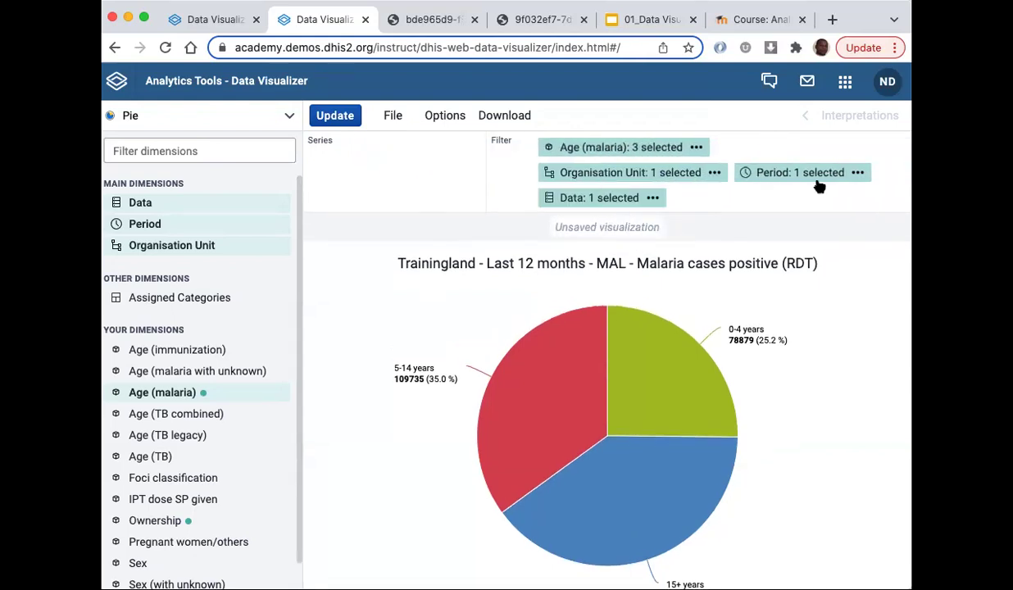
{"action": "left_click_drag", "start_coordinate": [780, 174], "coordinate": [348, 149]}
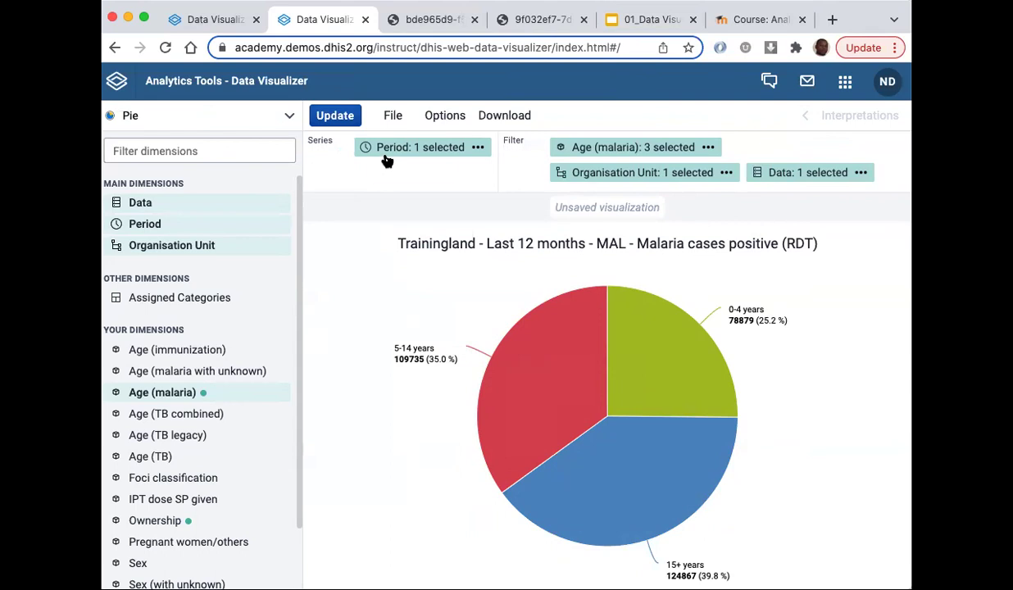
{"action": "left_click", "coordinate": [360, 116]}
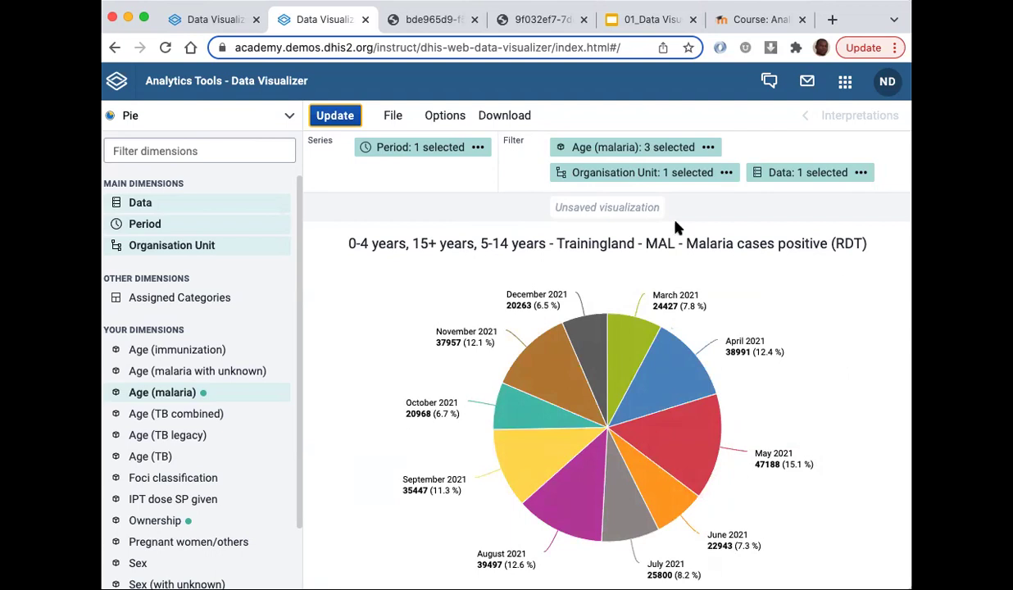
- Move Period back to the filter, make Organisation Unit the series and update the pie chart
{"action": "mouse_move", "coordinate": [425, 148]}
{"action": "left_click_drag", "start_coordinate": [425, 148], "coordinate": [745, 190]}
{"action": "left_click_drag", "start_coordinate": [670, 175], "coordinate": [459, 179]}
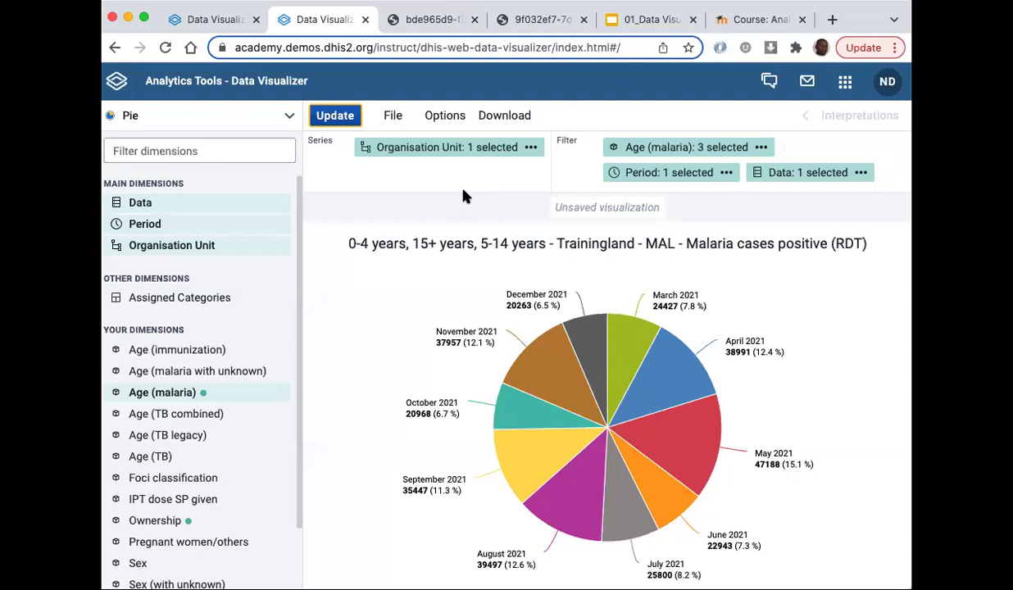
{"action": "left_click", "coordinate": [336, 116]}
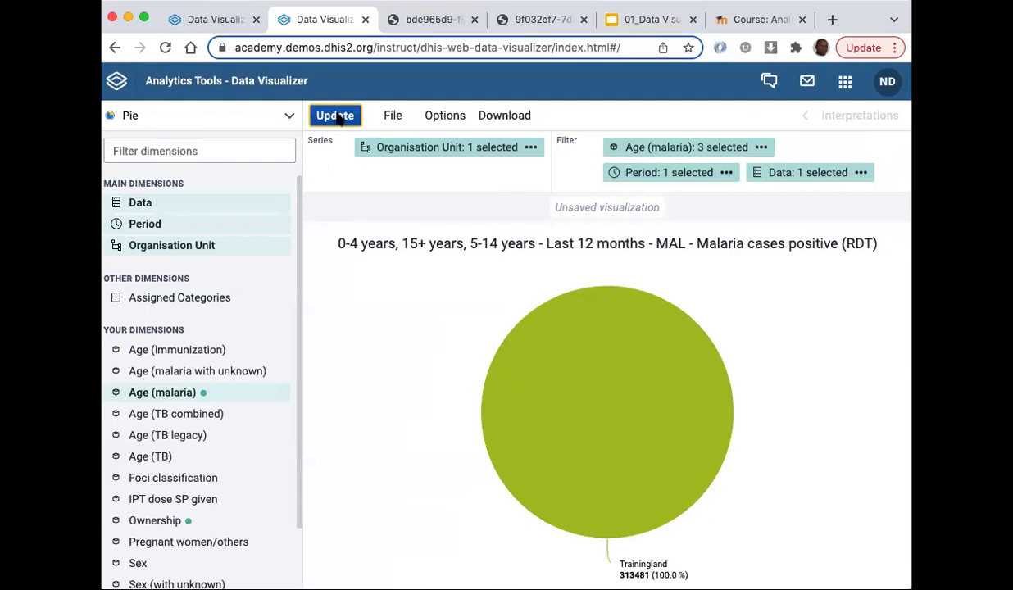
- Replace Trainingland with Animal Region and Food Region as the organisation units and update the chart
{"action": "left_click", "coordinate": [411, 150]}
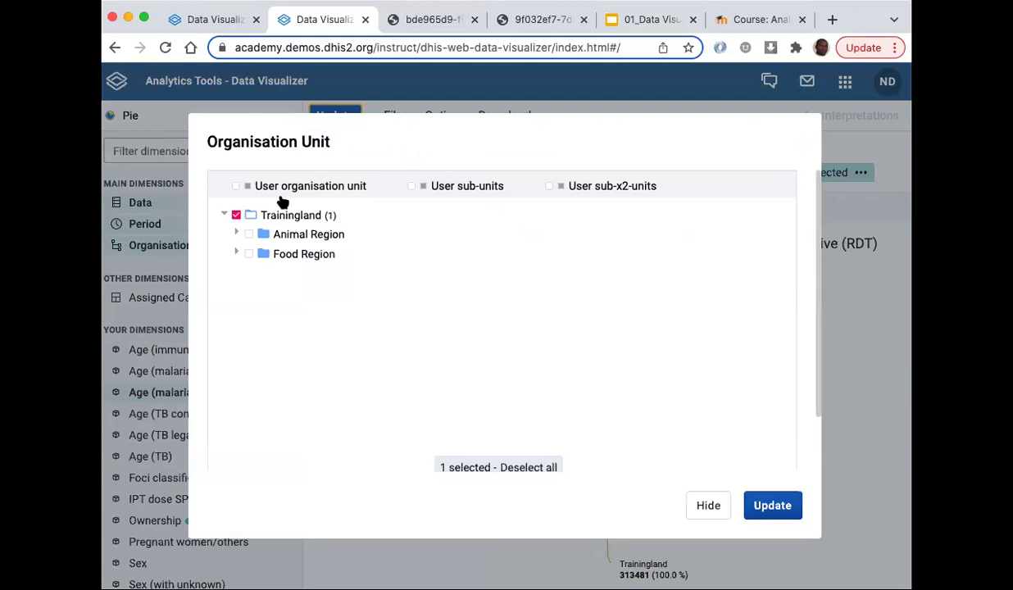
{"action": "left_click", "coordinate": [236, 214]}
{"action": "left_click", "coordinate": [249, 234]}
{"action": "left_click", "coordinate": [249, 254]}
{"action": "left_click", "coordinate": [769, 506]}
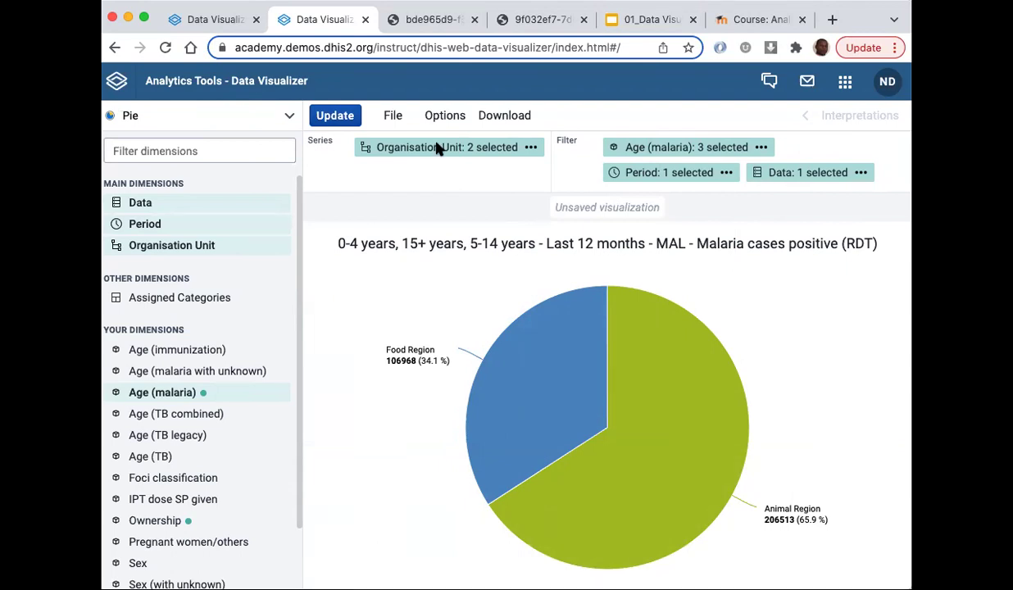
- Move Organisation Unit to the filter, return Age (malaria) to the series and update the pie chart
{"action": "mouse_move", "coordinate": [419, 147]}
{"action": "left_click_drag", "start_coordinate": [420, 148], "coordinate": [660, 156]}
{"action": "left_click_drag", "start_coordinate": [599, 172], "coordinate": [436, 172]}
{"action": "left_click", "coordinate": [338, 117]}
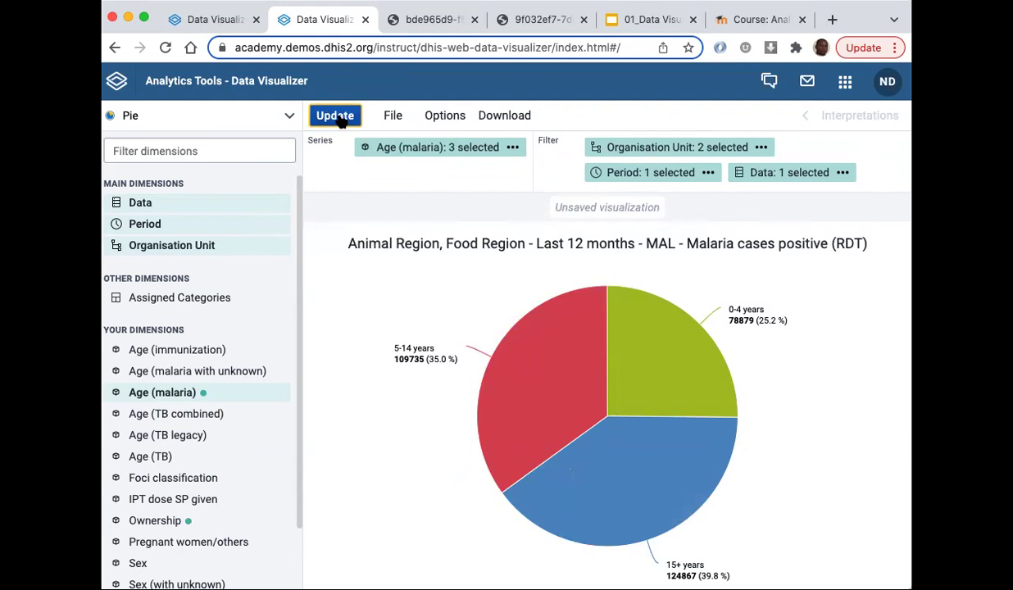
- Change the visualization type to Radar, set Period as the category and update the chart
{"action": "left_click", "coordinate": [230, 121]}
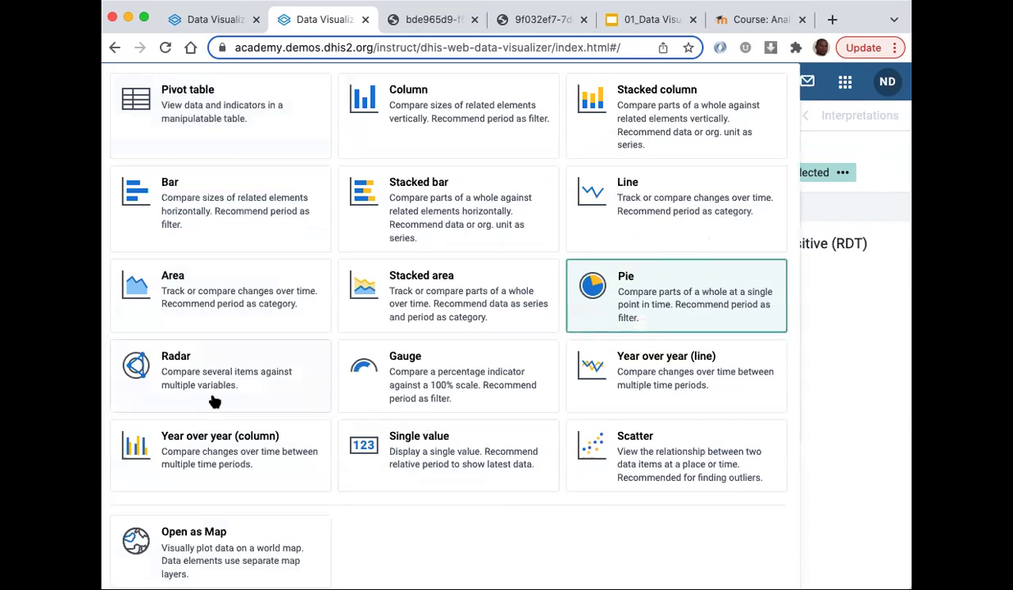
{"action": "left_click", "coordinate": [182, 377]}
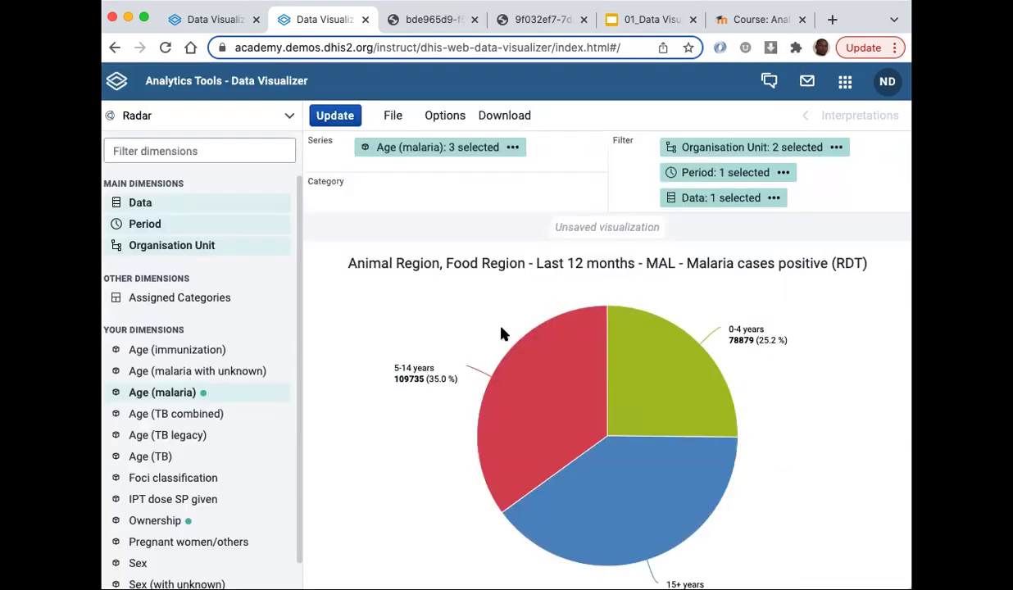
{"action": "left_click", "coordinate": [336, 117]}
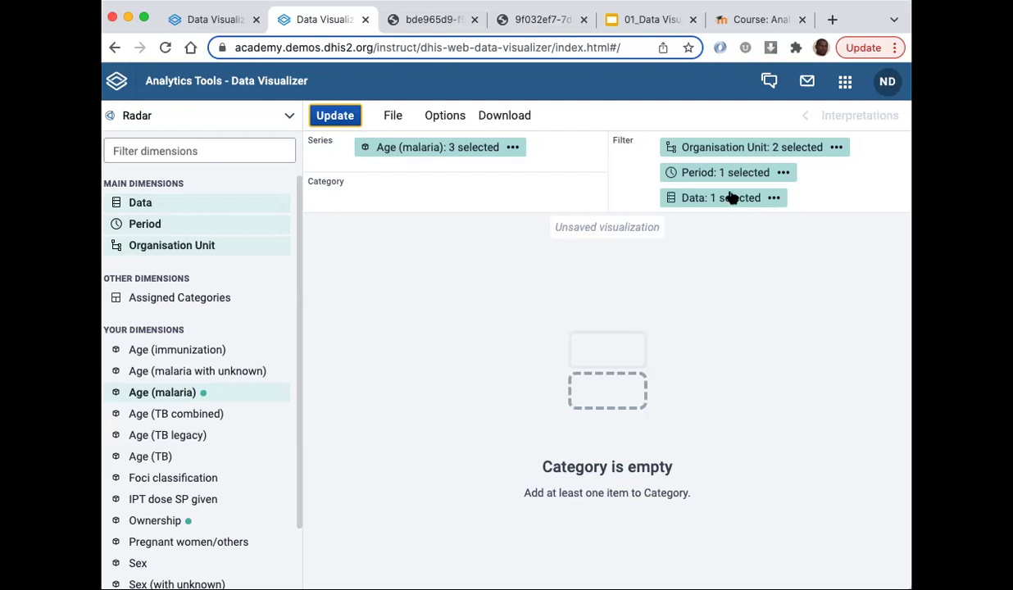
{"action": "left_click_drag", "start_coordinate": [683, 172], "coordinate": [444, 194]}
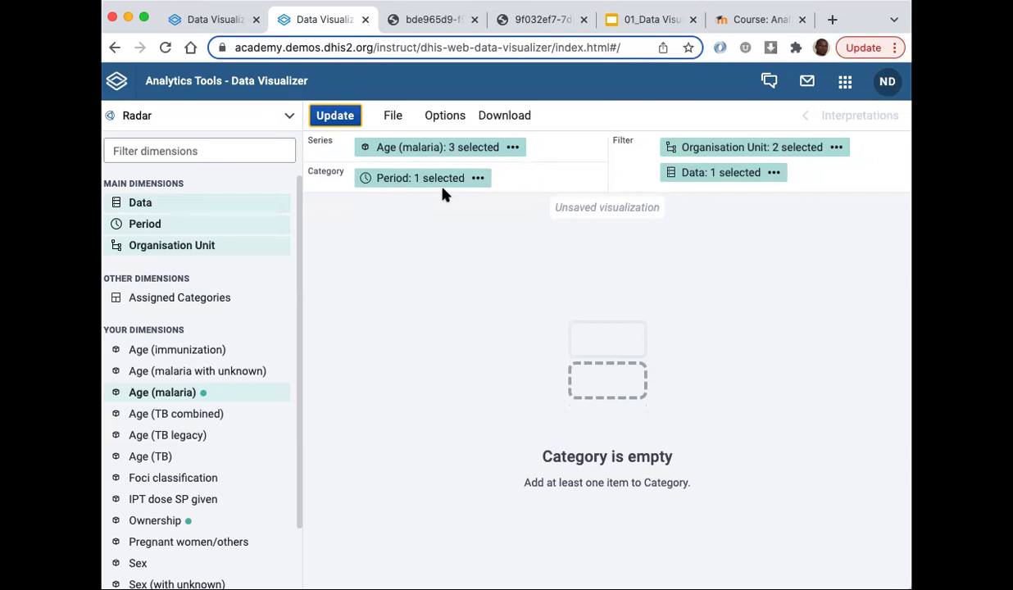
{"action": "left_click", "coordinate": [338, 122]}
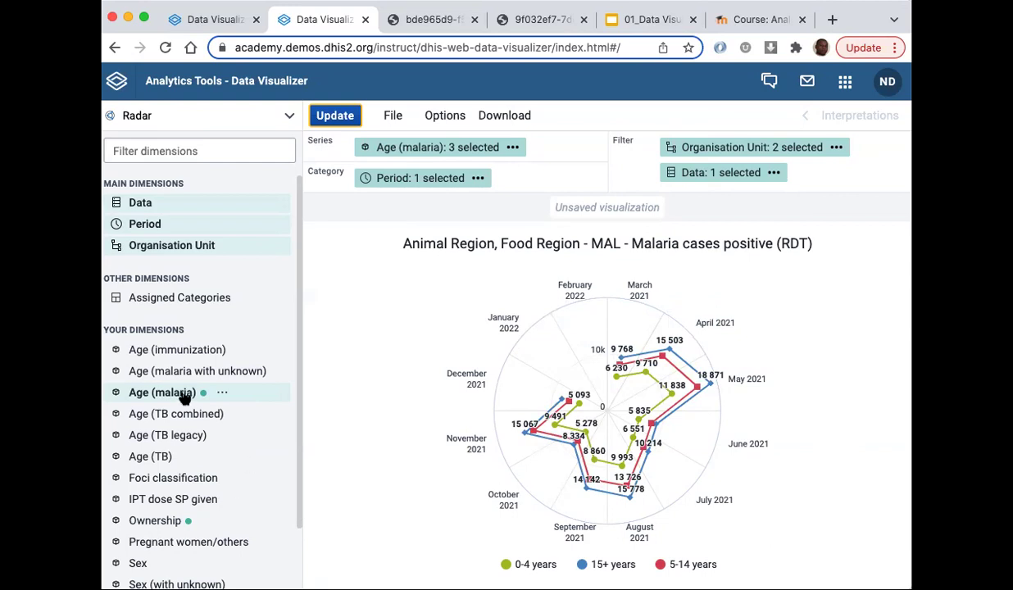
- Start another new visualization and set its type to Radar
{"action": "left_click", "coordinate": [389, 119]}
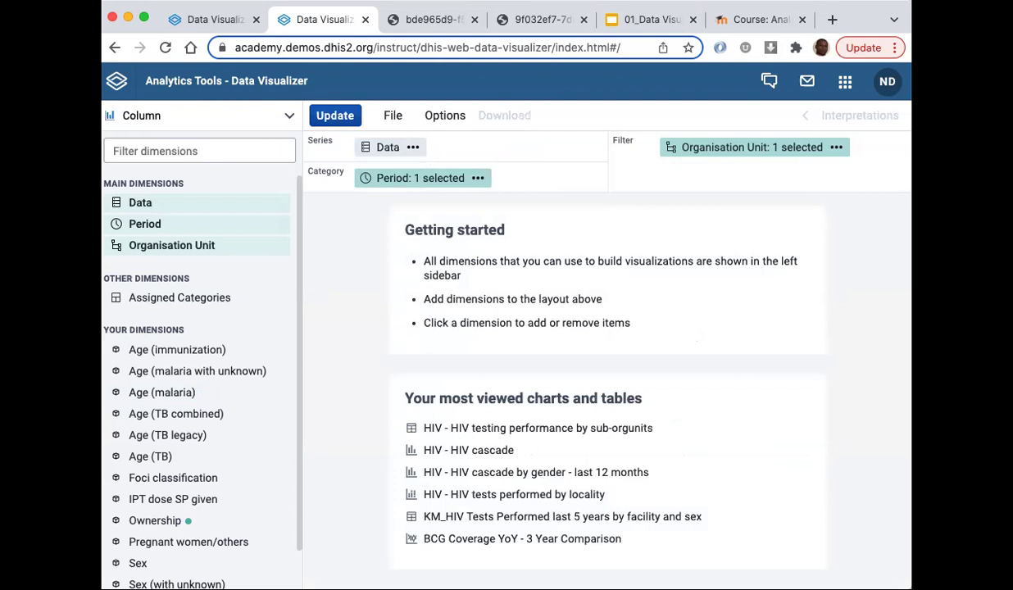
{"action": "left_click", "coordinate": [167, 121]}
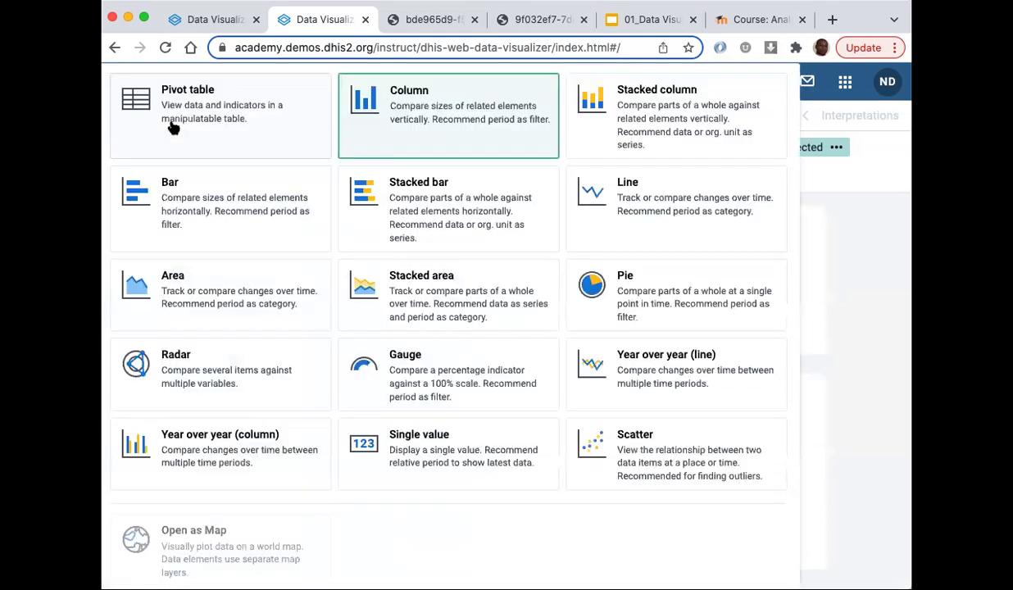
{"action": "left_click", "coordinate": [175, 378]}
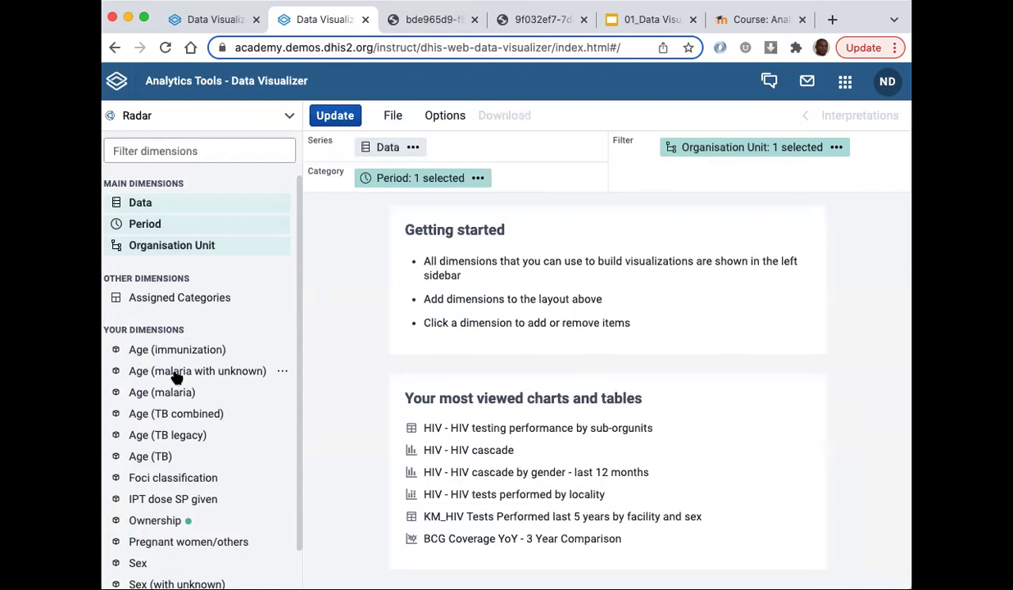
- Filter the data elements by "malaria cases" and select MAL - Malaria cases positive (RDT) as the chart's data
{"action": "left_click", "coordinate": [147, 204]}
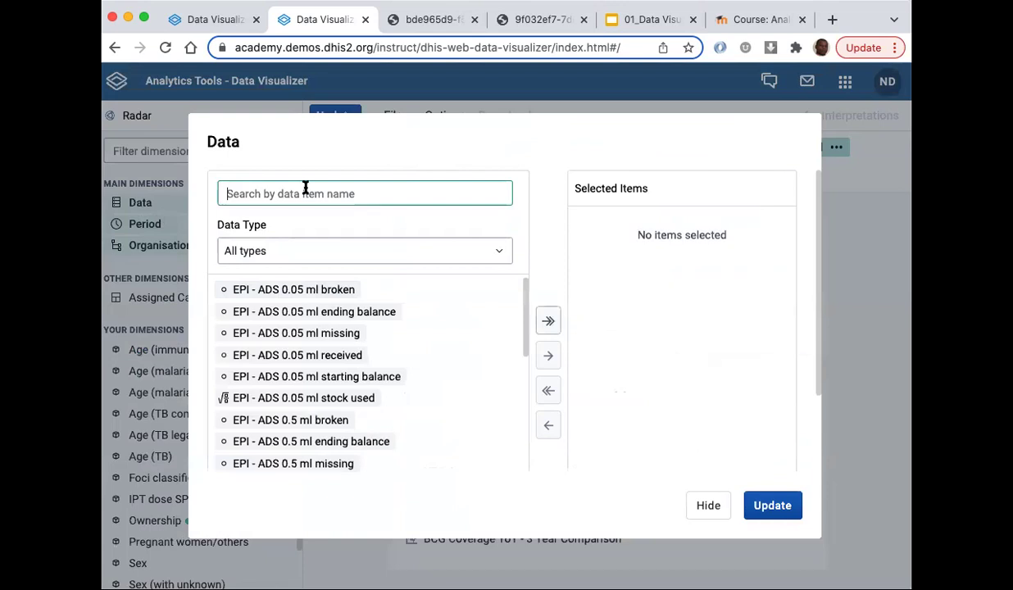
{"action": "type", "text": "mala"}
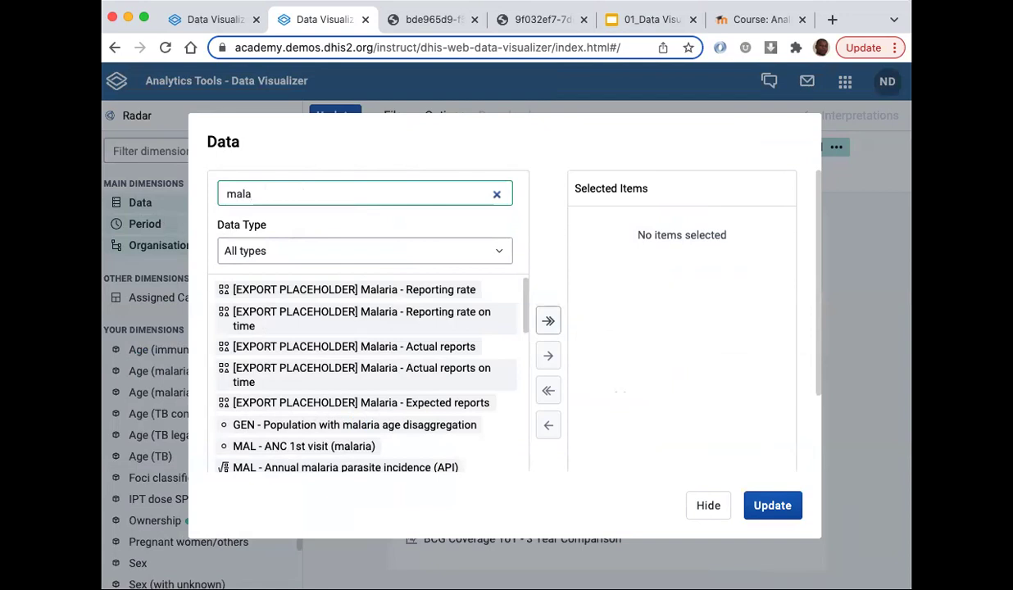
{"action": "type", "text": "ria cases"}
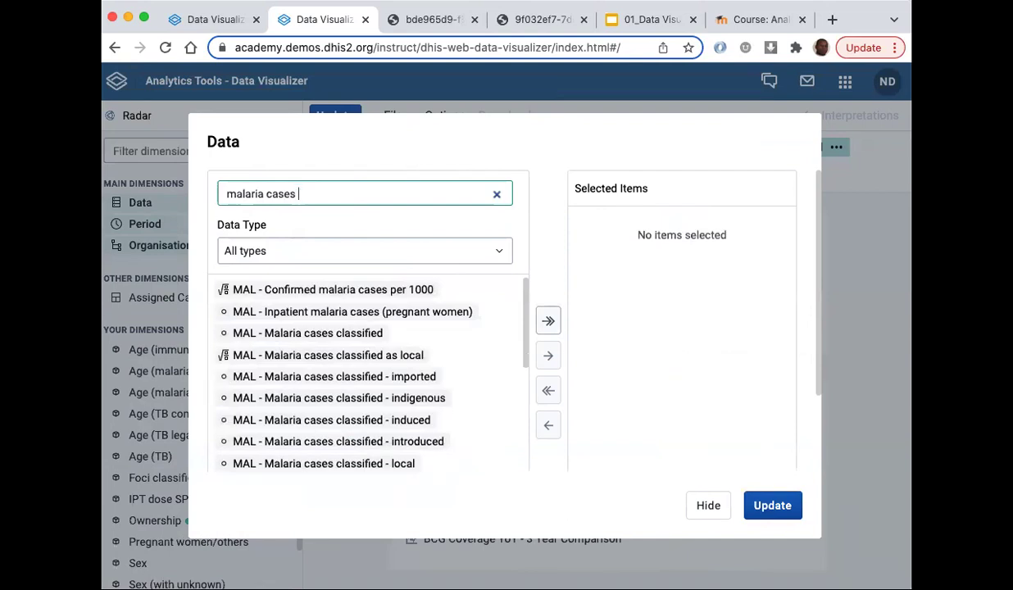
{"action": "left_click", "coordinate": [309, 250]}
{"action": "left_click", "coordinate": [282, 325]}
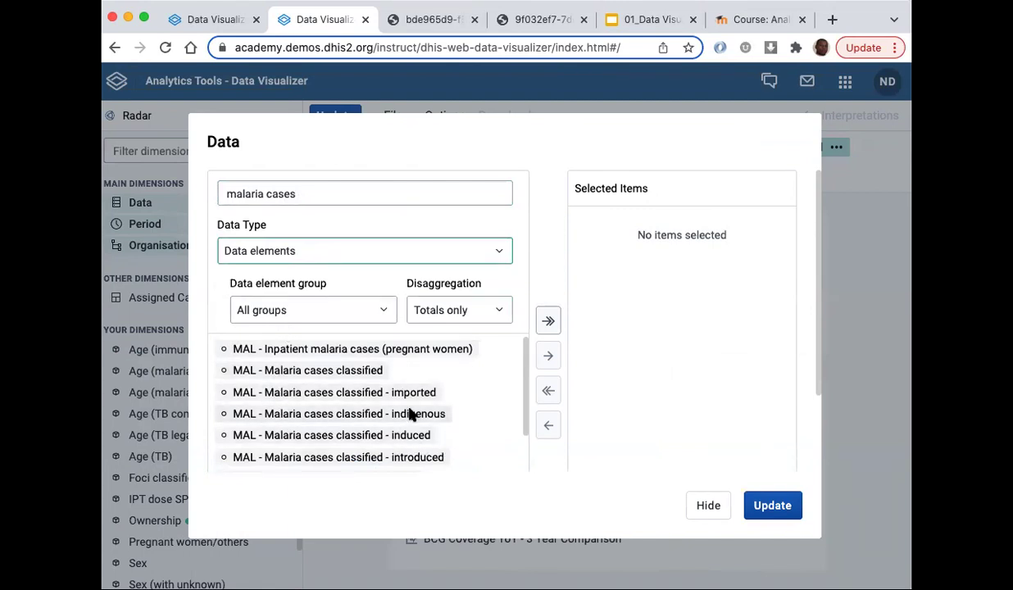
{"action": "scroll", "coordinate": [412, 410], "scroll_direction": "down", "scroll_amount": 10}
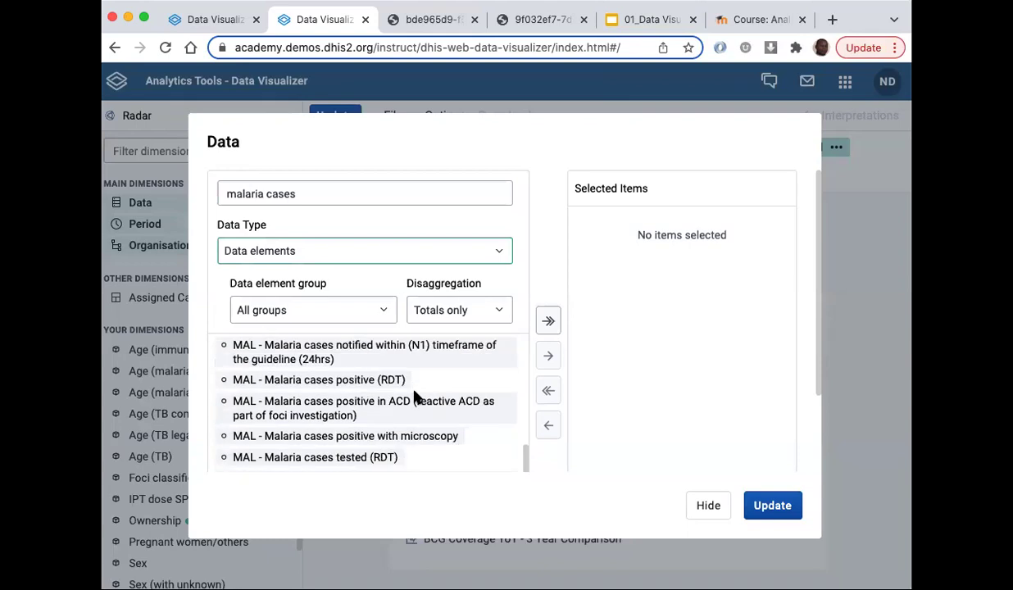
{"action": "left_click", "coordinate": [323, 381]}
{"action": "left_click", "coordinate": [323, 385]}
{"action": "double_click", "coordinate": [324, 385]}
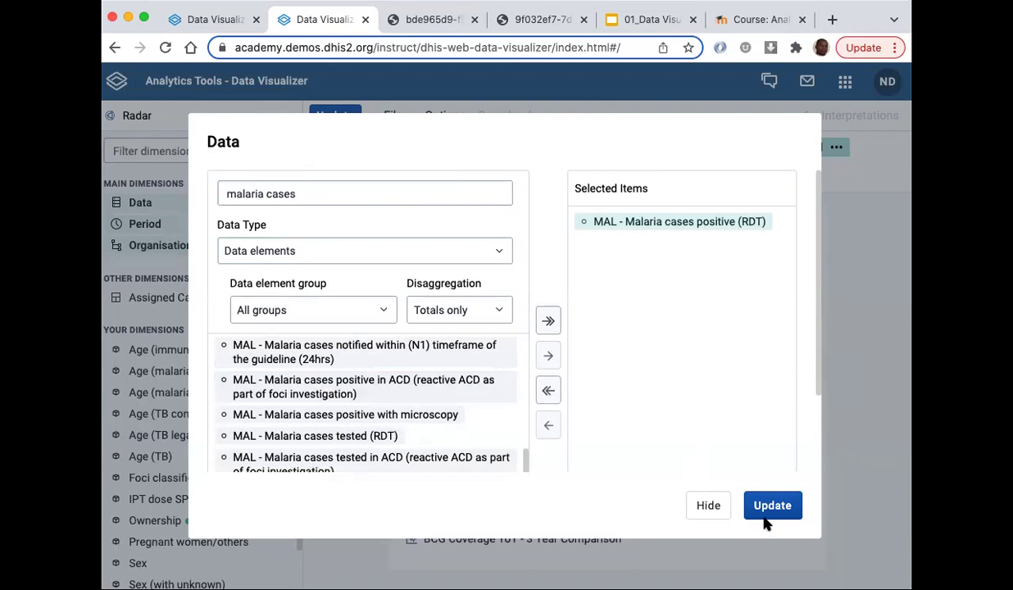
{"action": "left_click", "coordinate": [708, 507]}
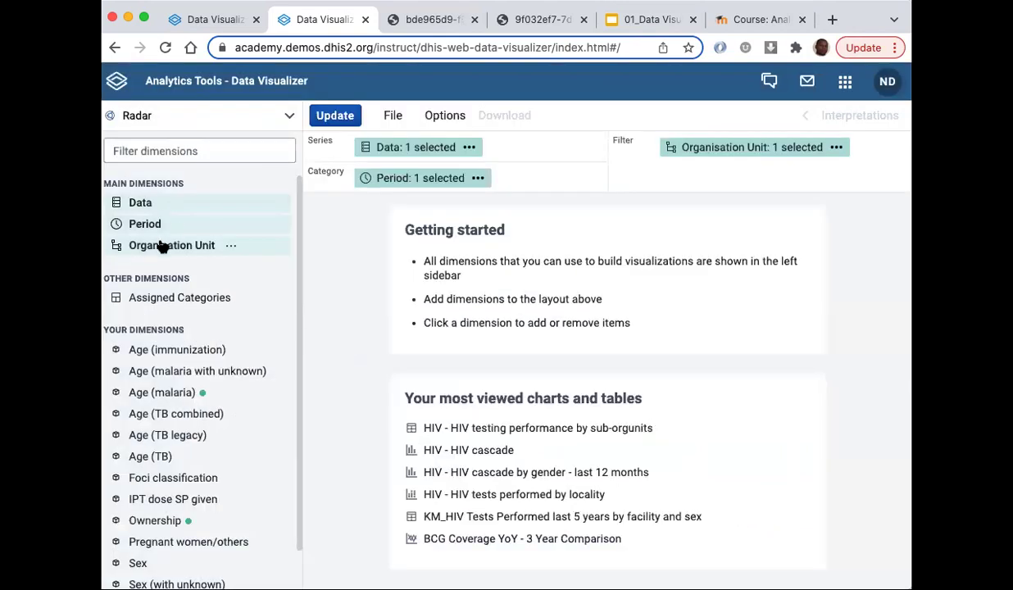
- Replace Last year with the relative period Last 12 months for the radar chart
{"action": "left_click", "coordinate": [137, 225]}
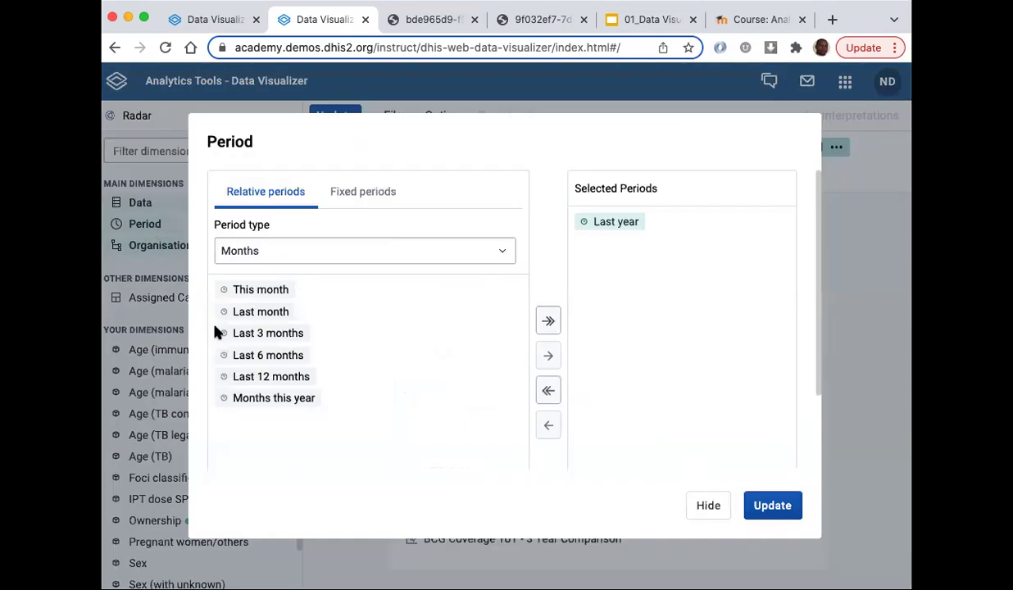
{"action": "double_click", "coordinate": [620, 228]}
{"action": "left_click", "coordinate": [279, 378]}
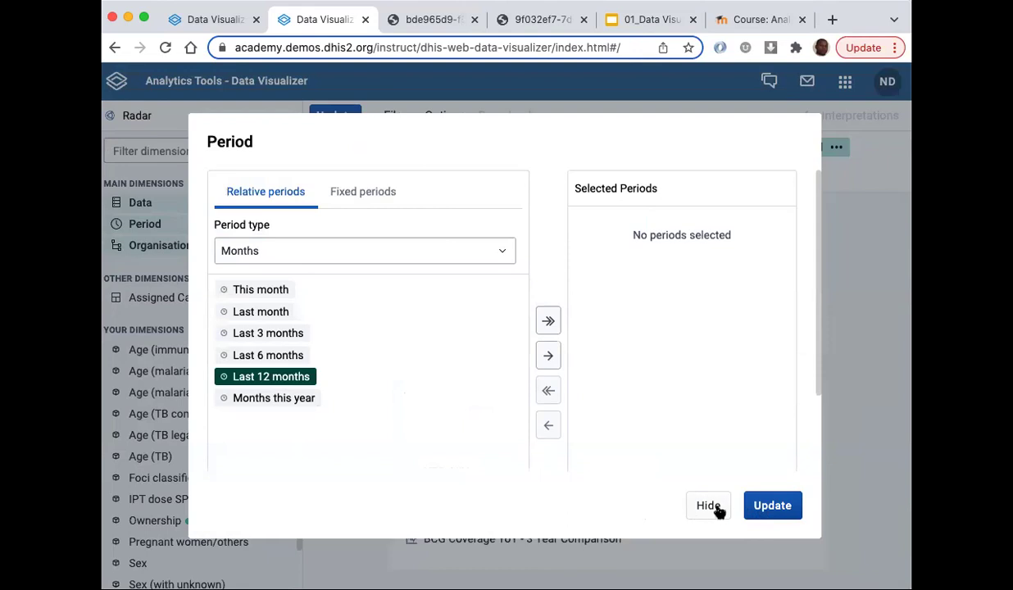
{"action": "double_click", "coordinate": [261, 388]}
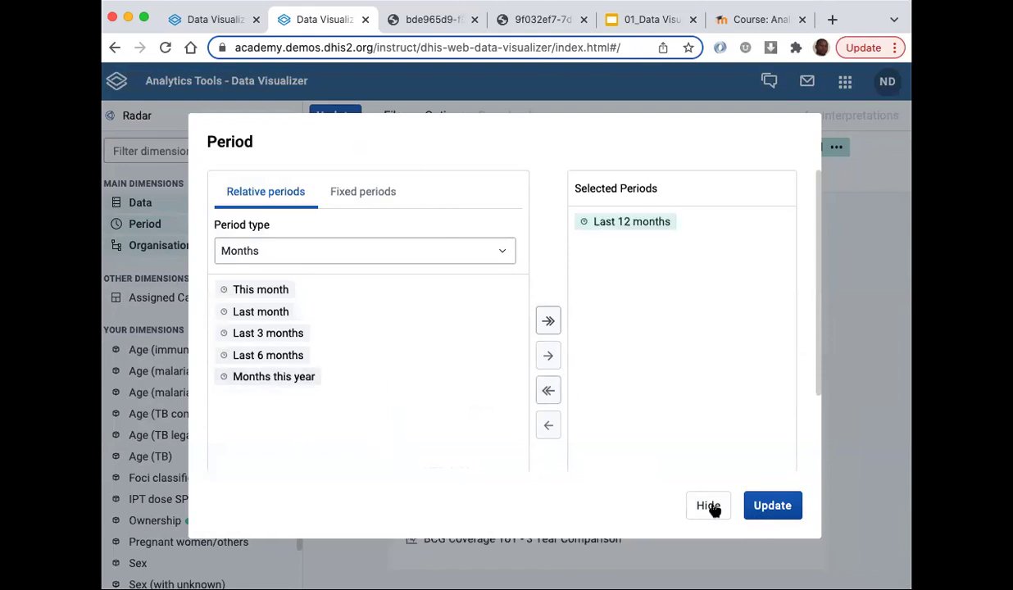
{"action": "left_click", "coordinate": [709, 506]}
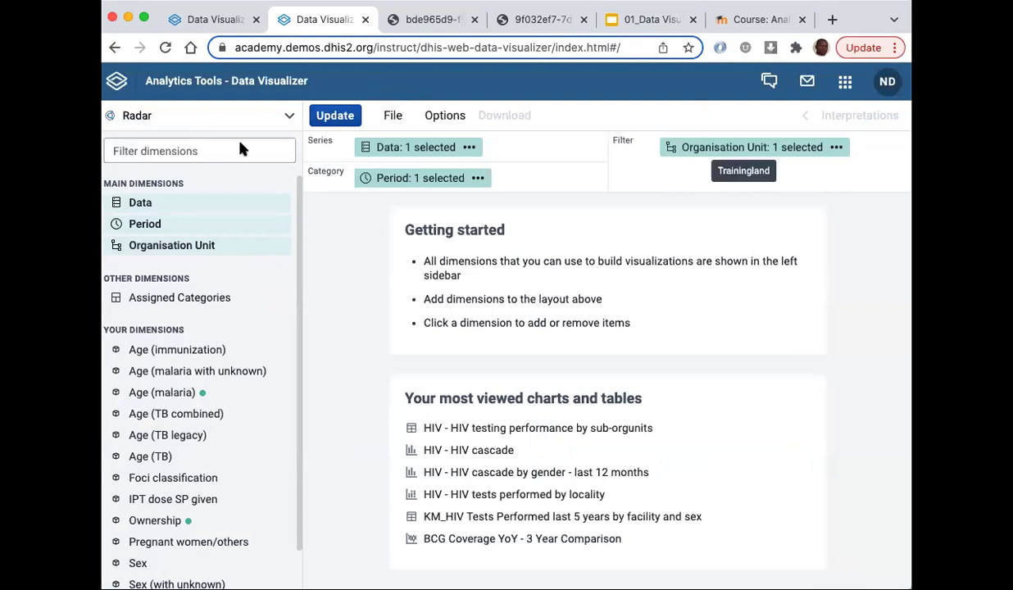
- Keep Trainingland as the selected organisation unit and update the radar chart
{"action": "left_click", "coordinate": [146, 246]}
{"action": "left_click", "coordinate": [236, 214]}
{"action": "left_click", "coordinate": [236, 215]}
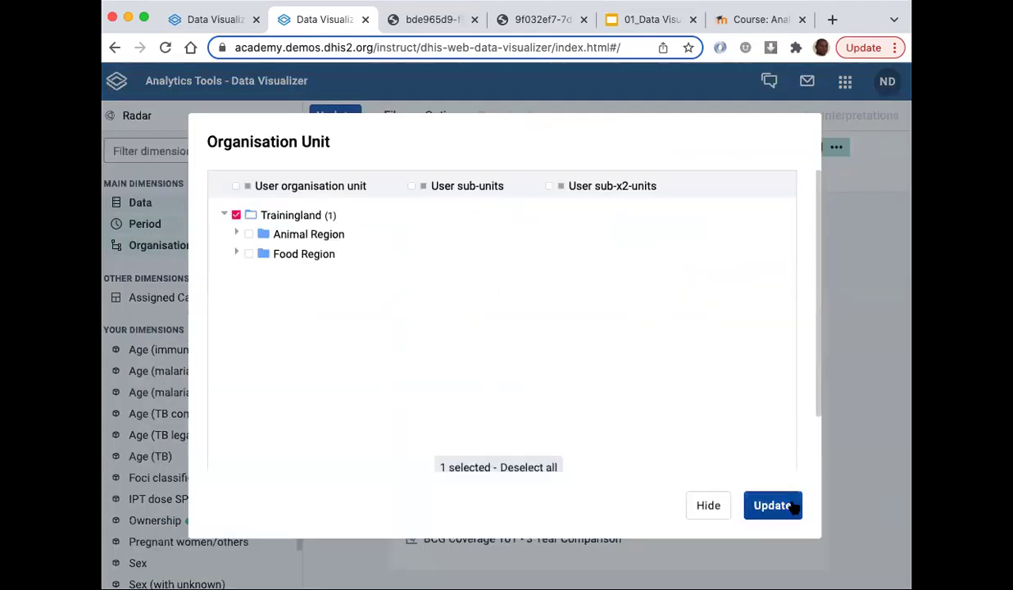
{"action": "left_click", "coordinate": [703, 506]}
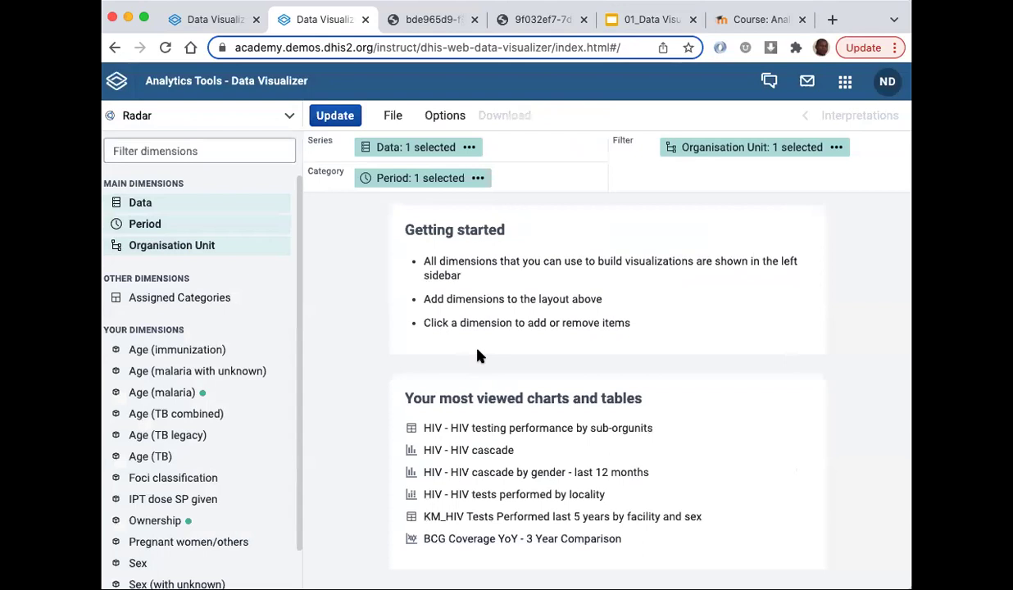
{"action": "left_click", "coordinate": [341, 118]}
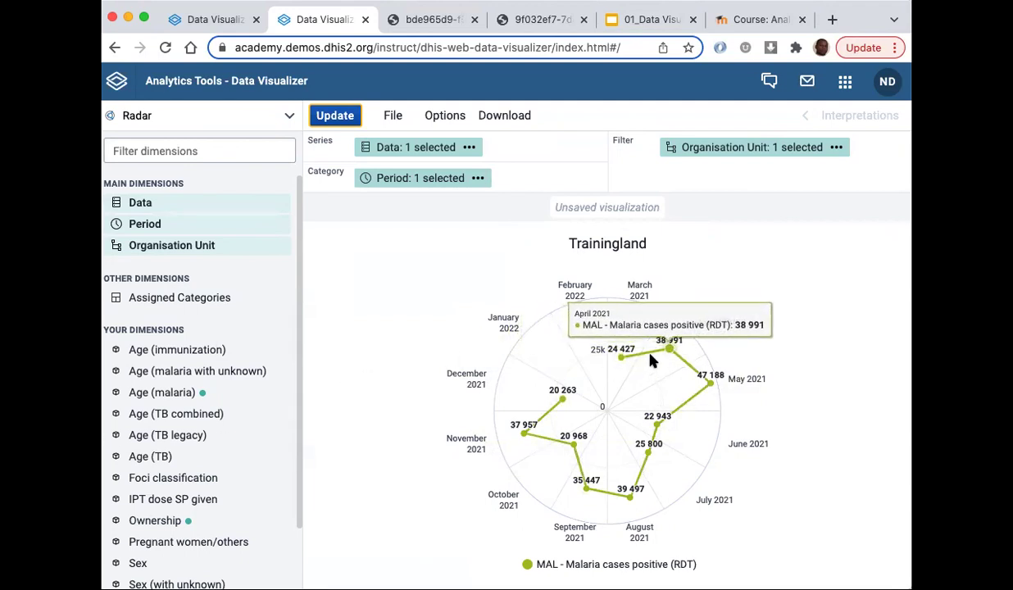
- Add all Age (malaria) items, 0-4 years, 5-14 years and 15+ years, to the radar chart's series
{"action": "left_click", "coordinate": [162, 392]}
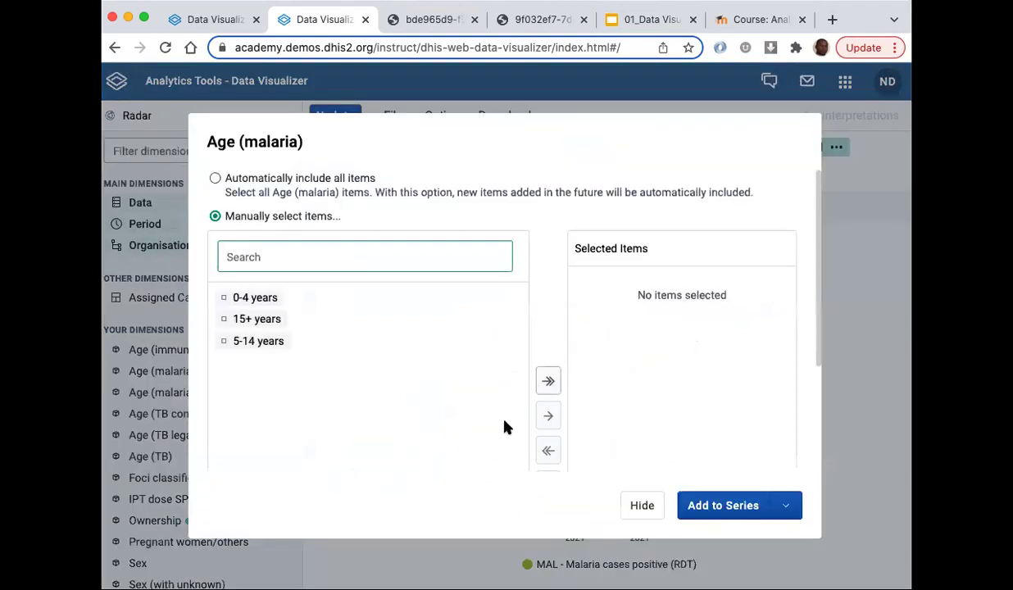
{"action": "left_click", "coordinate": [548, 381]}
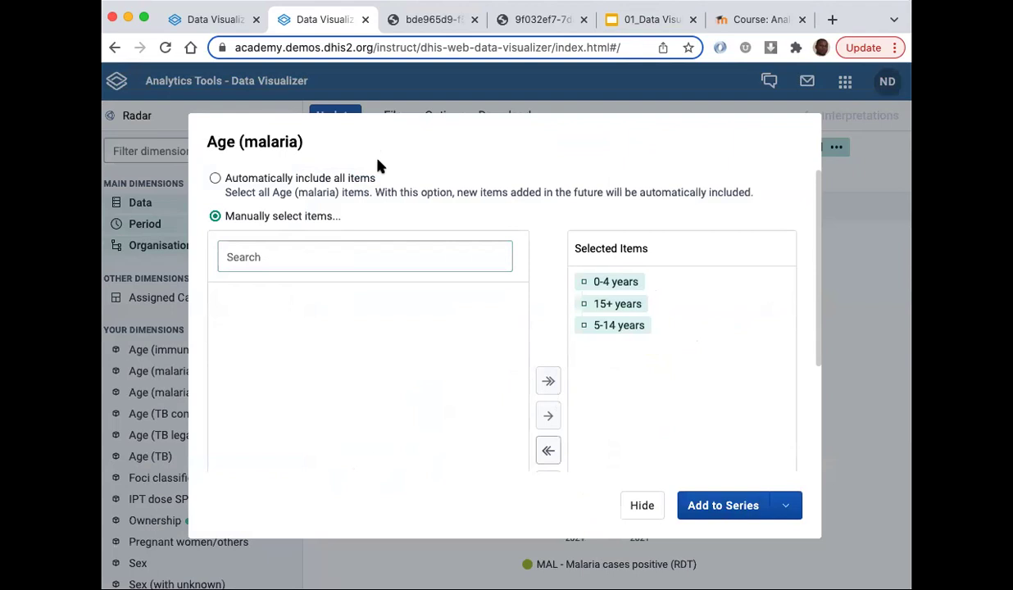
{"action": "left_click", "coordinate": [725, 516]}
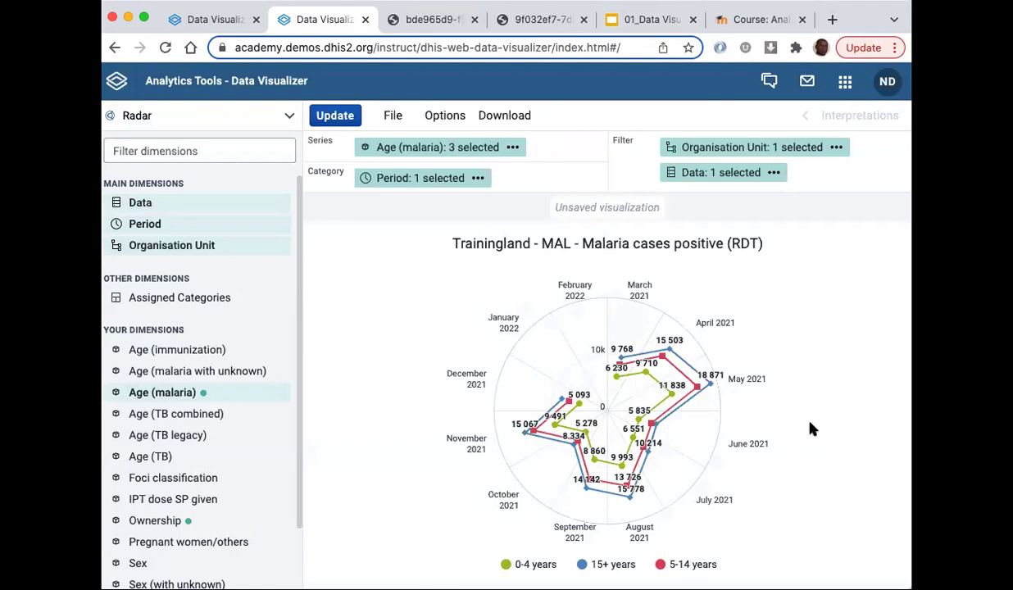
{"action": "mouse_move", "coordinate": [556, 416]}
- Start a new visualization and set its type to Gauge
{"action": "left_click", "coordinate": [392, 114]}
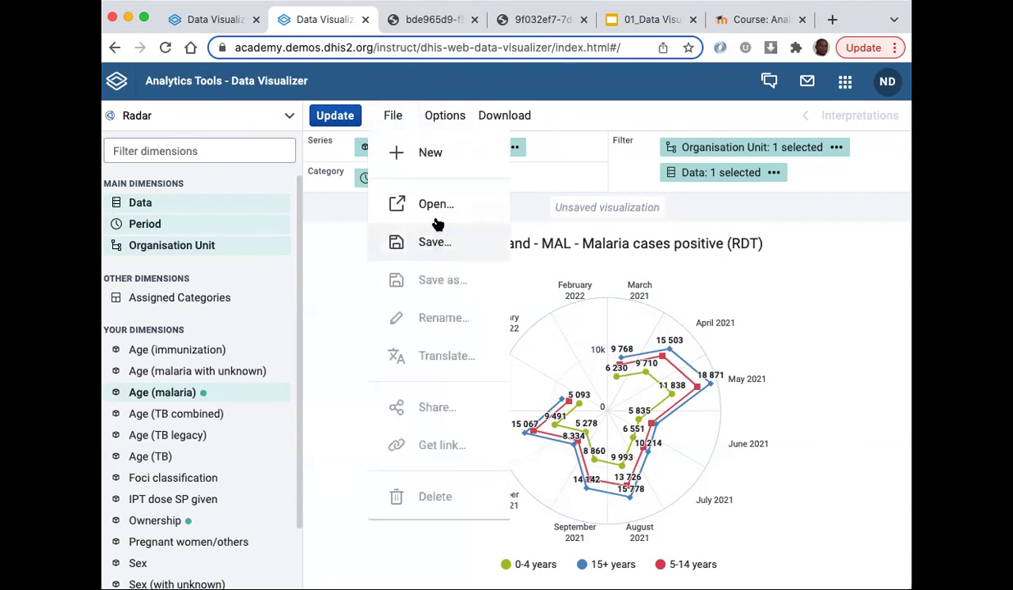
{"action": "left_click", "coordinate": [436, 159]}
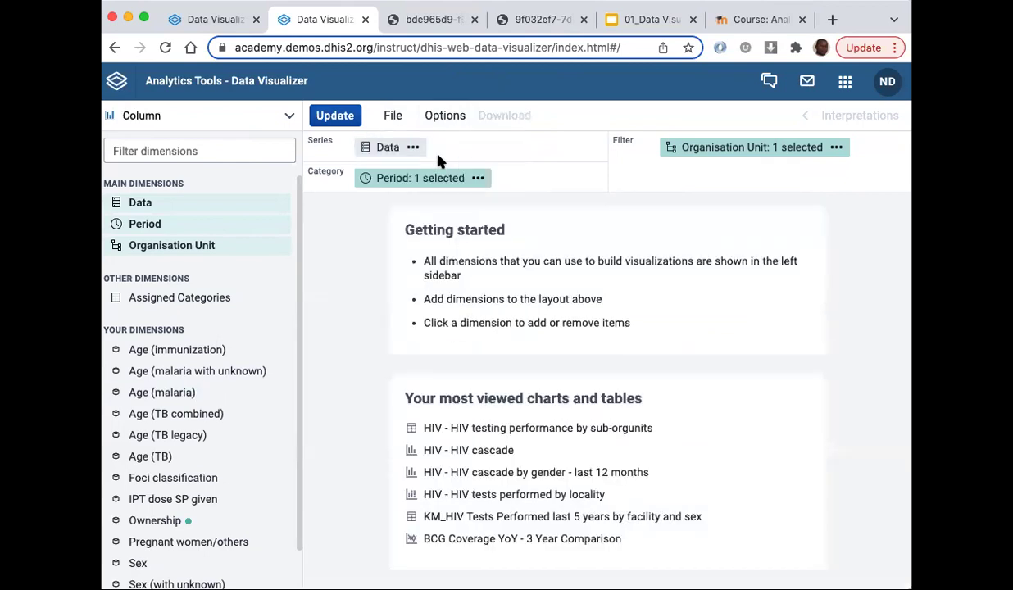
{"action": "left_click", "coordinate": [201, 122]}
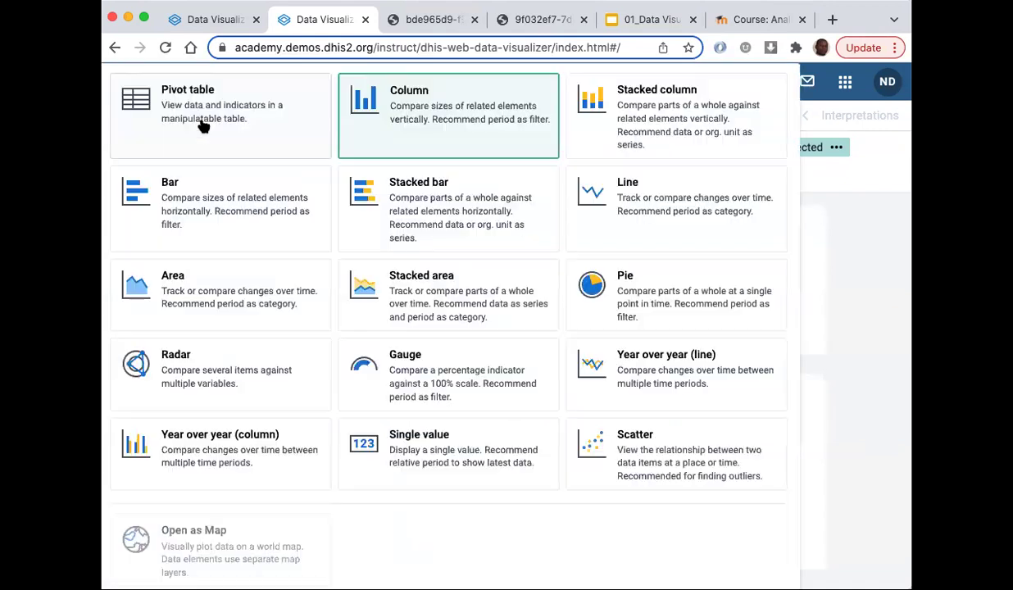
{"action": "left_click", "coordinate": [434, 388]}
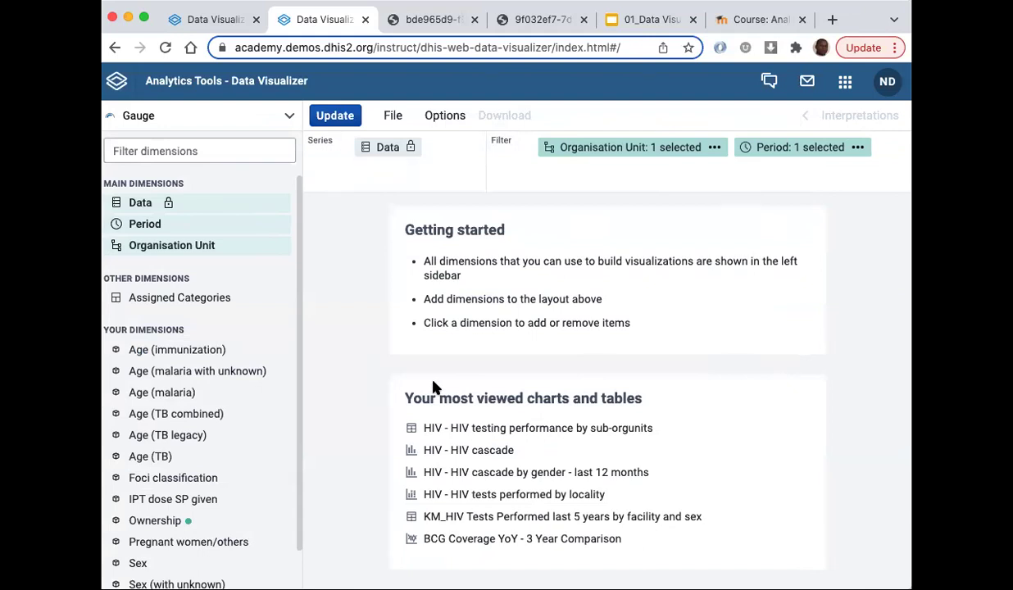
- Search the data items for "OPV 3 cov" and select EPI - OPV 3 coverage (%) as the gauge's data
{"action": "left_click", "coordinate": [141, 205]}
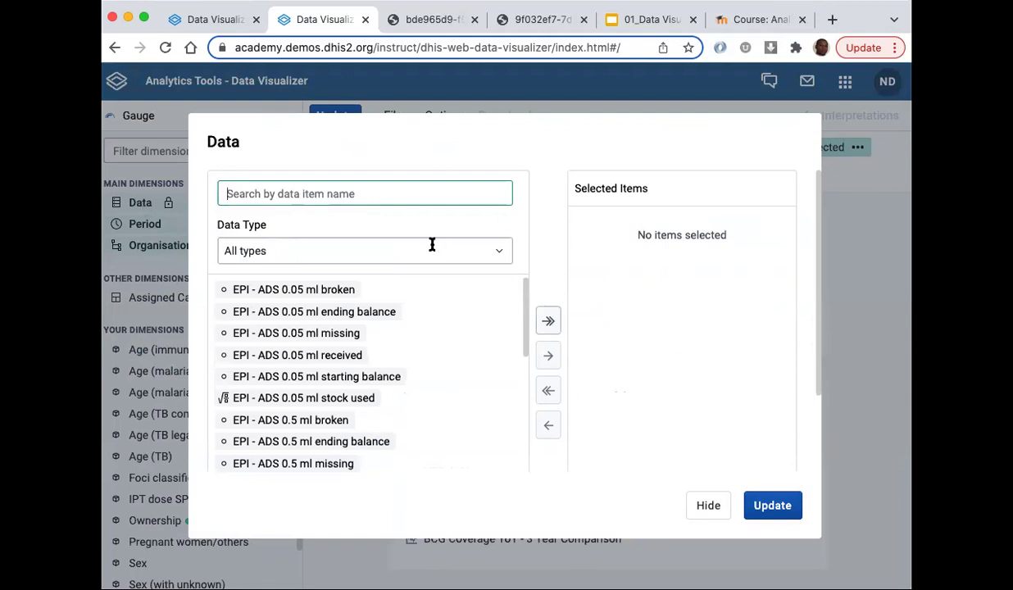
{"action": "type", "text": "OP"}
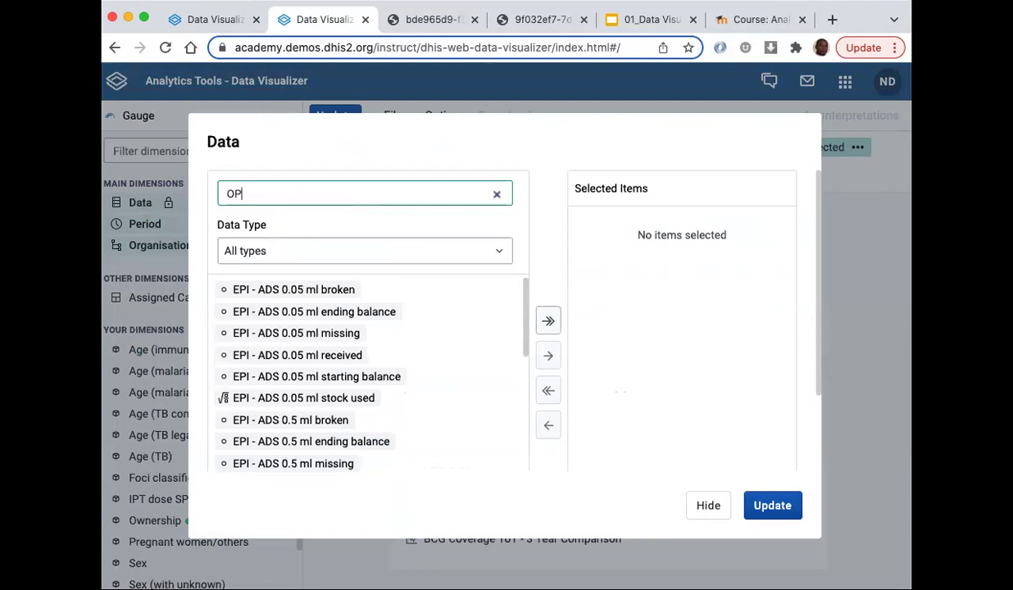
{"action": "type", "text": "V 3"}
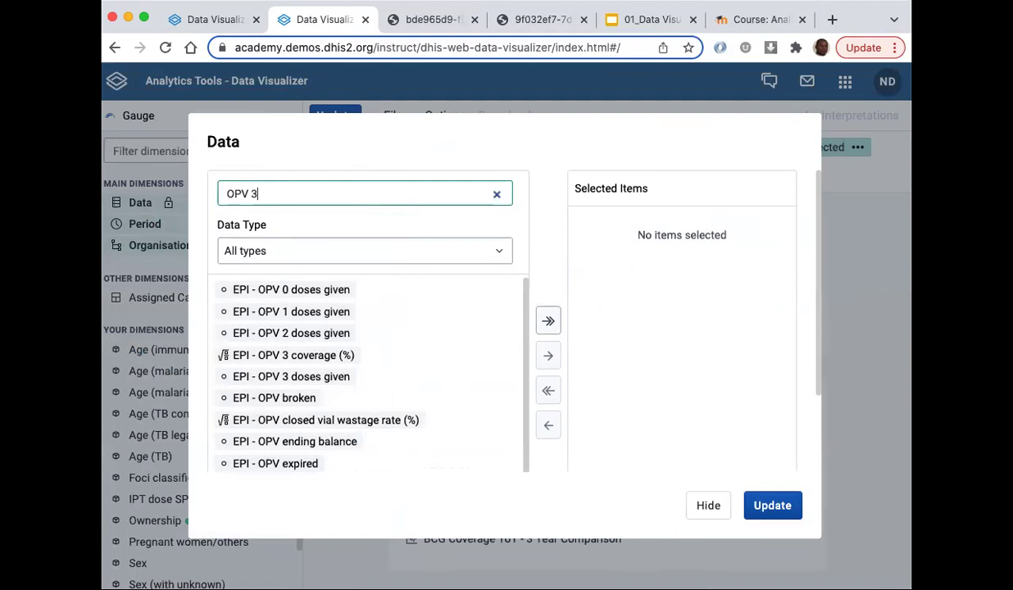
{"action": "type", "text": " cov"}
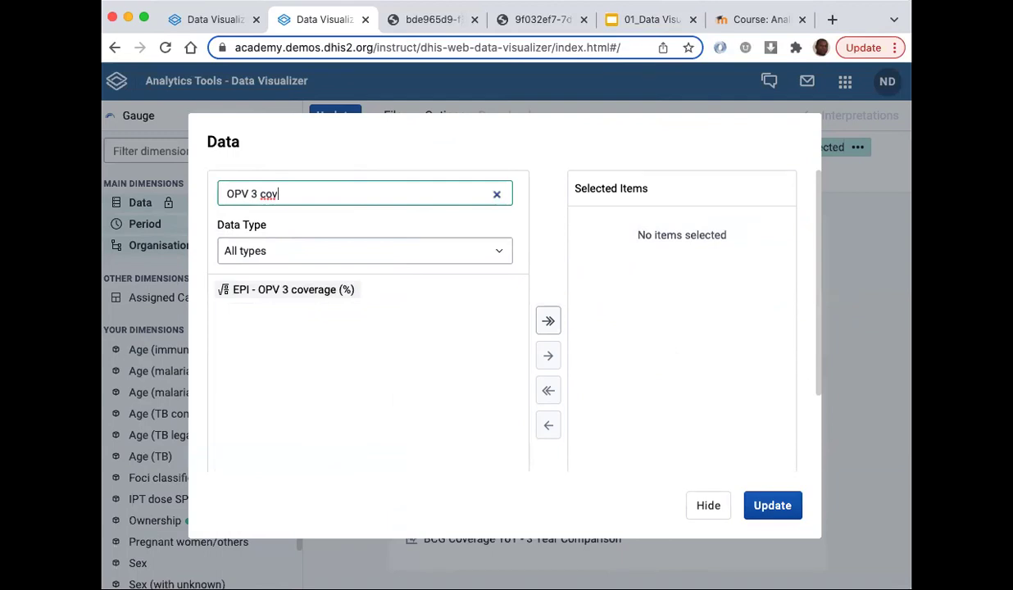
{"action": "double_click", "coordinate": [266, 291]}
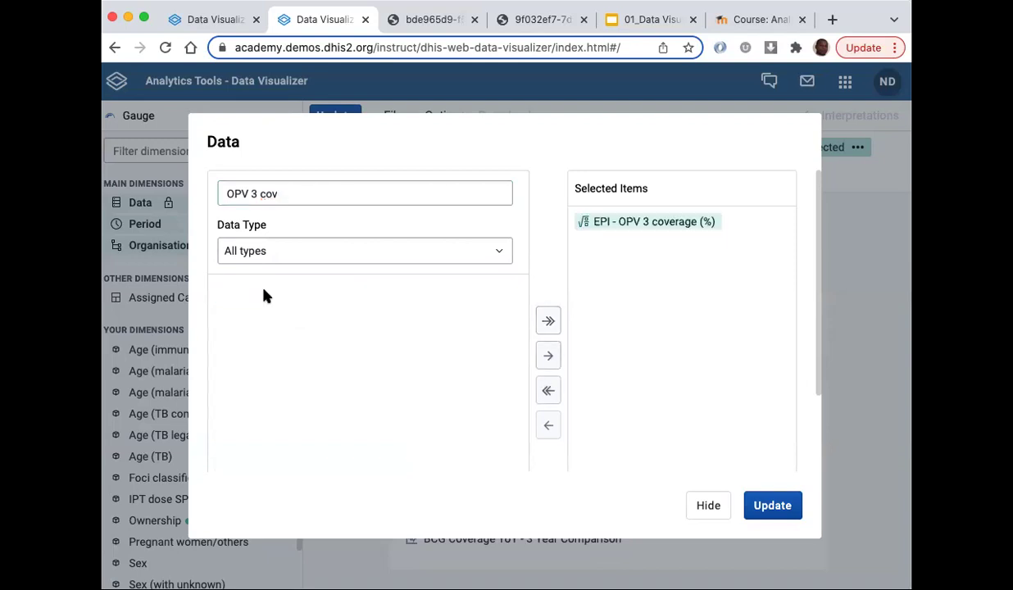
{"action": "left_click", "coordinate": [706, 507]}
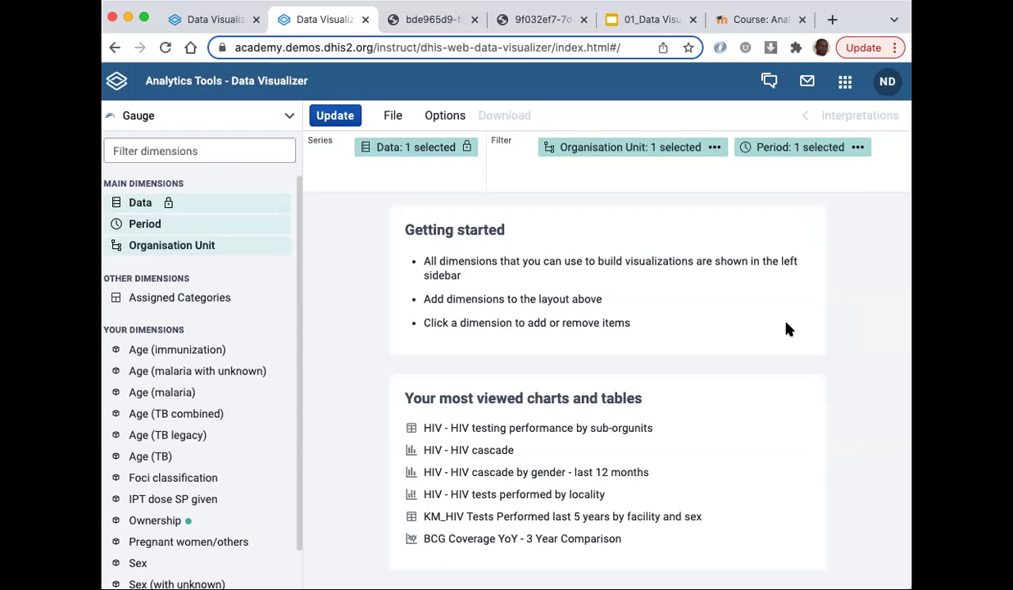
- Set the relative period type to Years, keep Last year as the selected period and update the gauge chart
{"action": "left_click", "coordinate": [136, 228]}
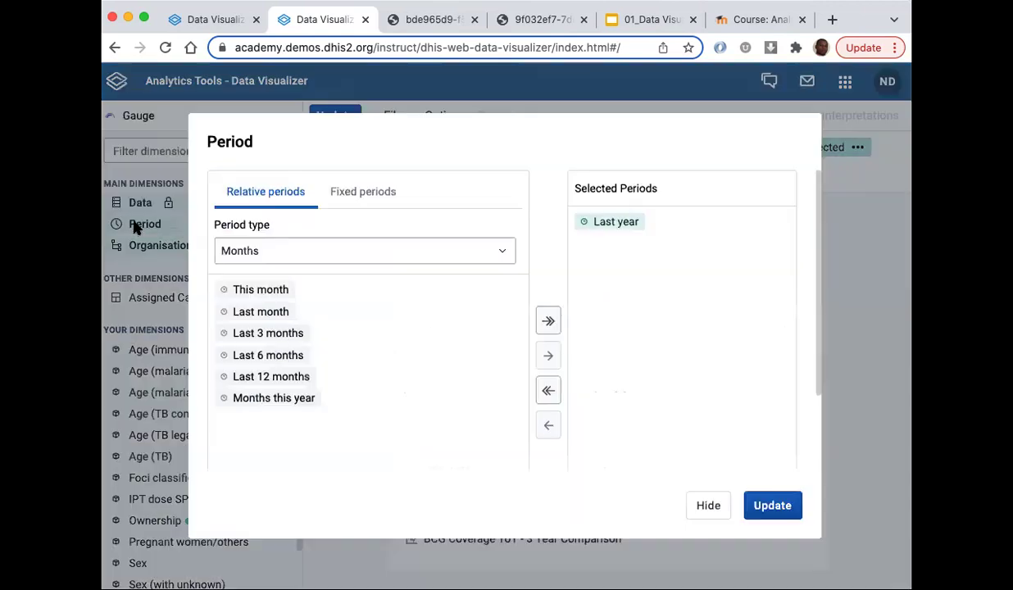
{"action": "left_click", "coordinate": [614, 223]}
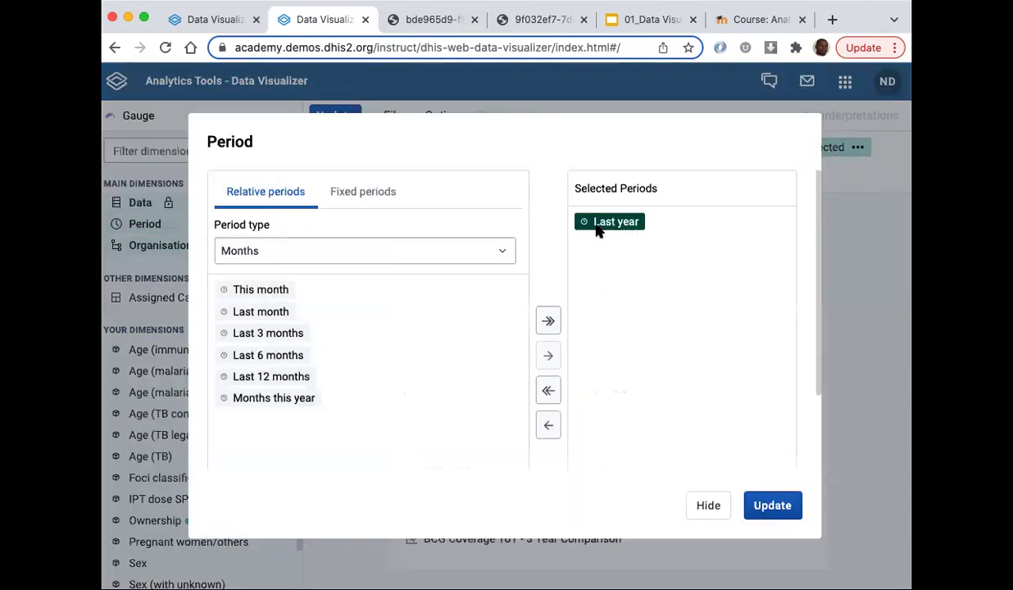
{"action": "left_click", "coordinate": [311, 256]}
{"action": "left_click", "coordinate": [246, 479]}
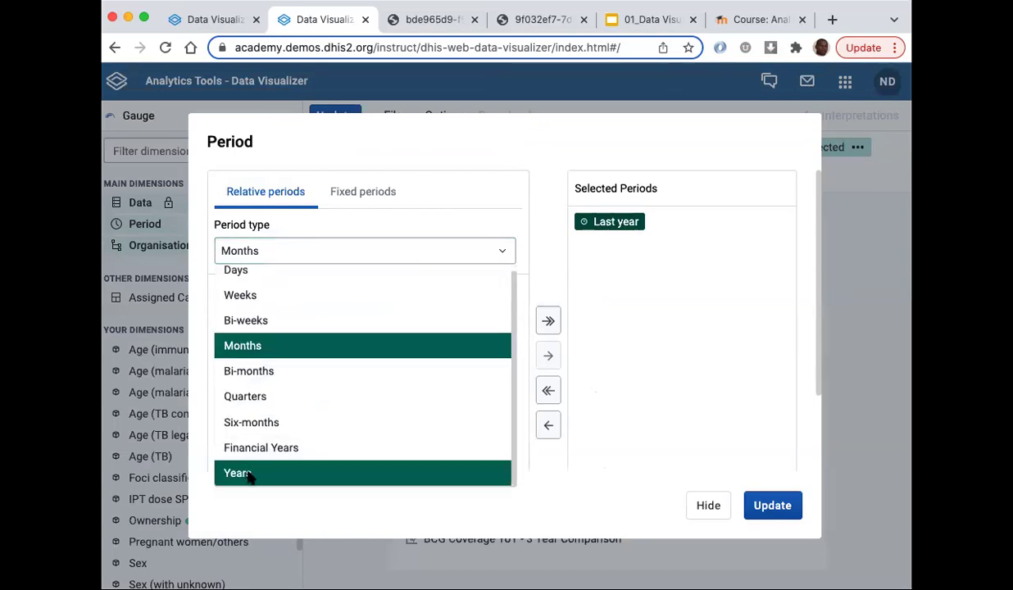
{"action": "left_click", "coordinate": [708, 506]}
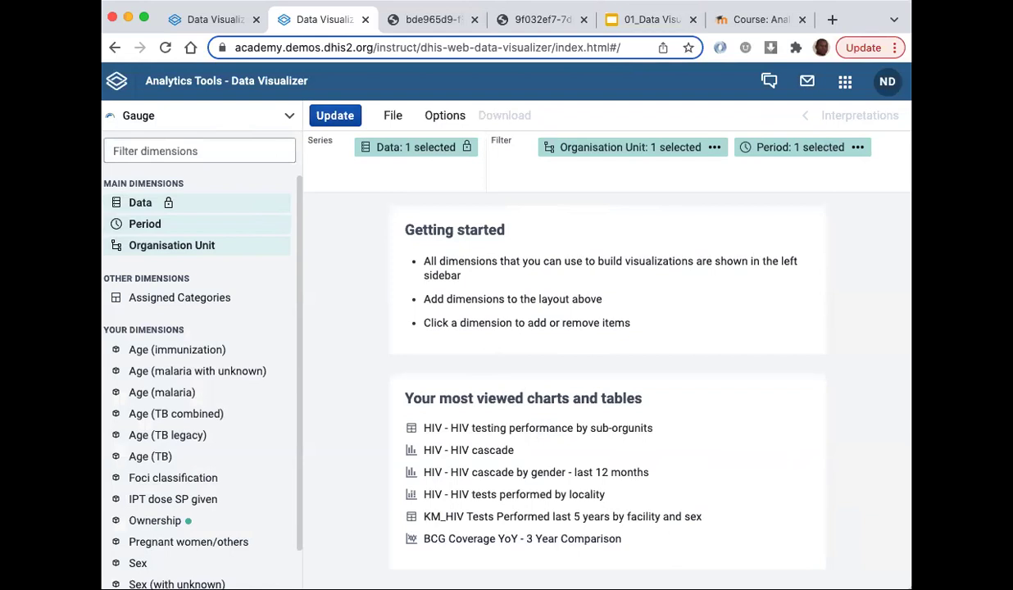
{"action": "left_click", "coordinate": [335, 116]}
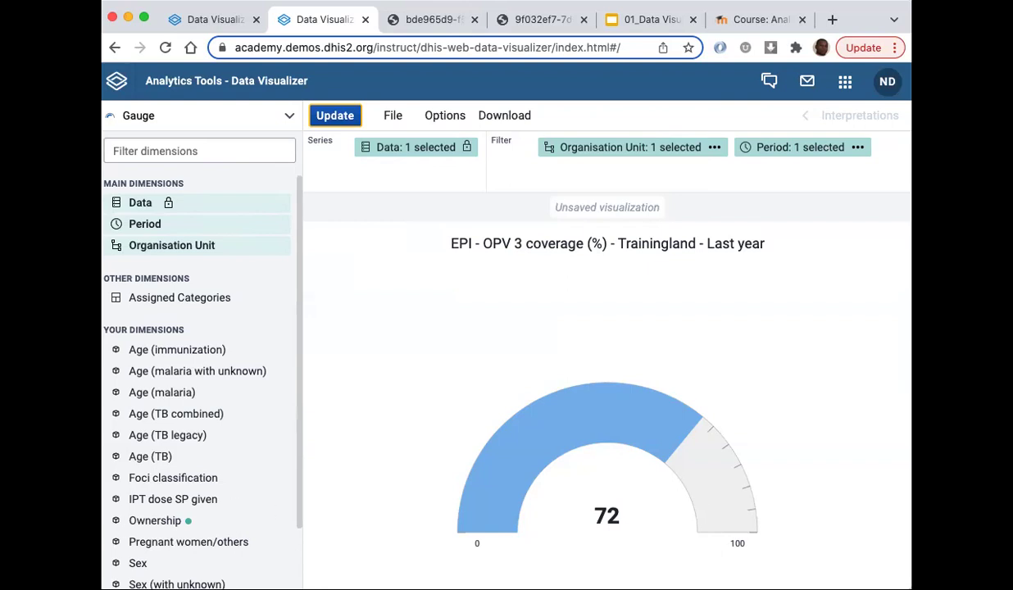
- Color the gauge by a single legend for the entire visualization, EPI coverage, show the legend key and update the chart
{"action": "left_click", "coordinate": [444, 118]}
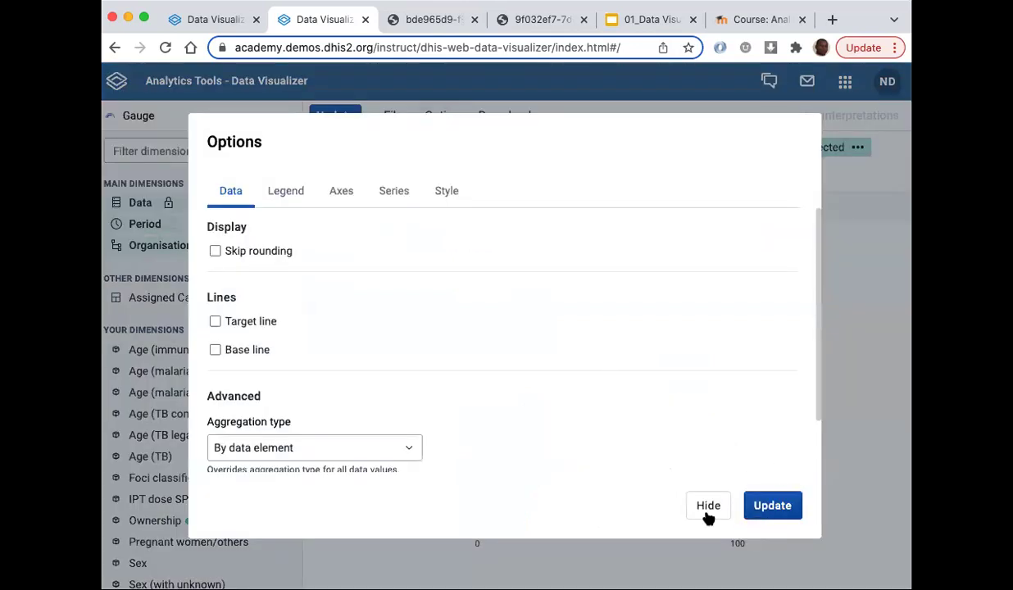
{"action": "left_click", "coordinate": [828, 414]}
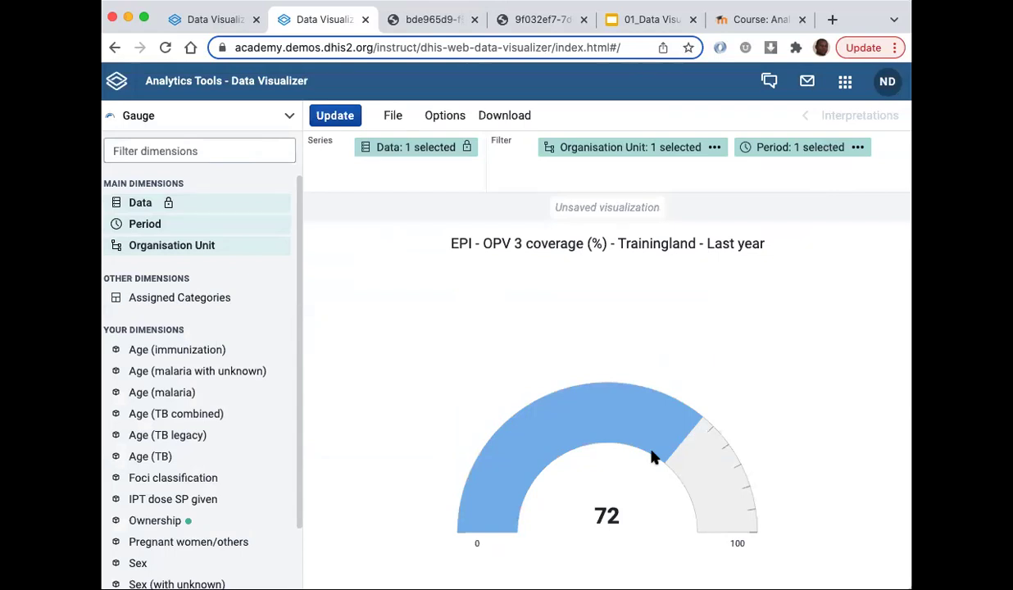
{"action": "left_click", "coordinate": [437, 114]}
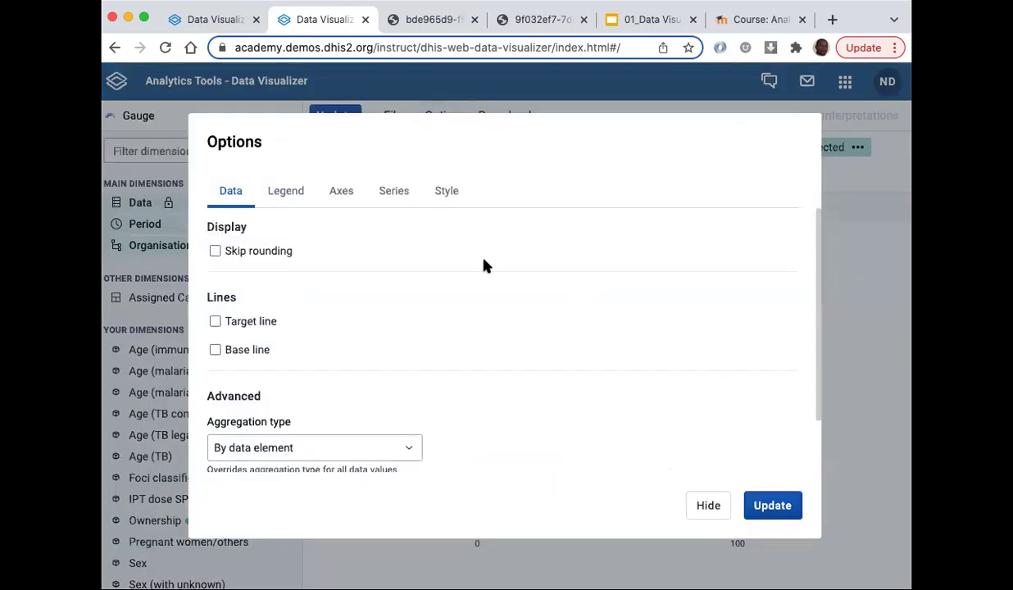
{"action": "left_click", "coordinate": [285, 195]}
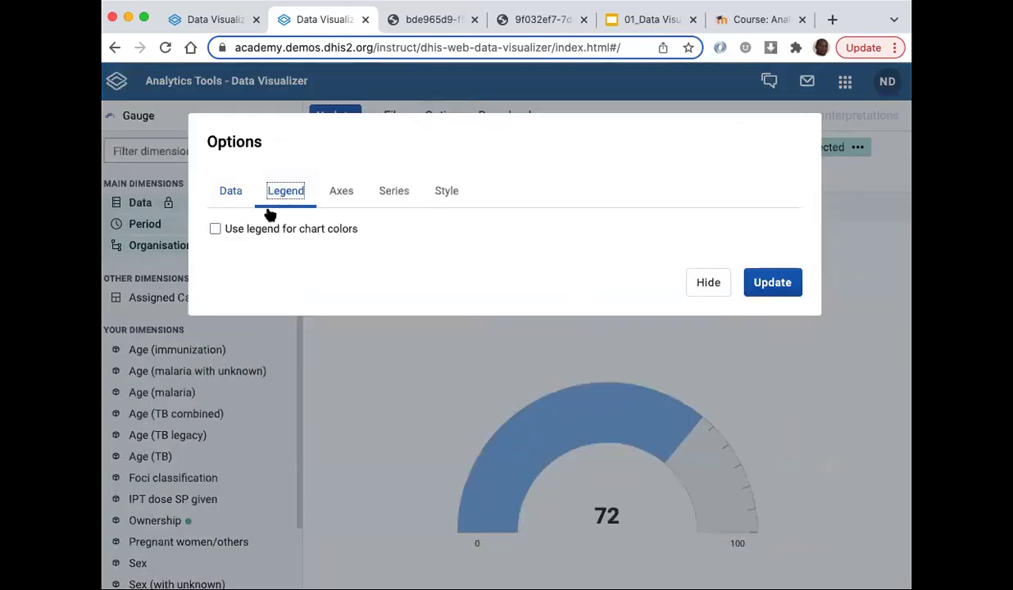
{"action": "left_click", "coordinate": [215, 229]}
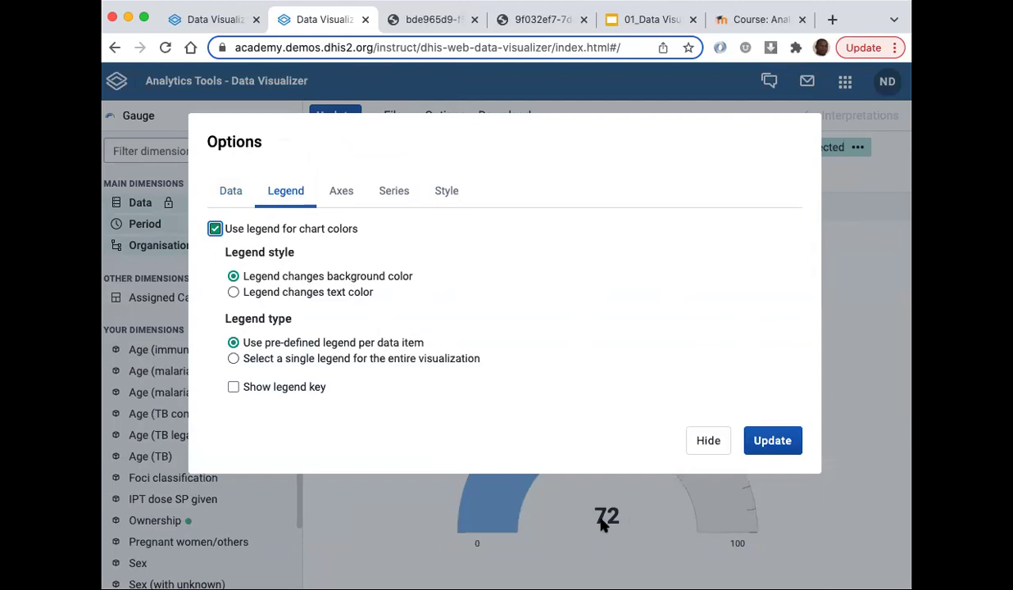
{"action": "left_click", "coordinate": [234, 358]}
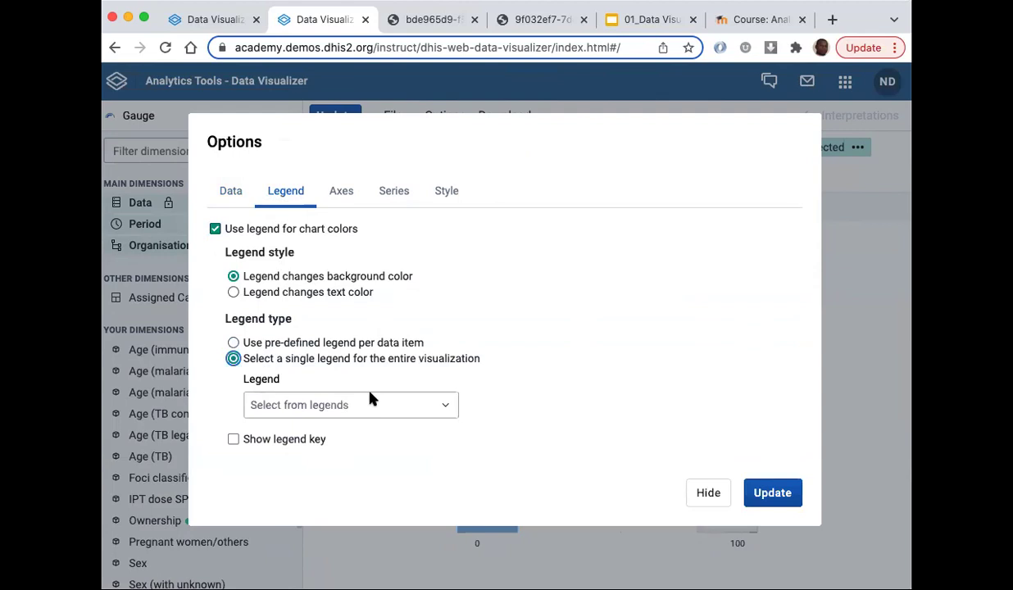
{"action": "left_click", "coordinate": [338, 407]}
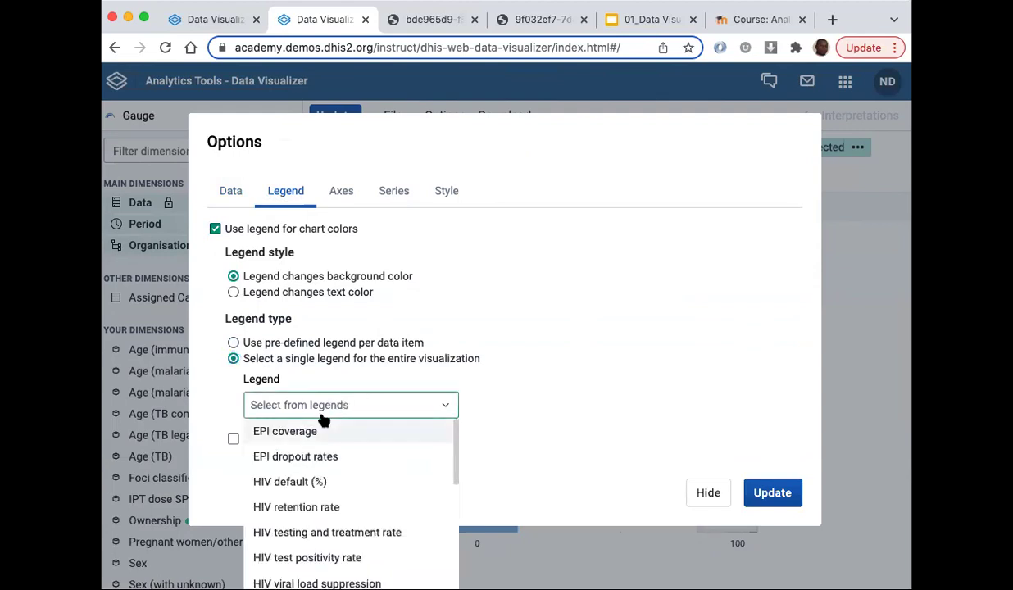
{"action": "left_click", "coordinate": [305, 434]}
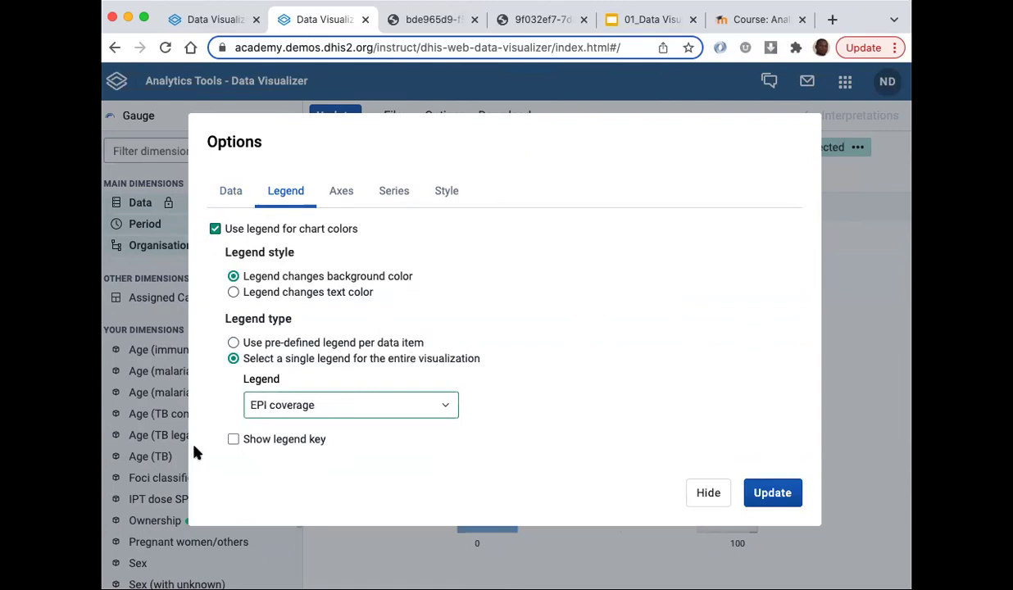
{"action": "left_click", "coordinate": [230, 440]}
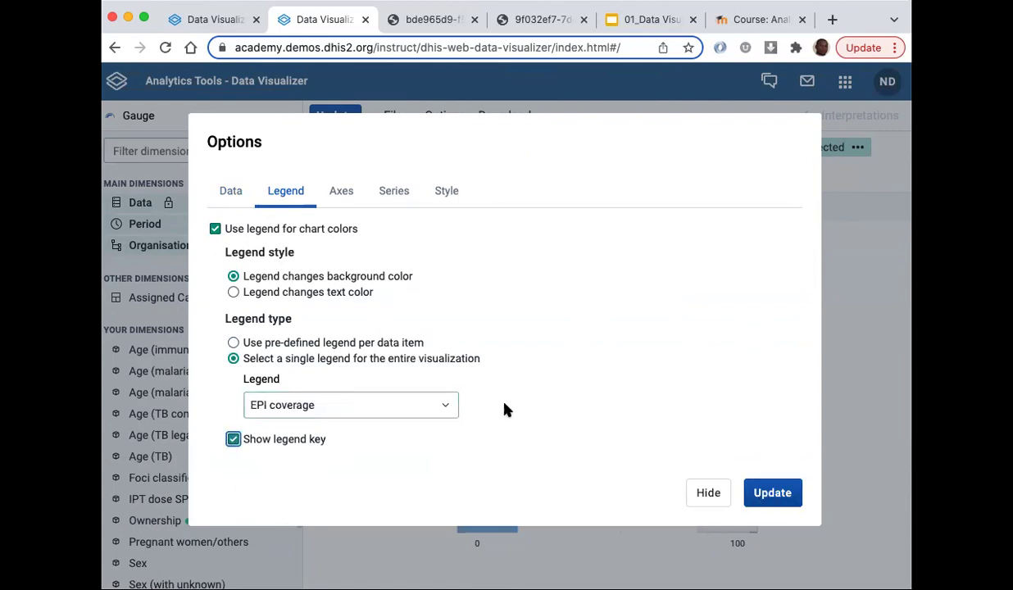
{"action": "left_click", "coordinate": [762, 500]}
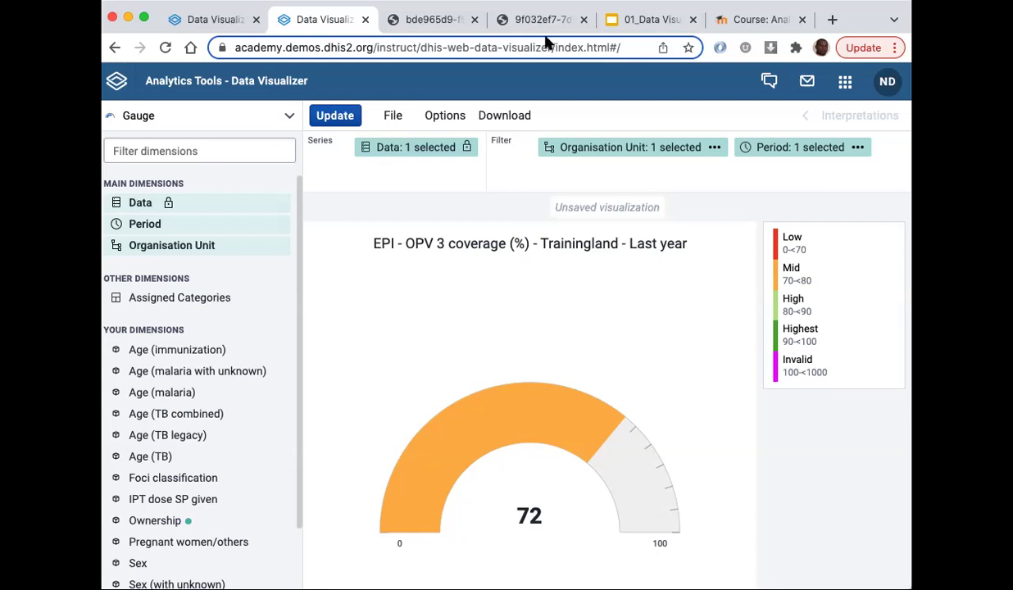
- Close the two browser tabs between the current visualization and the presentation
{"action": "left_click", "coordinate": [473, 19]}
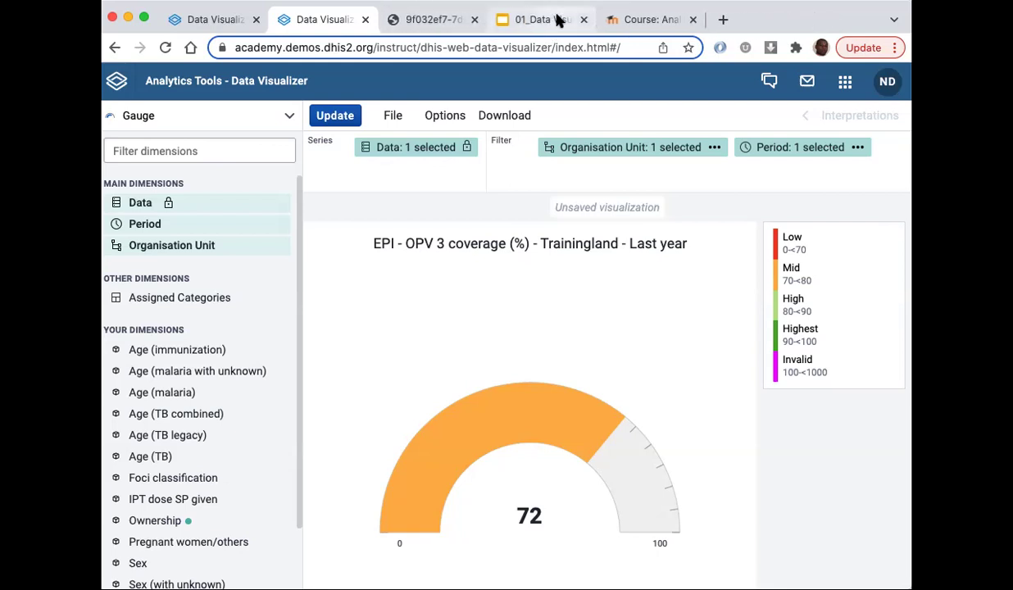
{"action": "left_click", "coordinate": [473, 19]}
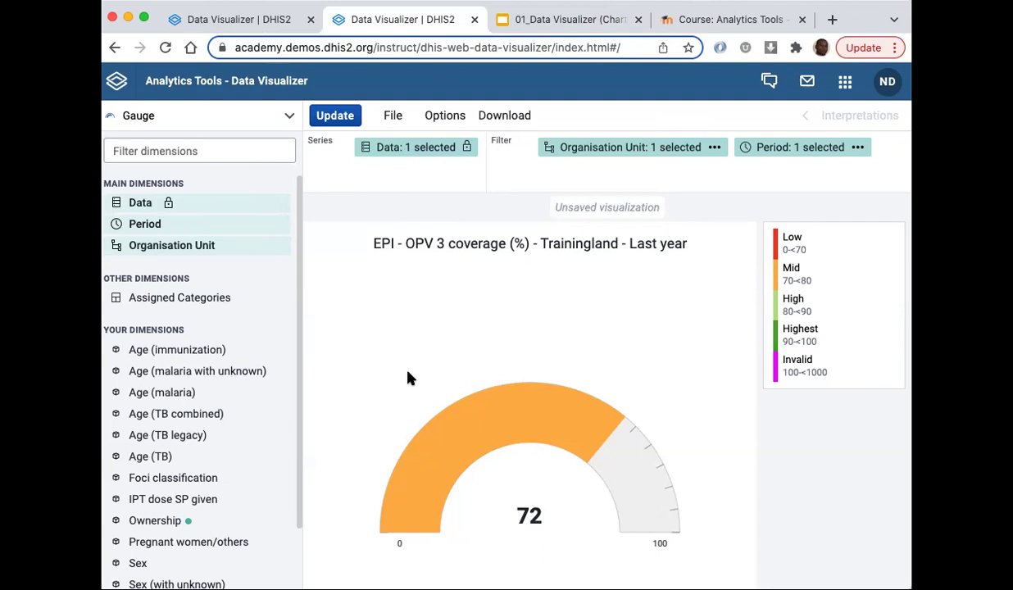
- Start a new visualization and set its type to Single value
{"action": "left_click", "coordinate": [393, 116]}
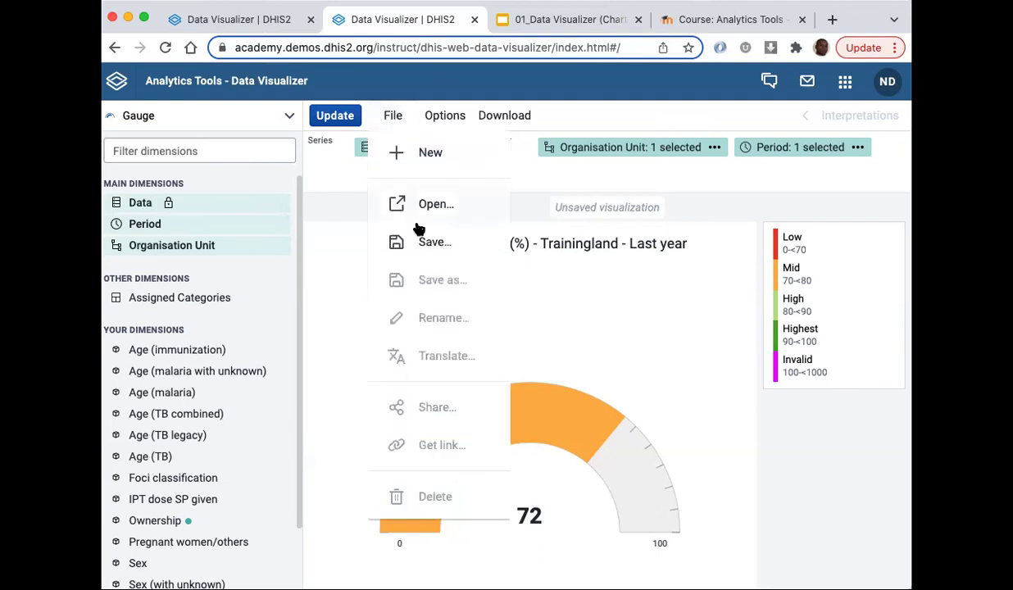
{"action": "left_click", "coordinate": [433, 155]}
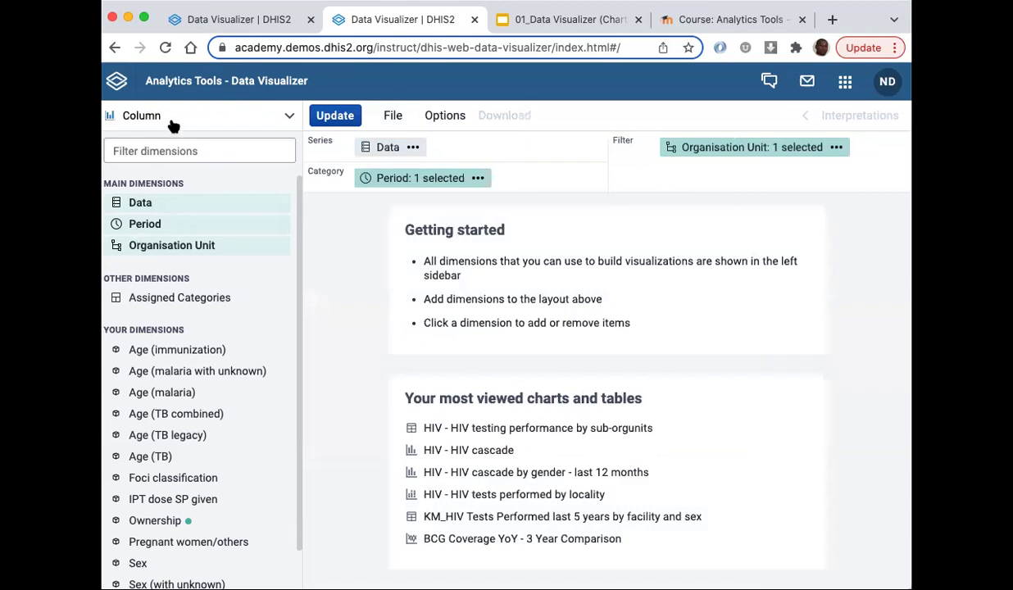
{"action": "left_click", "coordinate": [169, 122]}
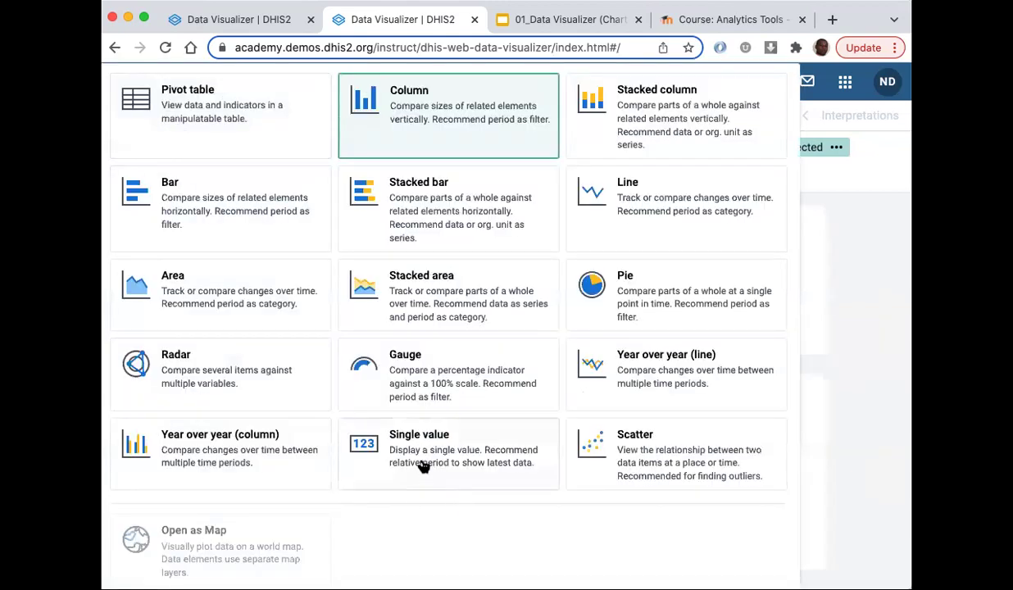
{"action": "left_click", "coordinate": [443, 424]}
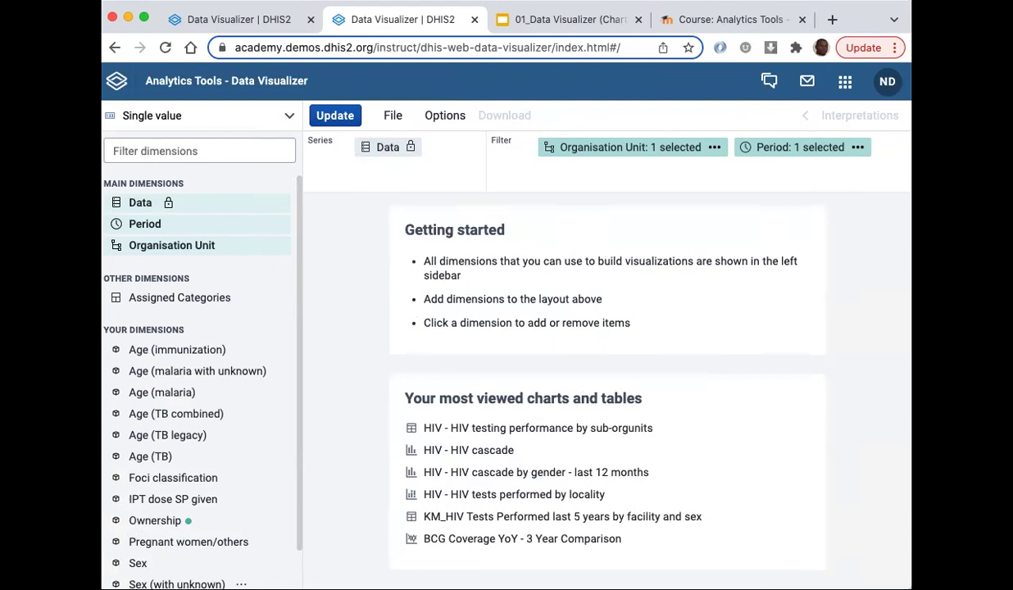
- Search the data items for "OPV 3" and select EPI - OPV 3 coverage (%) as the single value's data
{"action": "left_click", "coordinate": [140, 205]}
{"action": "type", "text": "P"}
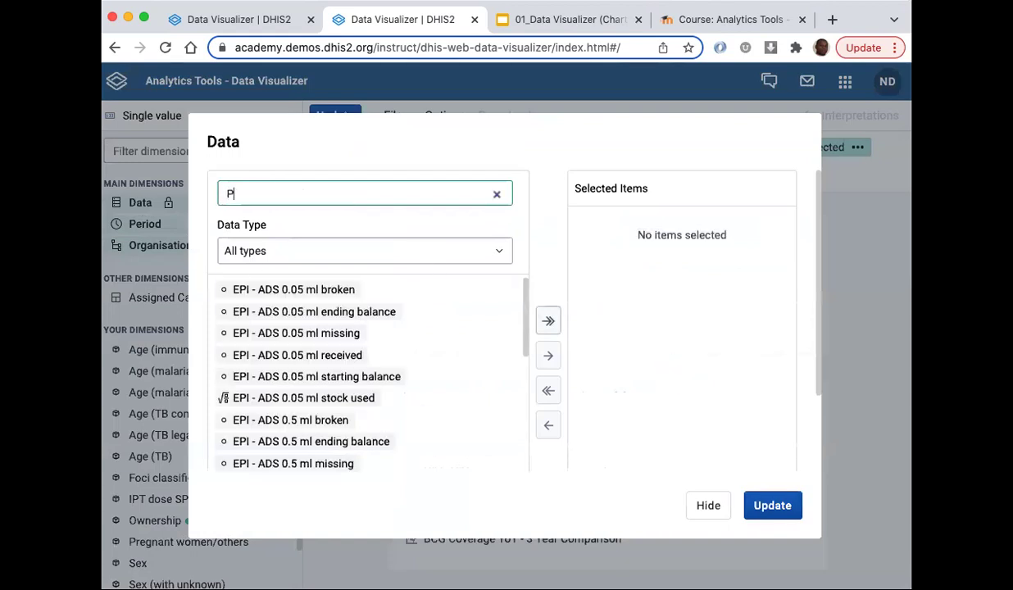
{"action": "key", "text": "BackSpace"}
{"action": "type", "text": "OPB"}
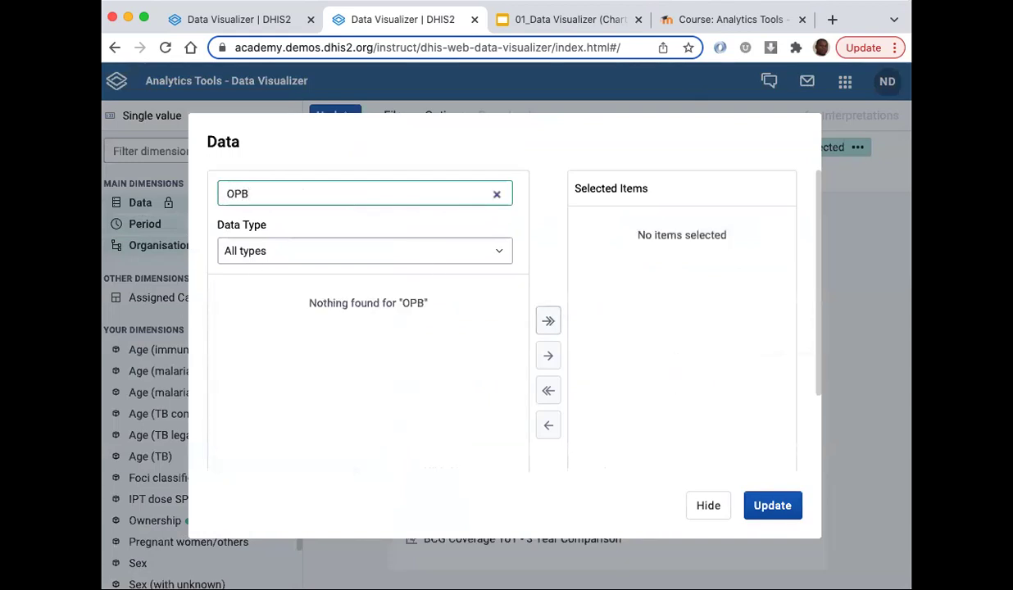
{"action": "key", "text": "BackSpace"}
{"action": "type", "text": "V 3"}
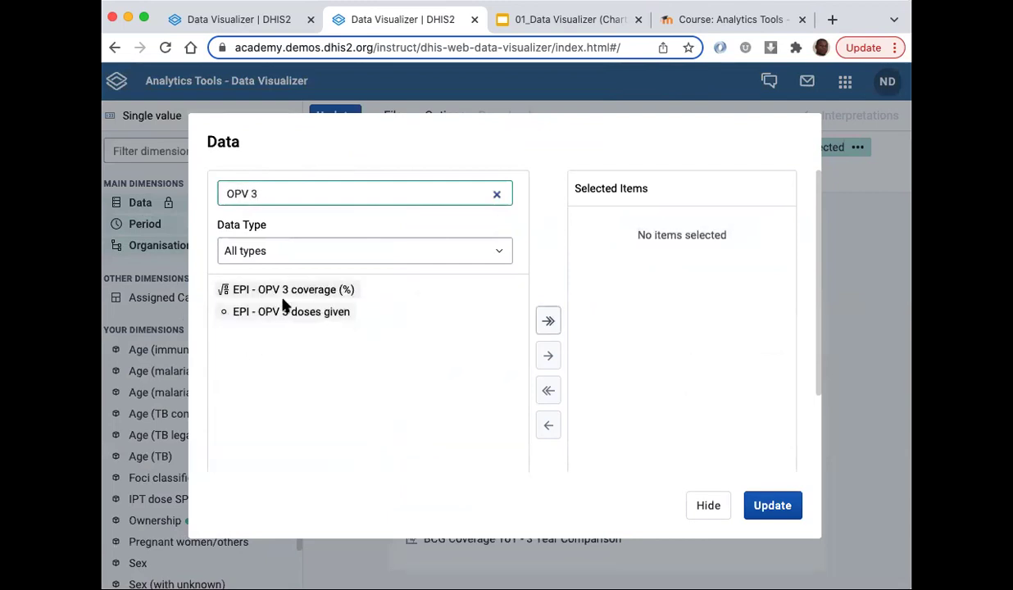
{"action": "left_click", "coordinate": [282, 292]}
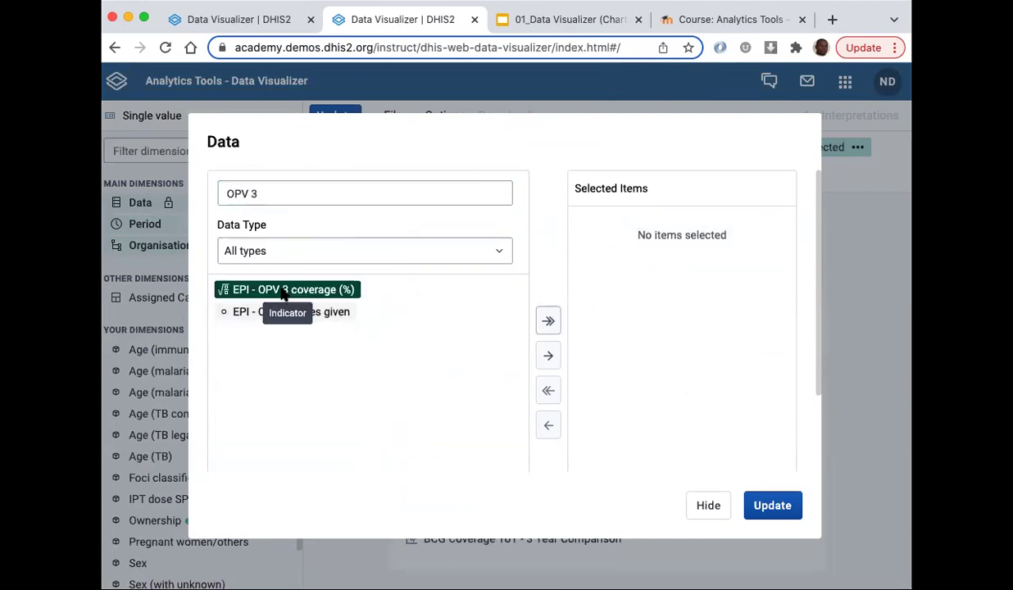
{"action": "double_click", "coordinate": [282, 292]}
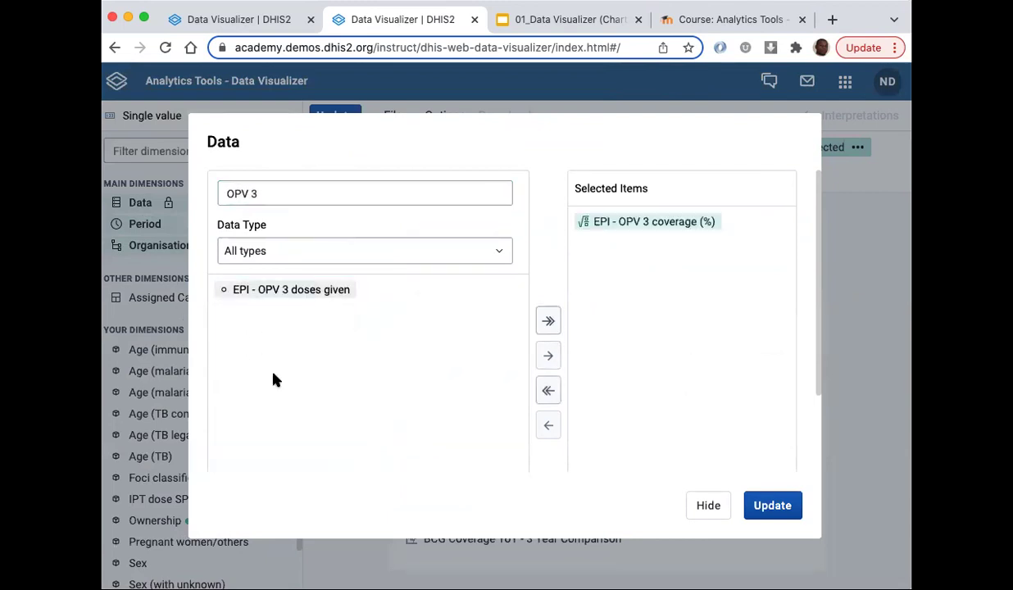
{"action": "left_click", "coordinate": [708, 507]}
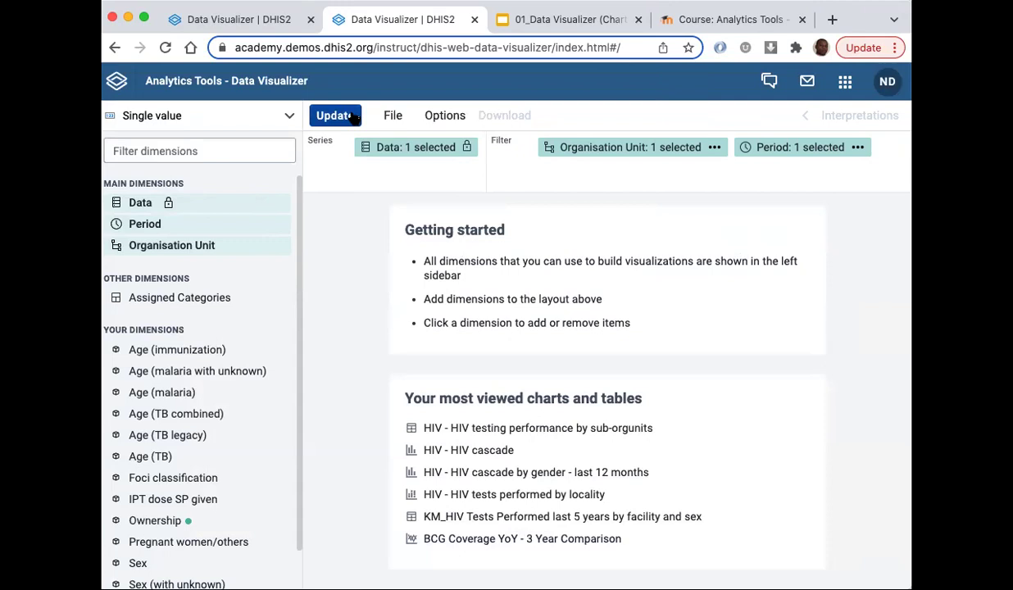
- Keep Last year as the selected period and update the single value visualization
{"action": "left_click", "coordinate": [145, 224]}
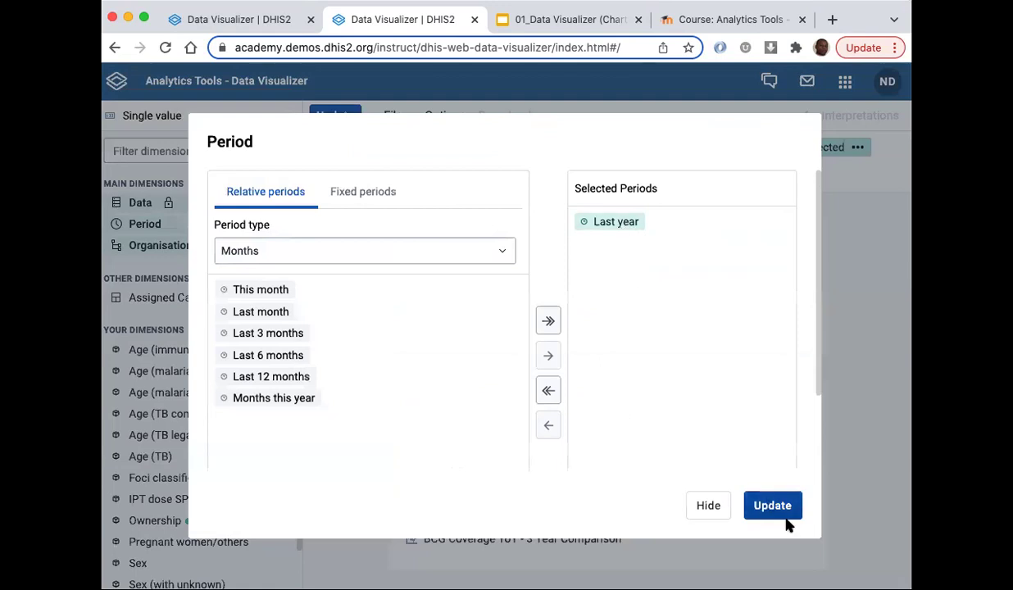
{"action": "left_click", "coordinate": [698, 510]}
{"action": "left_click", "coordinate": [334, 116]}
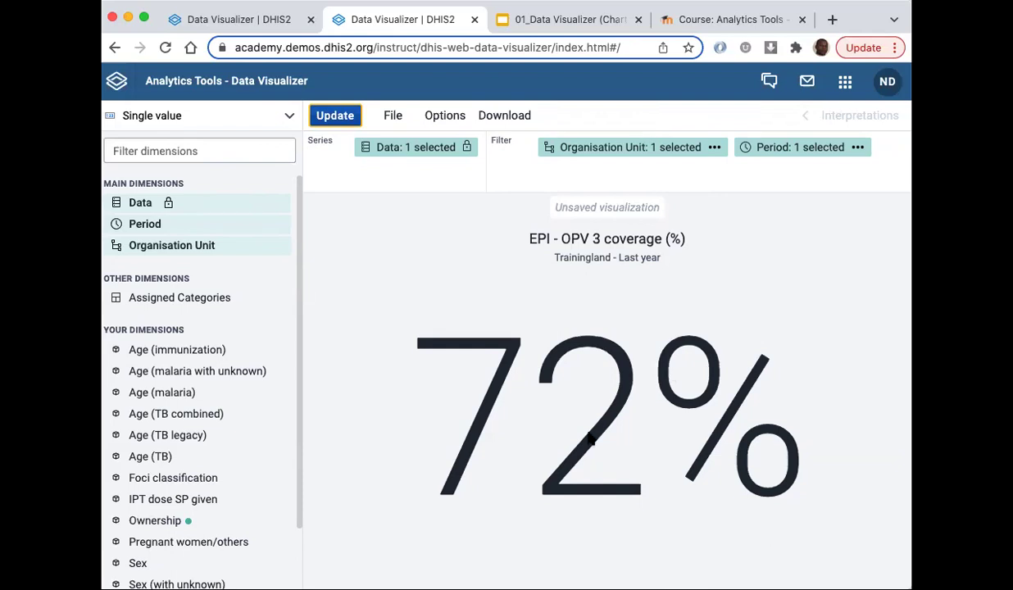
- Apply EPI coverage as the single legend for the single value's colors, show the legend key and update the visualization
{"action": "left_click", "coordinate": [448, 119]}
{"action": "left_click", "coordinate": [286, 193]}
{"action": "left_click", "coordinate": [215, 230]}
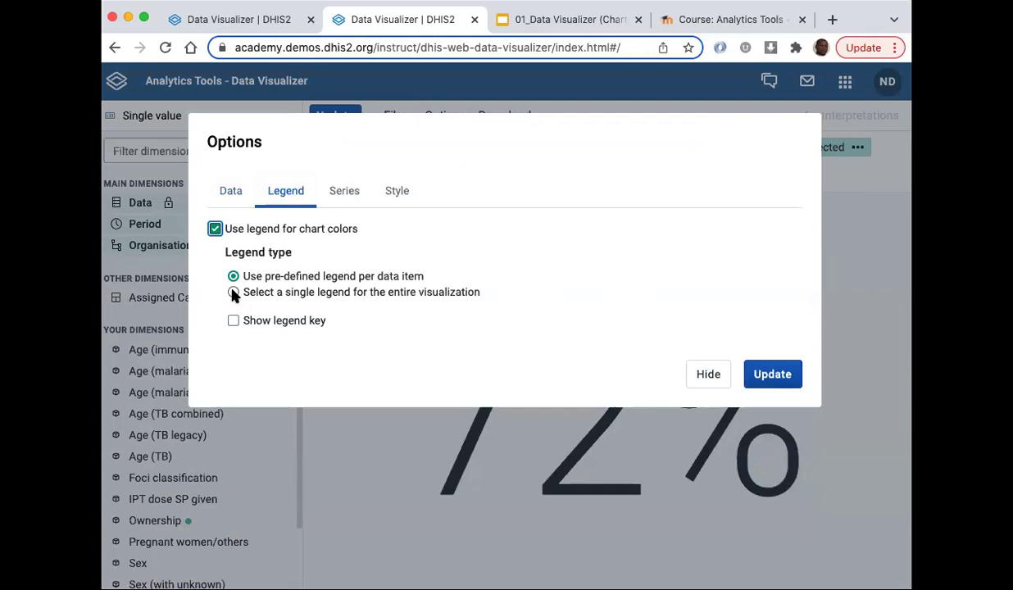
{"action": "left_click", "coordinate": [234, 293]}
{"action": "left_click", "coordinate": [291, 340]}
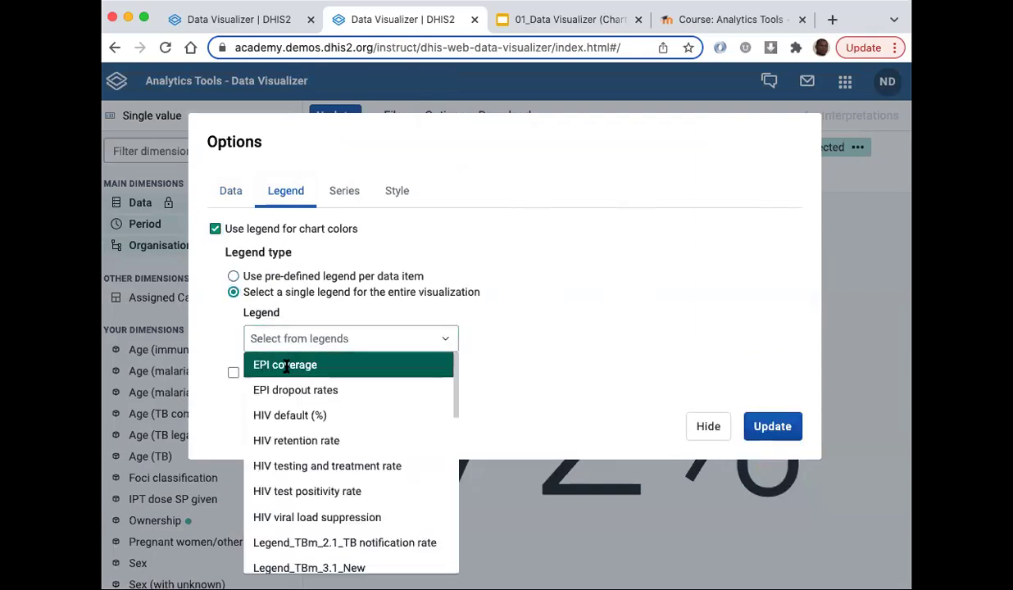
{"action": "left_click", "coordinate": [286, 366]}
{"action": "left_click", "coordinate": [232, 373]}
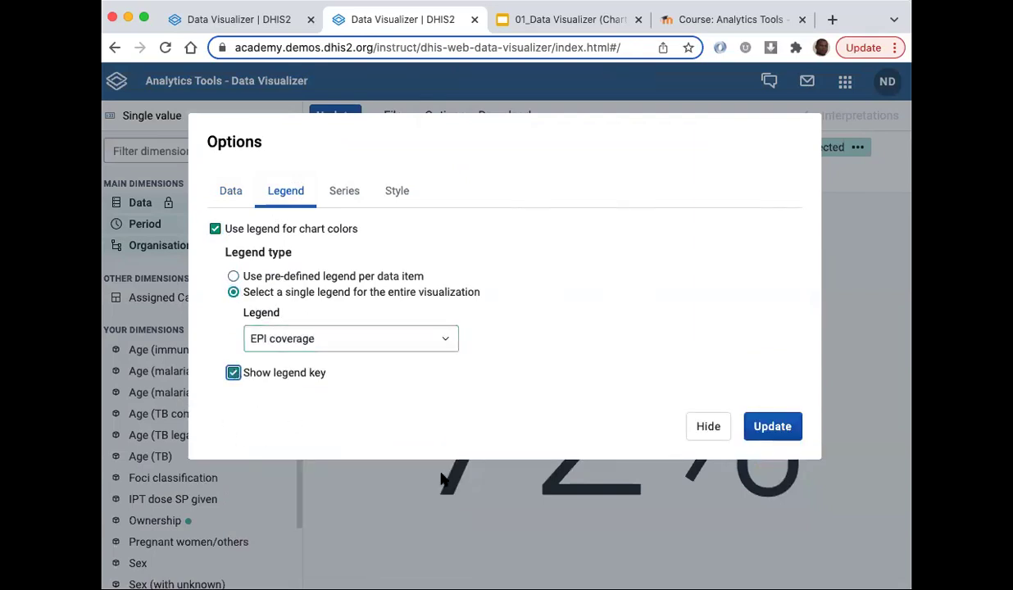
{"action": "left_click", "coordinate": [766, 429]}
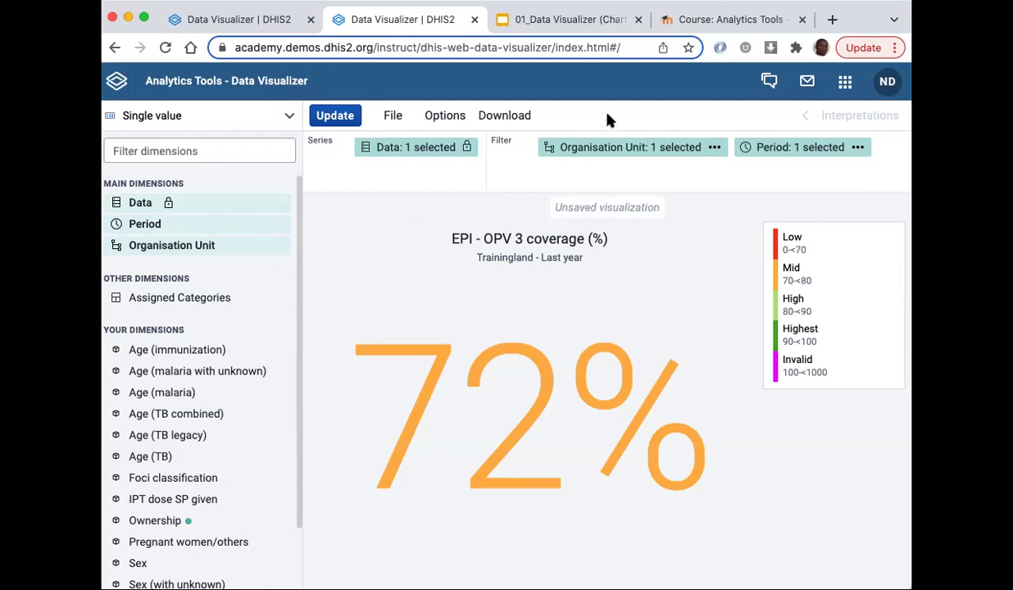
- Start a new visualization and set its type to Line
{"action": "left_click", "coordinate": [390, 119]}
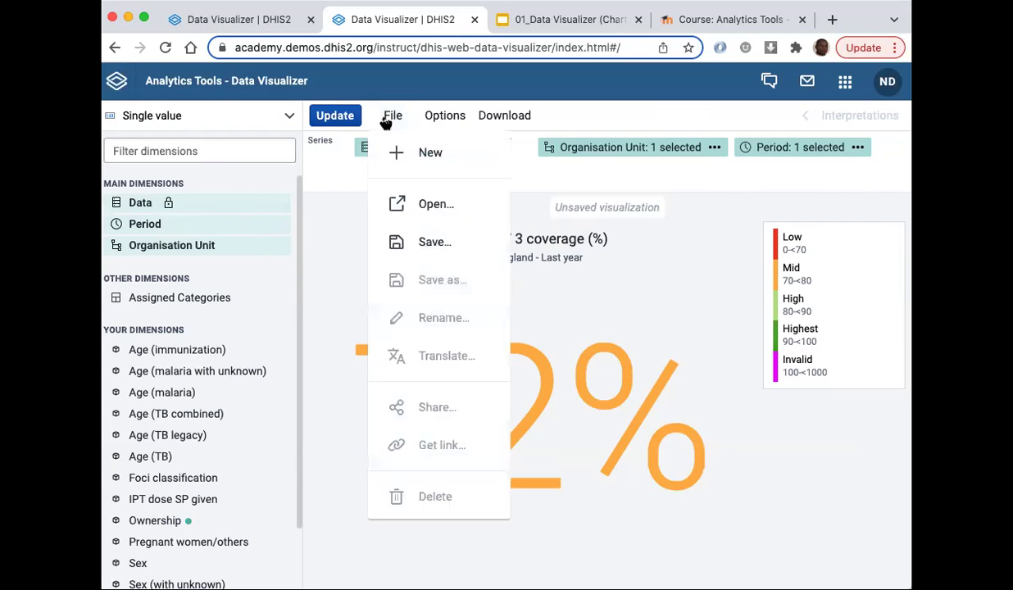
{"action": "left_click", "coordinate": [434, 162]}
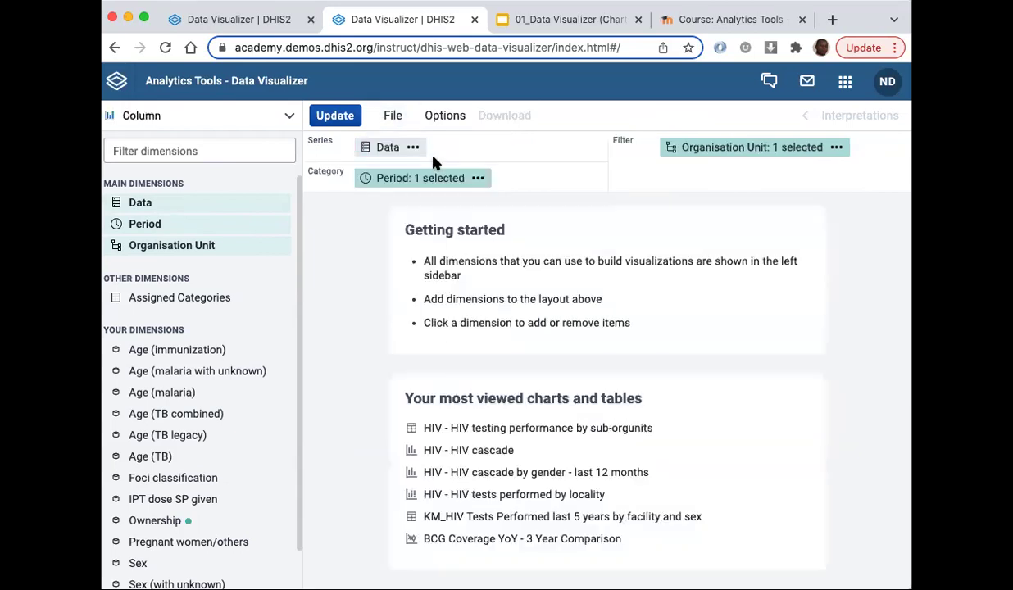
{"action": "left_click", "coordinate": [287, 115]}
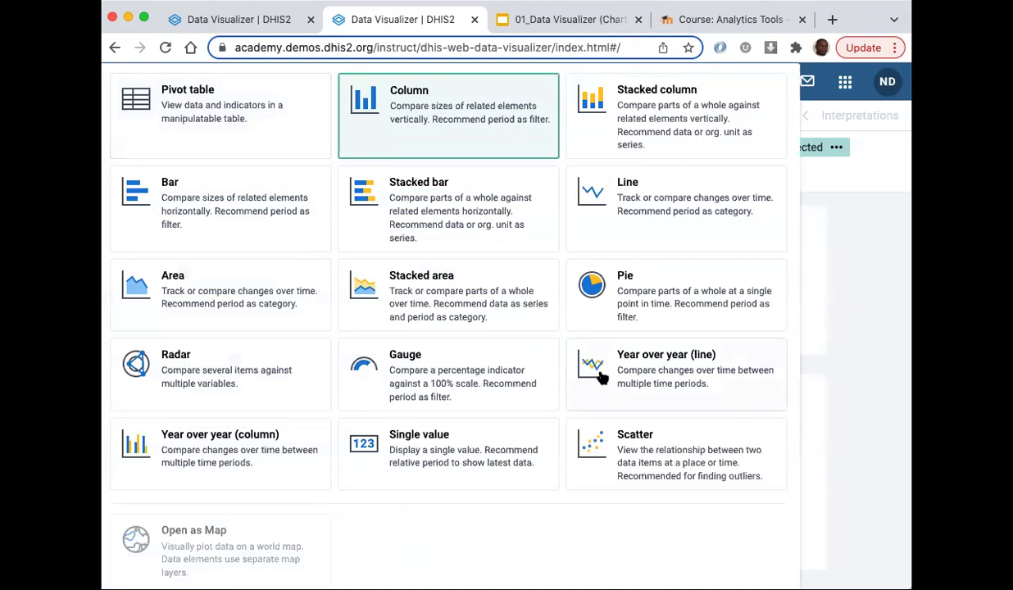
{"action": "left_click", "coordinate": [623, 214]}
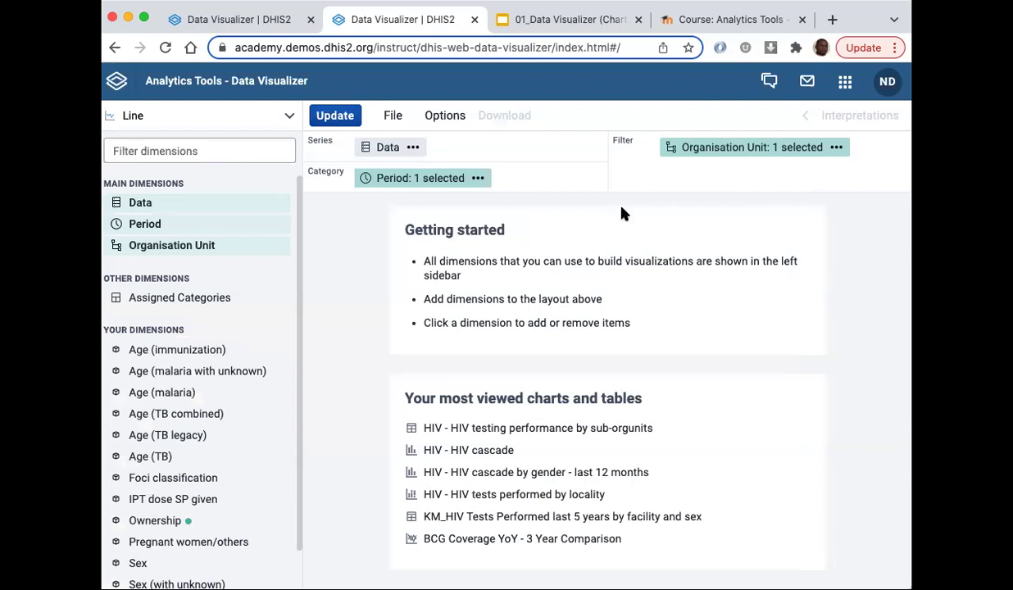
- Search the data items for "new on ART" and select the HIV - PLHIV new on ART data element for the line chart
{"action": "left_click", "coordinate": [140, 204]}
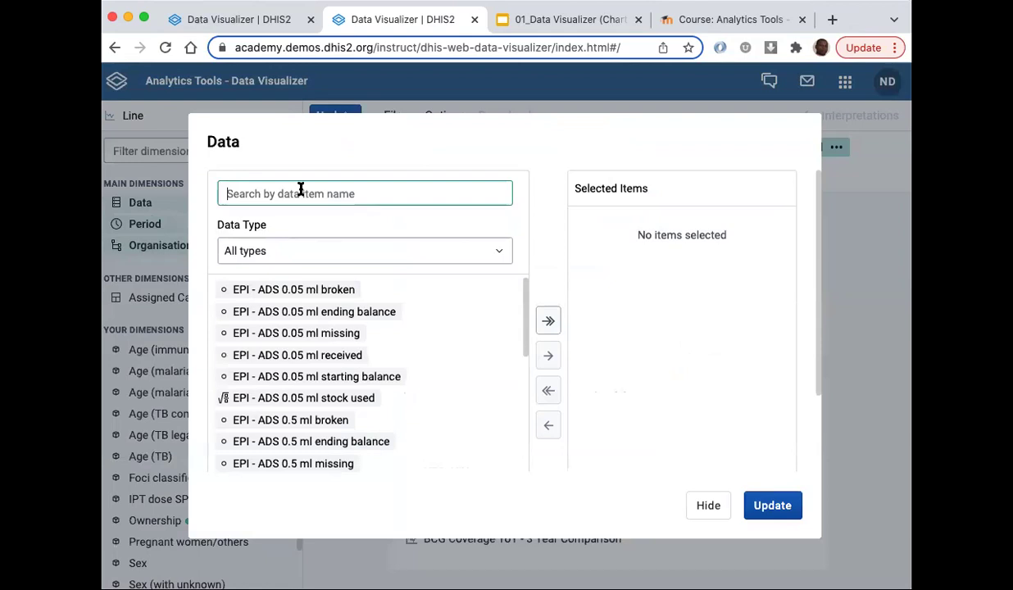
{"action": "type", "text": "new "}
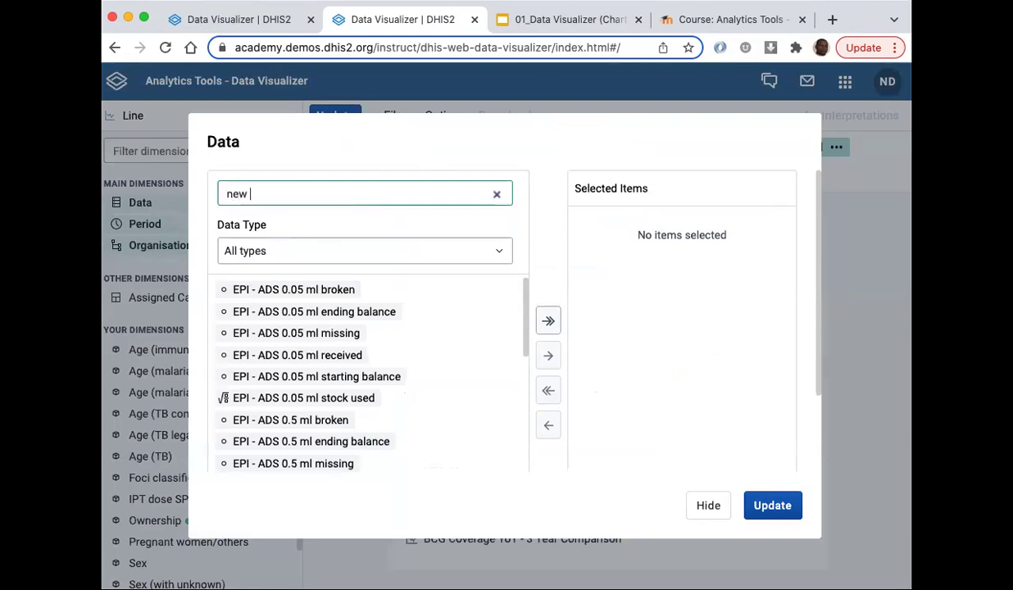
{"action": "type", "text": "on ART"}
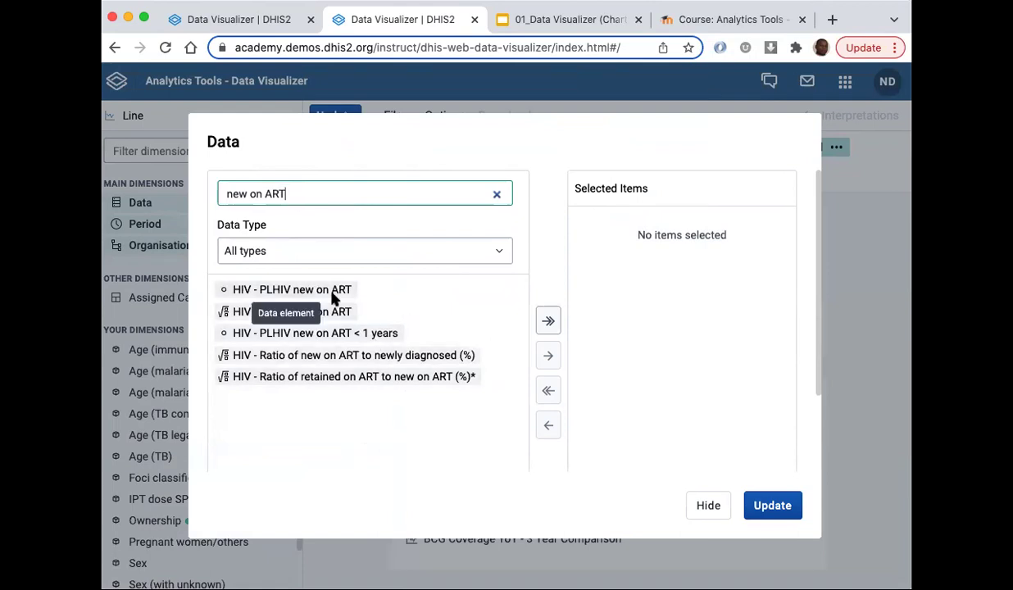
{"action": "left_click", "coordinate": [288, 293]}
{"action": "double_click", "coordinate": [288, 294]}
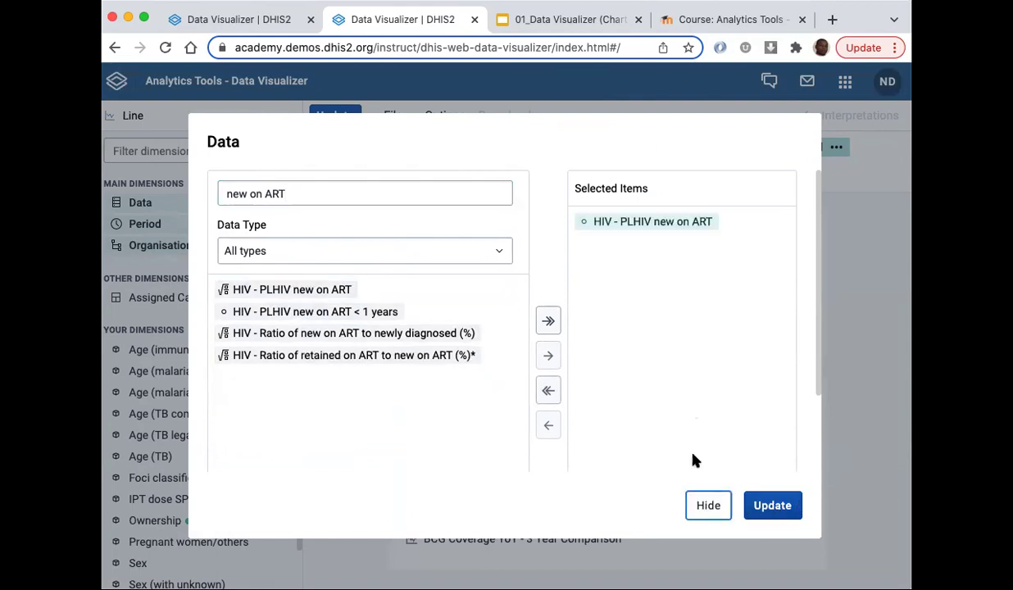
{"action": "left_click", "coordinate": [706, 505]}
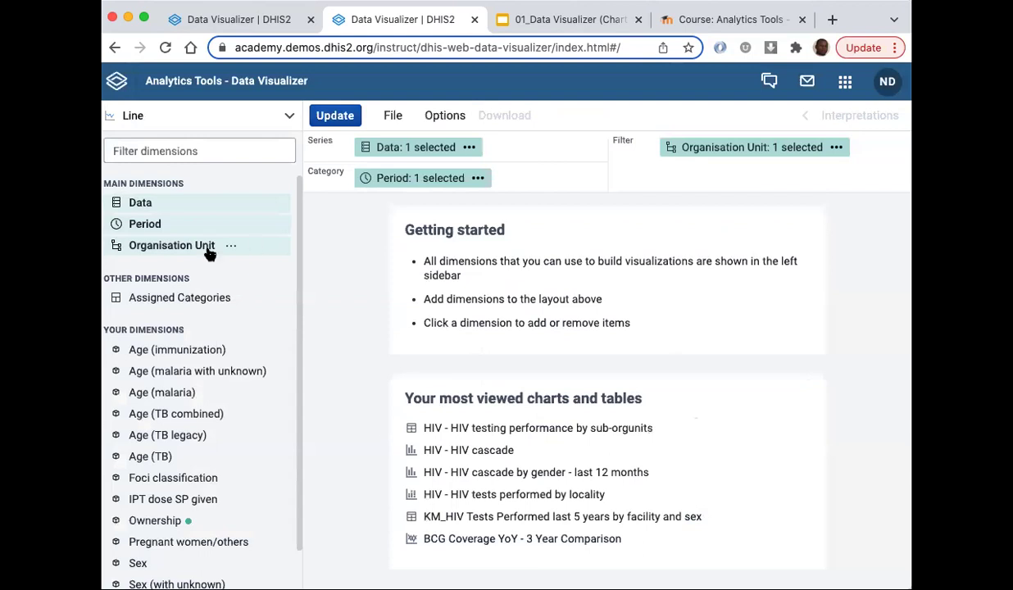
- Replace the selected period Last year with Last 12 months
{"action": "left_click", "coordinate": [146, 226]}
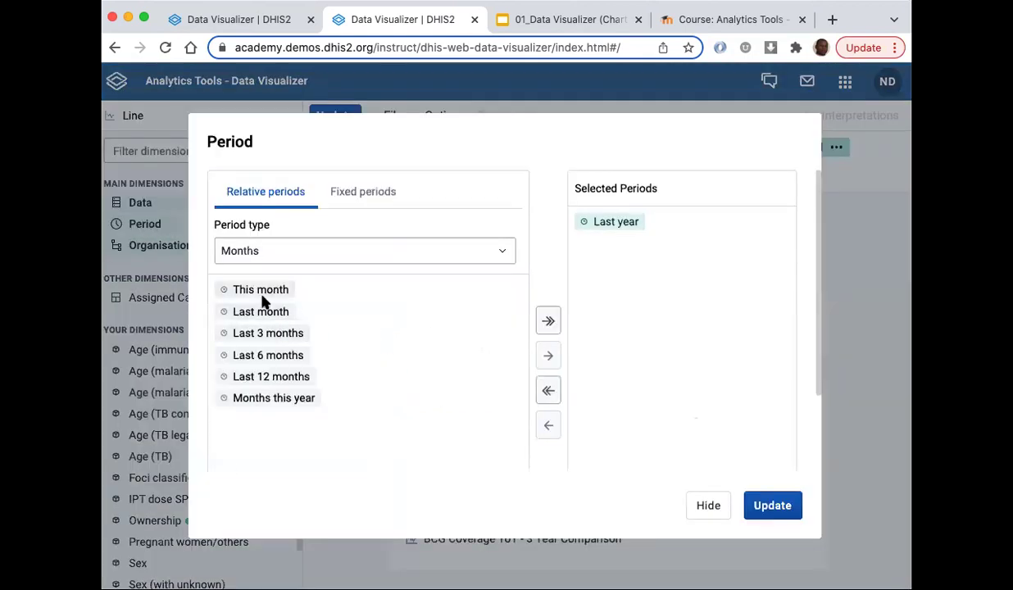
{"action": "double_click", "coordinate": [607, 224]}
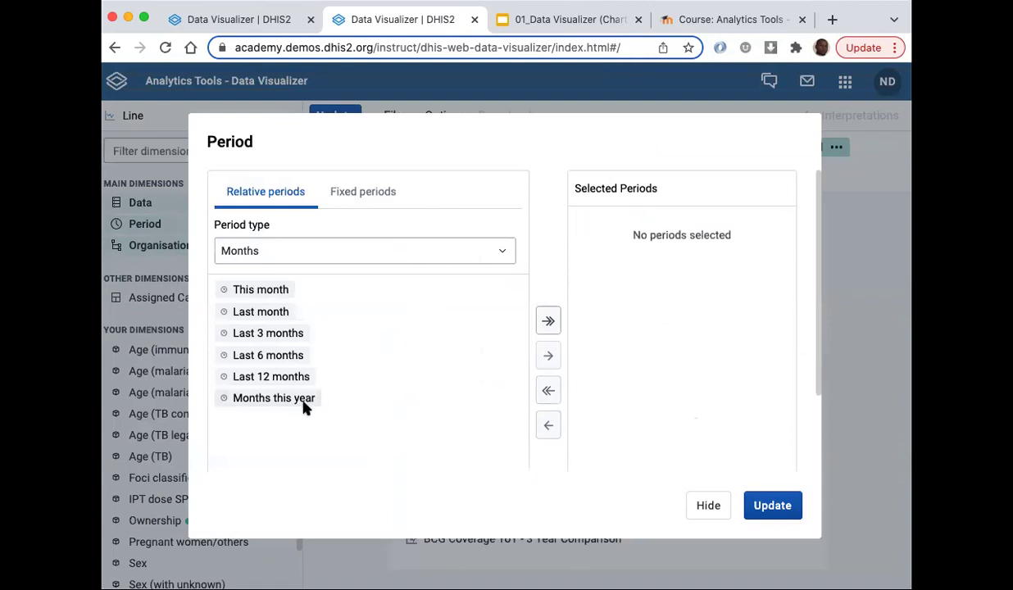
{"action": "double_click", "coordinate": [262, 377]}
{"action": "left_click", "coordinate": [697, 504]}
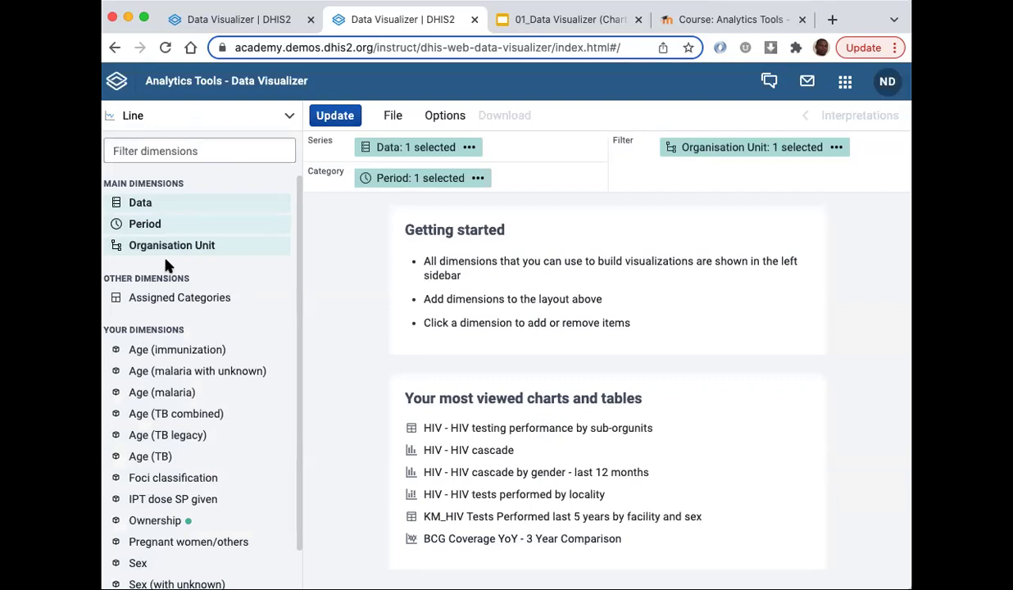
- Keep Trainingland as the organisation unit and update the line chart
{"action": "left_click", "coordinate": [146, 245]}
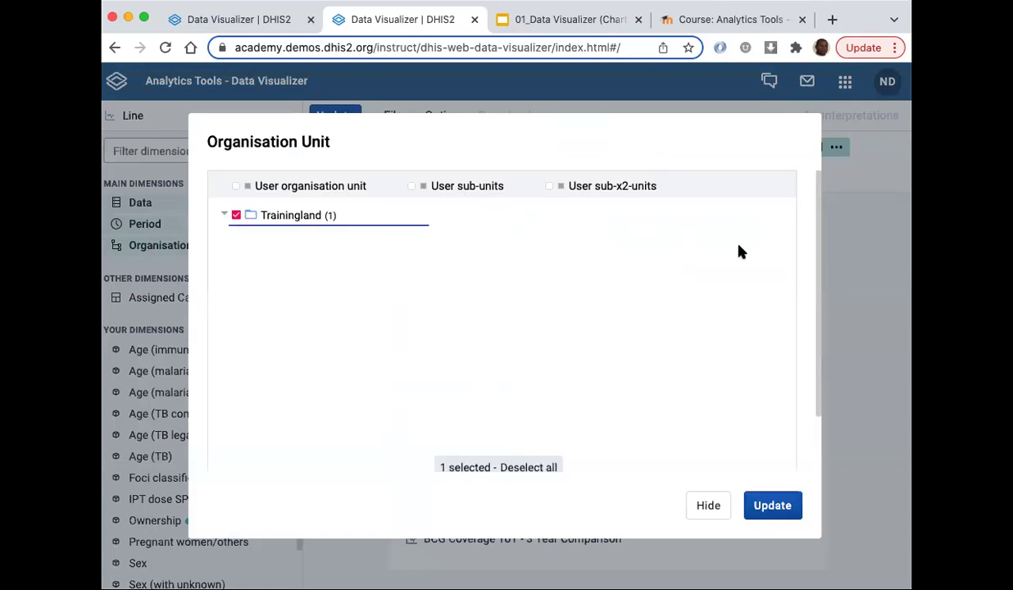
{"action": "left_click", "coordinate": [708, 506]}
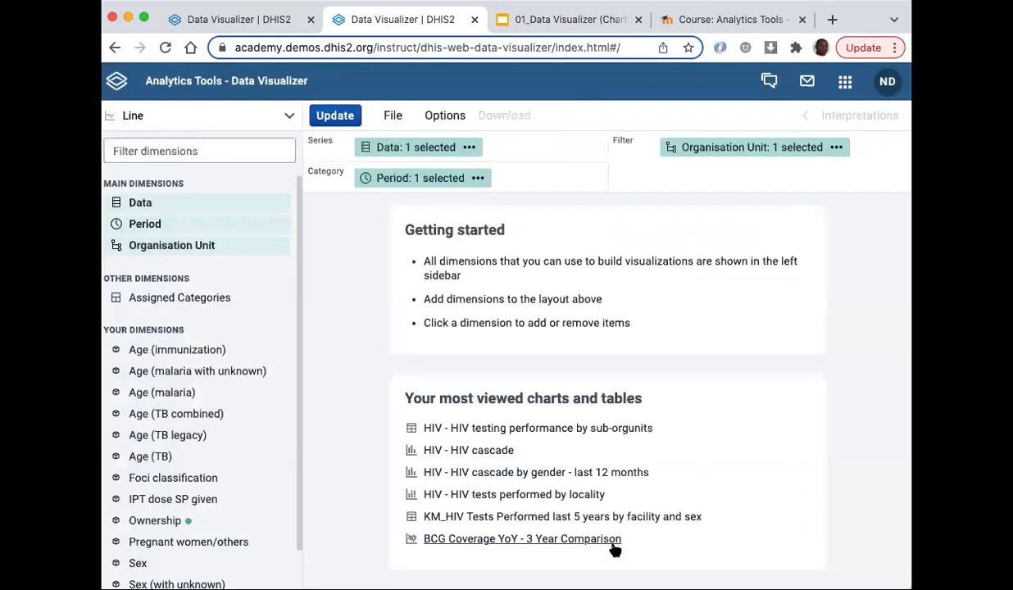
{"action": "left_click", "coordinate": [336, 115]}
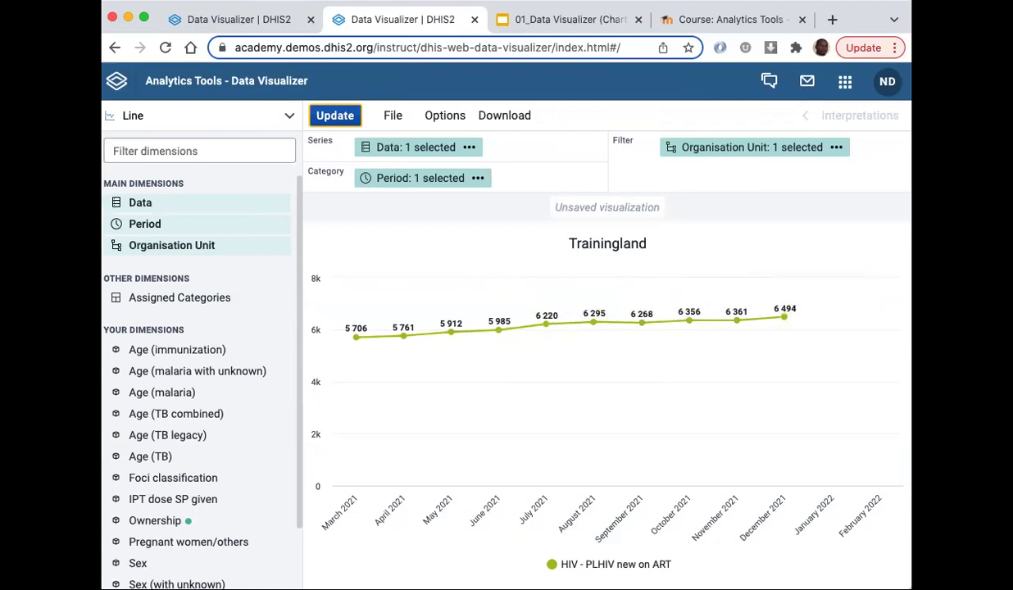
- Enable cumulative values for the line chart, update it and inspect the plotted monthly points
{"action": "left_click", "coordinate": [443, 118]}
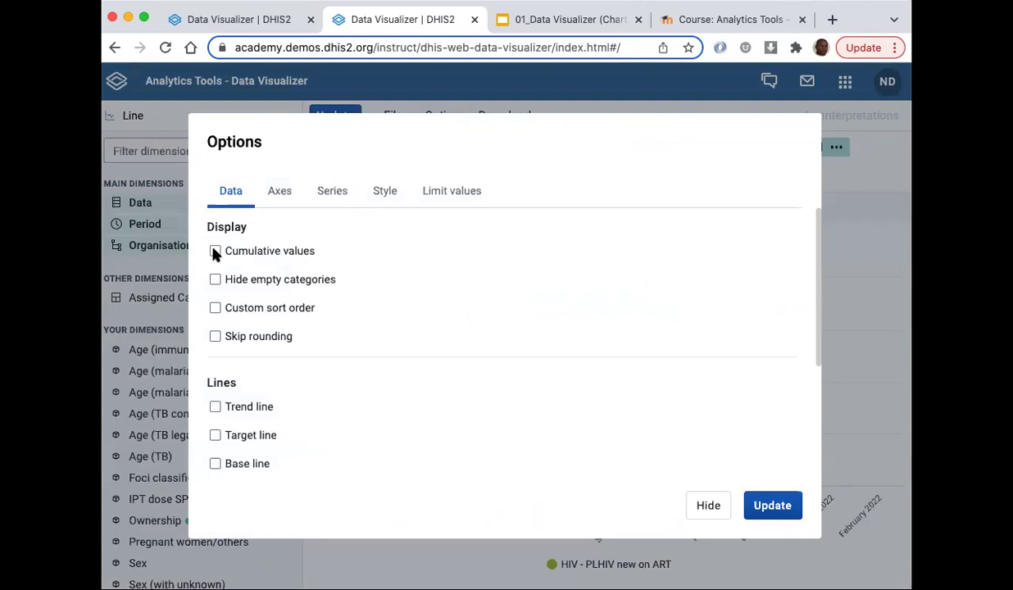
{"action": "left_click", "coordinate": [772, 506]}
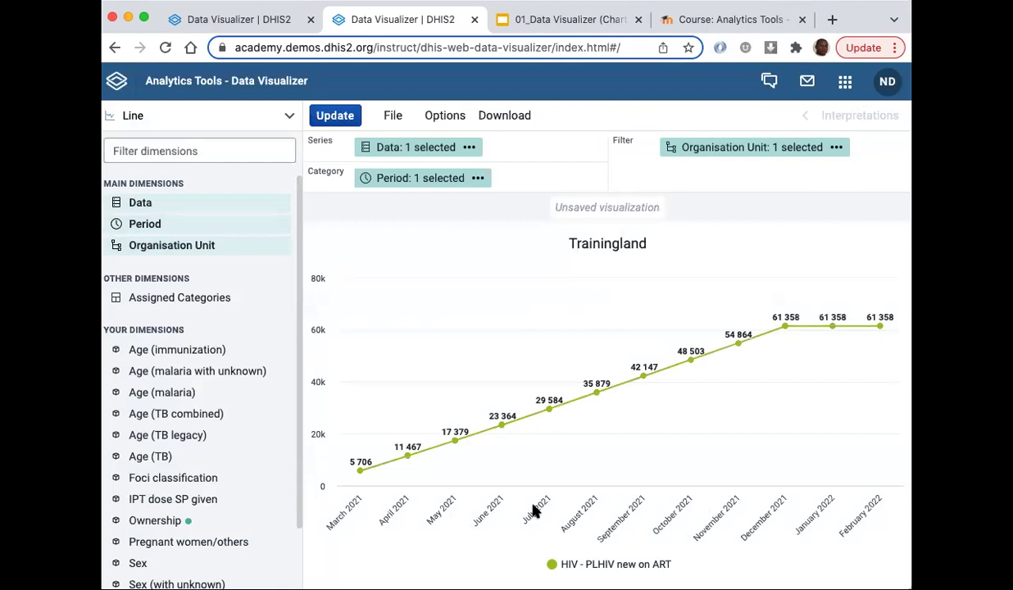
{"action": "mouse_move", "coordinate": [358, 472]}
{"action": "mouse_move", "coordinate": [786, 331]}
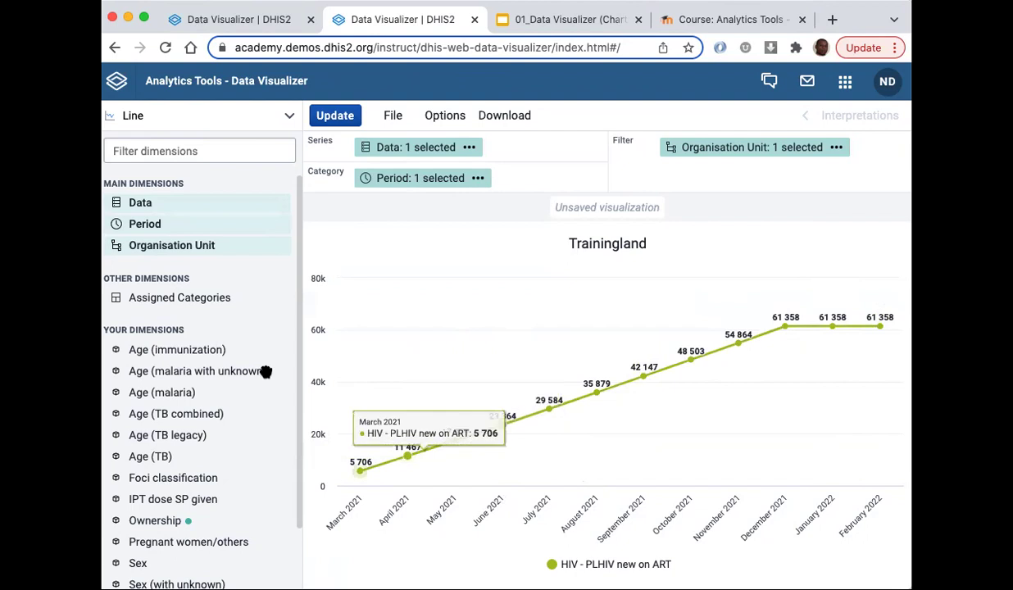
- Add the Sex dimension with both Female and Male to the line chart's series
{"action": "scroll", "coordinate": [262, 373], "scroll_direction": "down", "scroll_amount": 2}
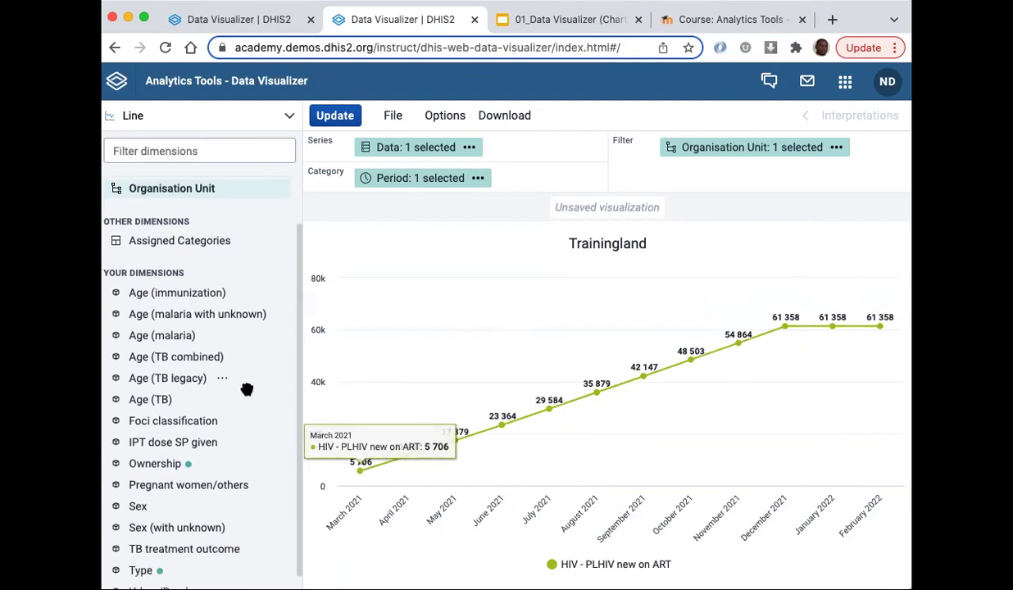
{"action": "scroll", "coordinate": [141, 495], "scroll_direction": "down", "scroll_amount": 1}
{"action": "left_click", "coordinate": [138, 492]}
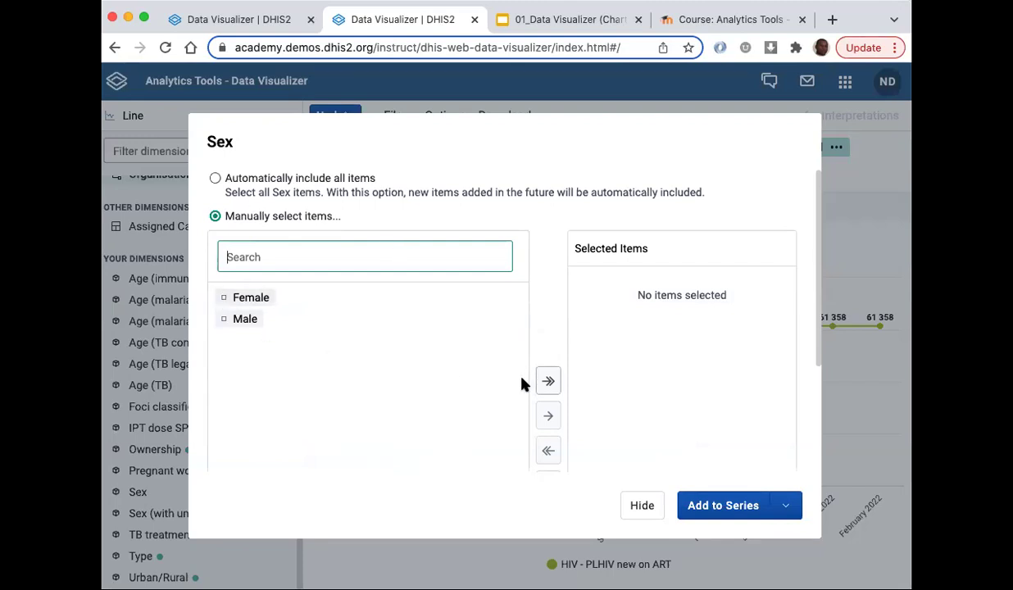
{"action": "left_click", "coordinate": [548, 381]}
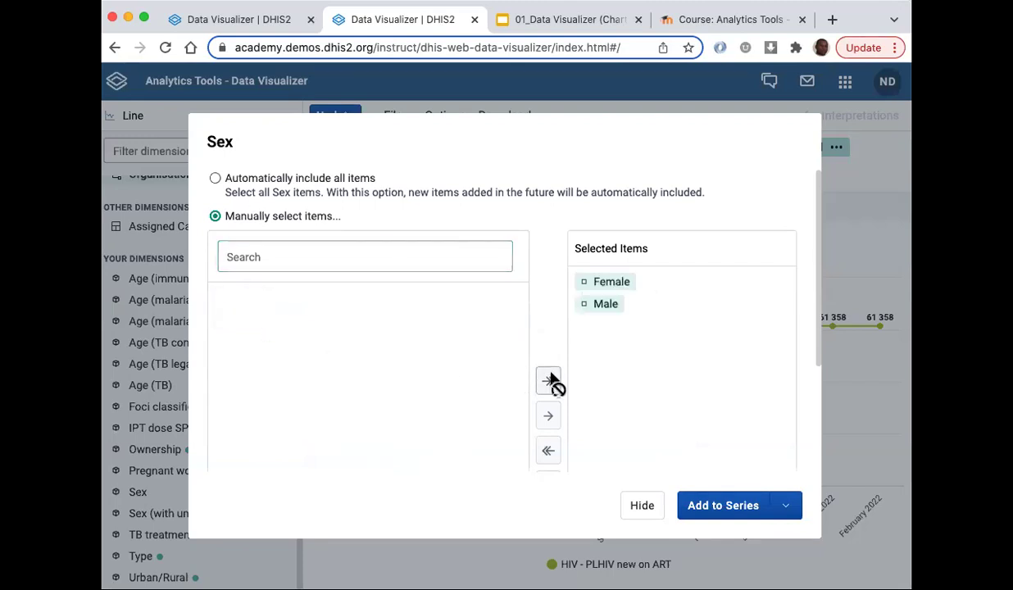
{"action": "left_click", "coordinate": [724, 506]}
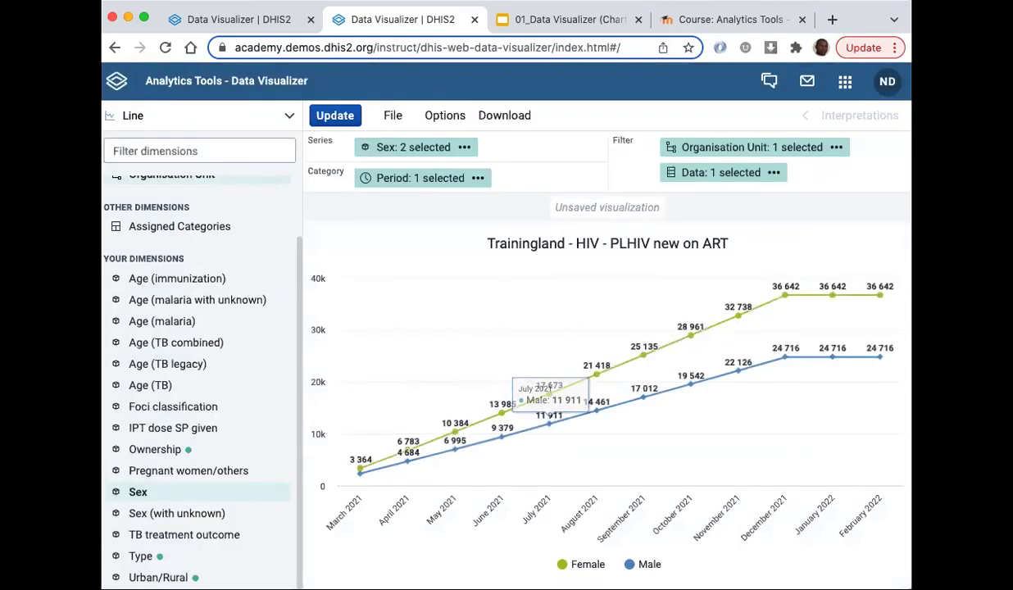
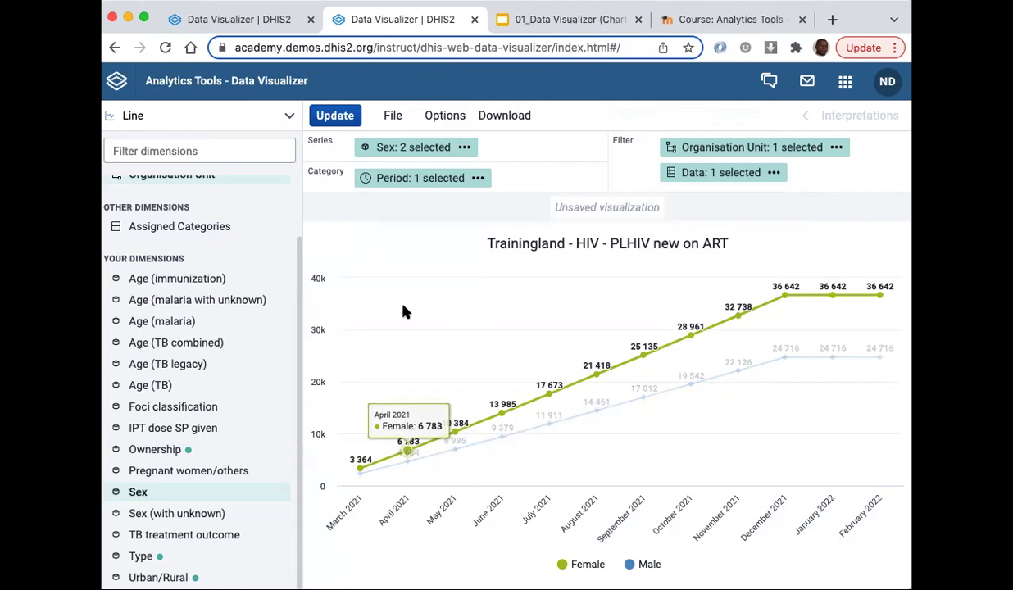
- Start a new visualization and set its type to Year over year (line)
{"action": "left_click", "coordinate": [392, 118]}
{"action": "left_click", "coordinate": [429, 158]}
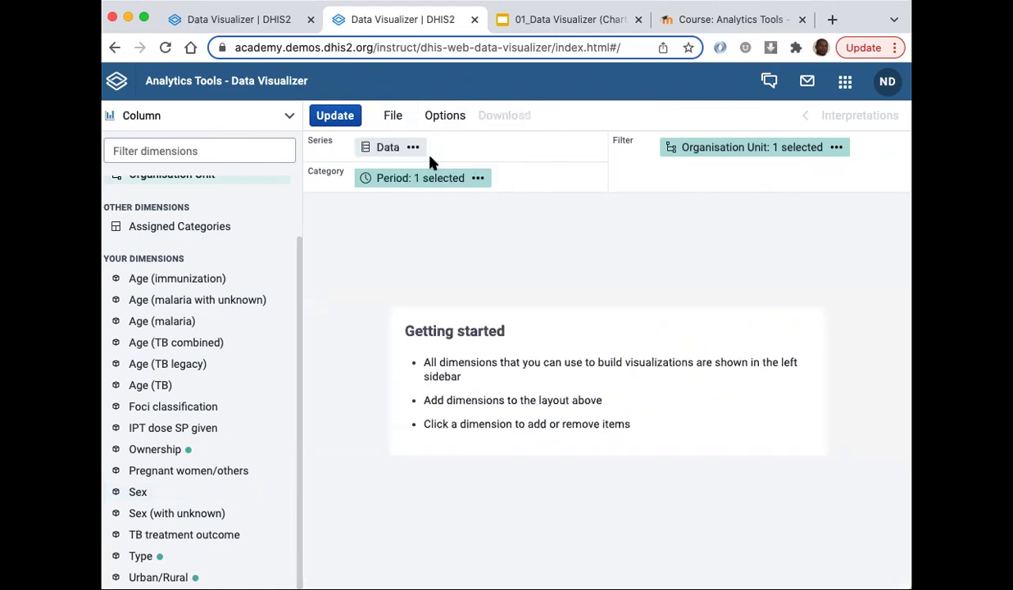
{"action": "left_click", "coordinate": [239, 115]}
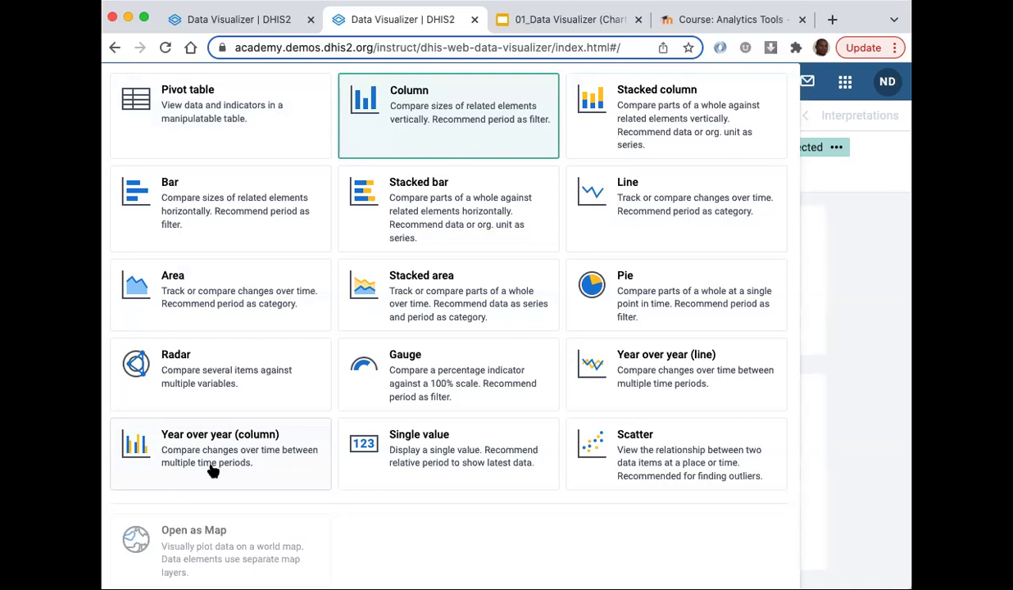
{"action": "left_click", "coordinate": [698, 380]}
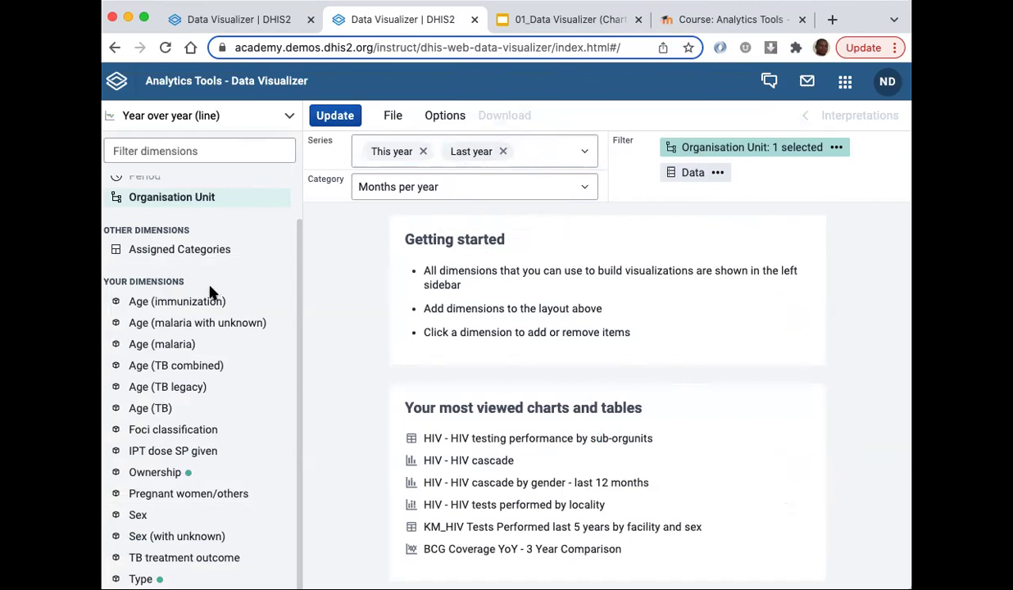
- Plot EPI - BCG coverage (%) for Trainingland in the year-over-year line chart, finding the indicator by searching for "BCG cover"
{"action": "scroll", "coordinate": [206, 297], "scroll_direction": "up", "scroll_amount": 2}
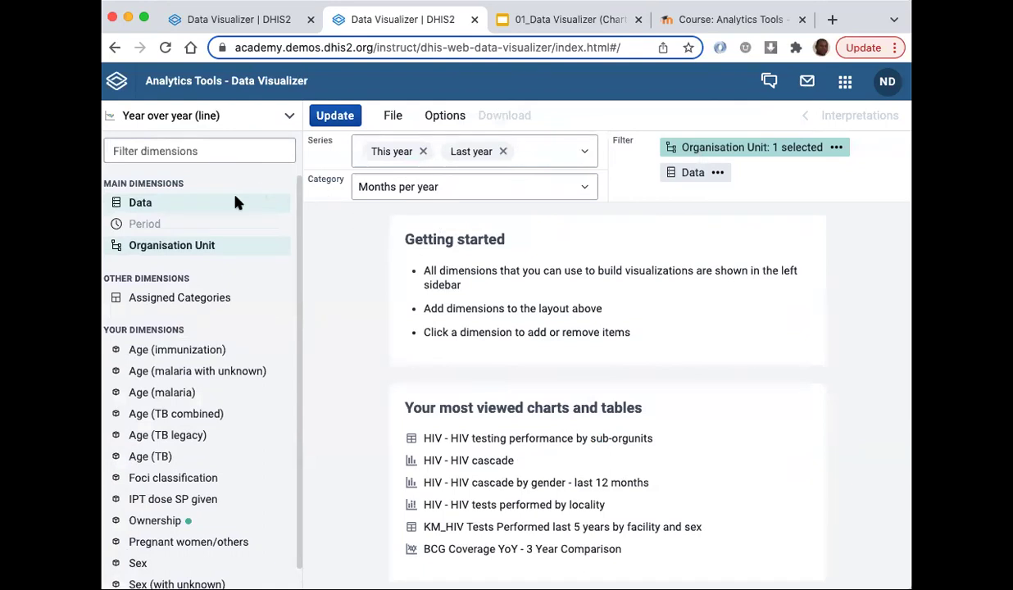
{"action": "left_click", "coordinate": [141, 204]}
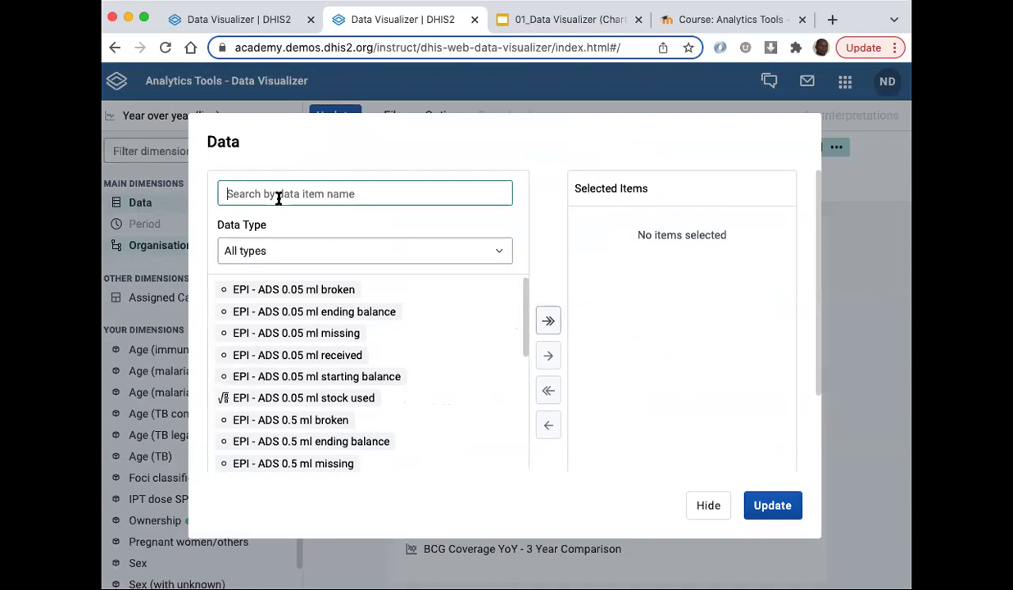
{"action": "type", "text": "BCG cover"}
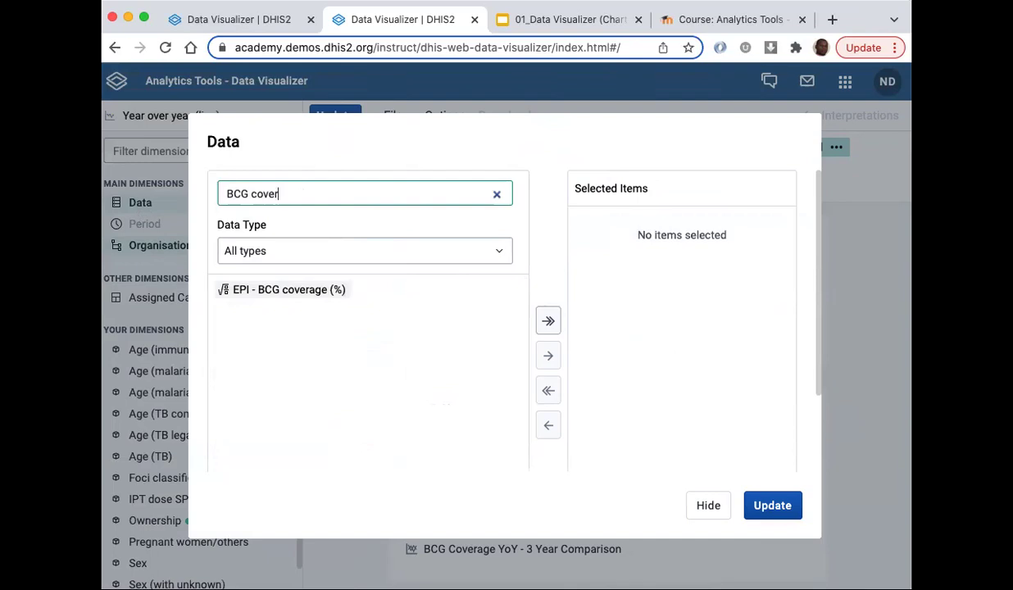
{"action": "double_click", "coordinate": [264, 295]}
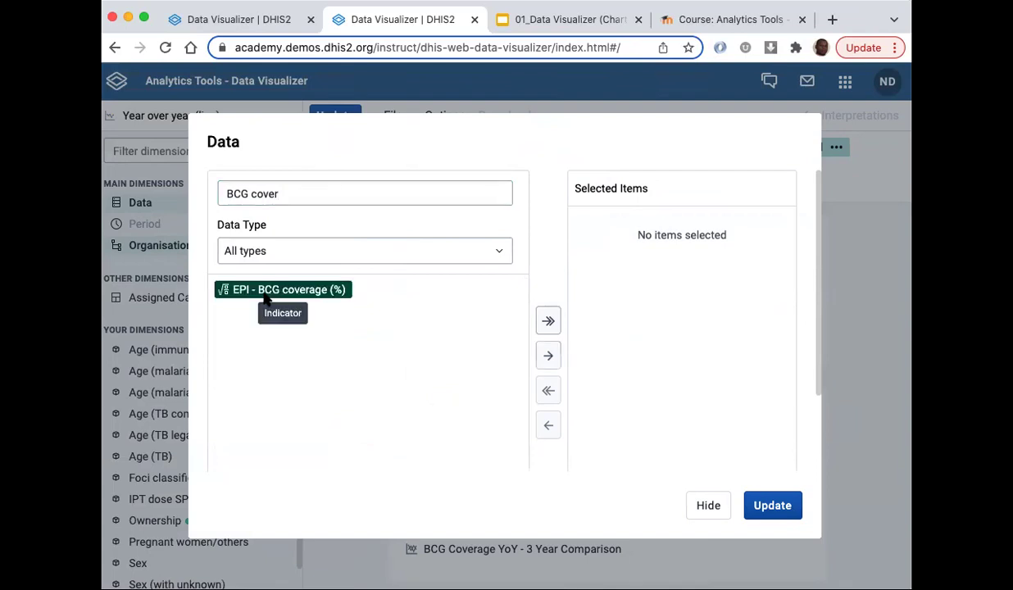
{"action": "left_click", "coordinate": [711, 507]}
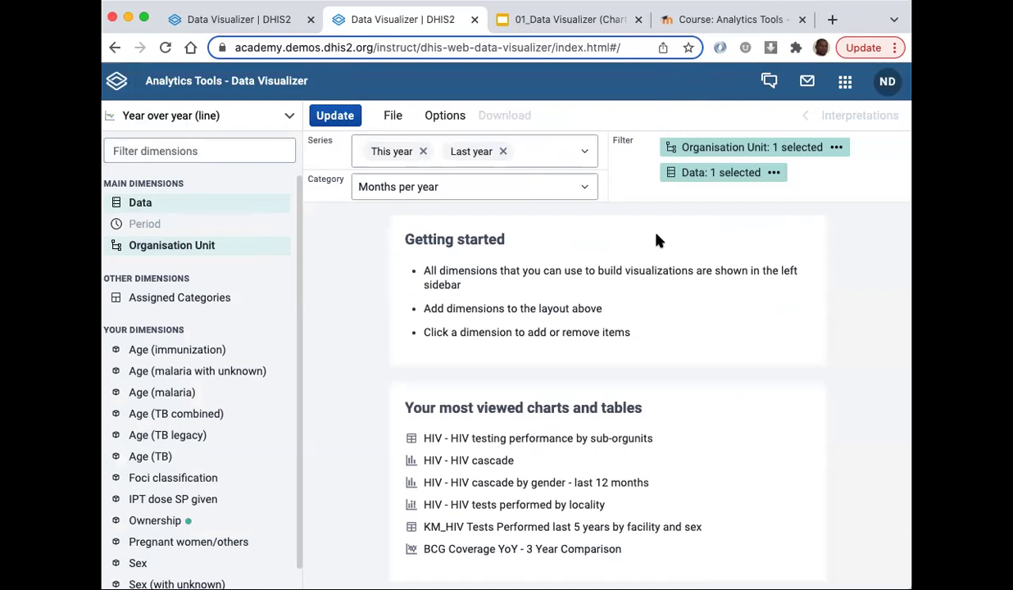
{"action": "left_click", "coordinate": [162, 250]}
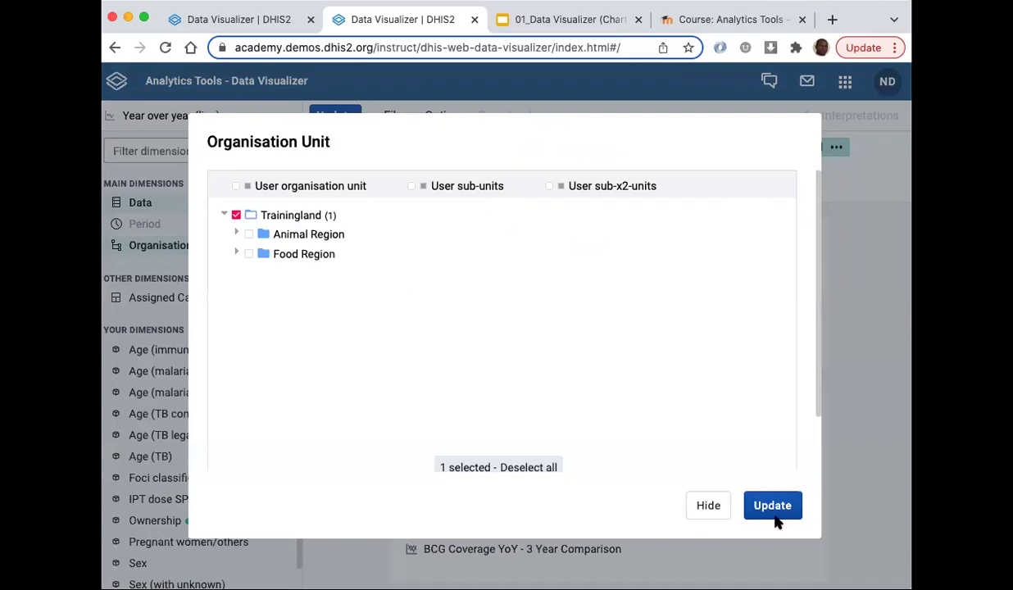
{"action": "left_click", "coordinate": [774, 515]}
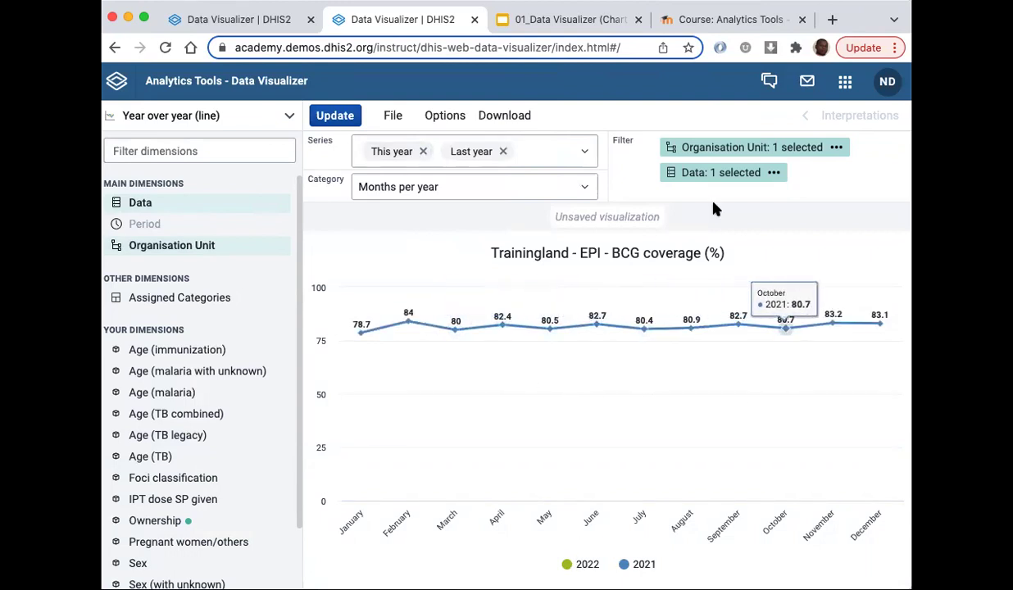
- Replace the relative years in the year-over-year chart's series with 2021, 2020, 2019 and 2018, and update the chart
{"action": "left_click", "coordinate": [424, 152]}
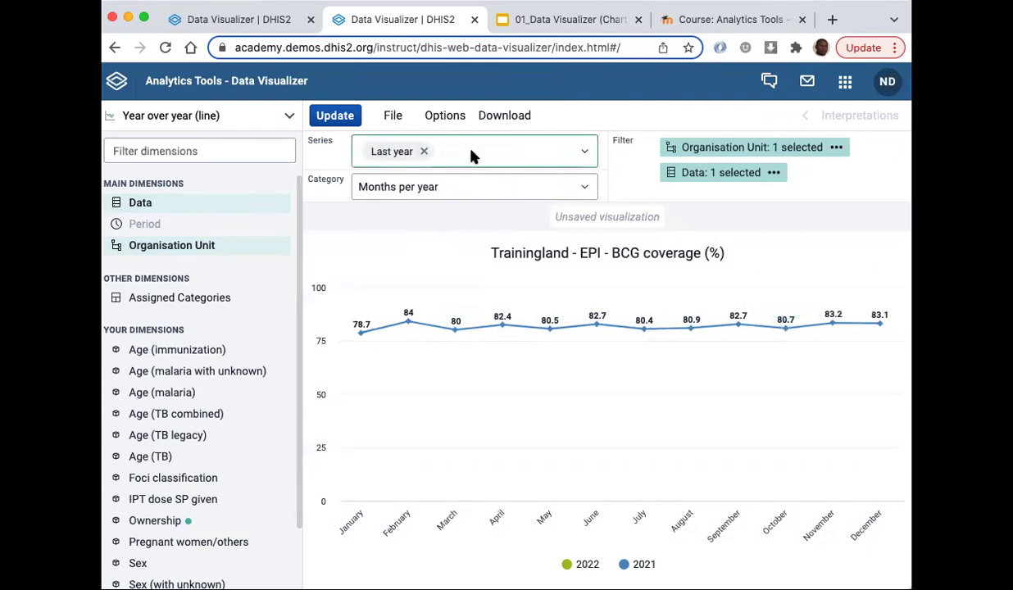
{"action": "left_click", "coordinate": [423, 152]}
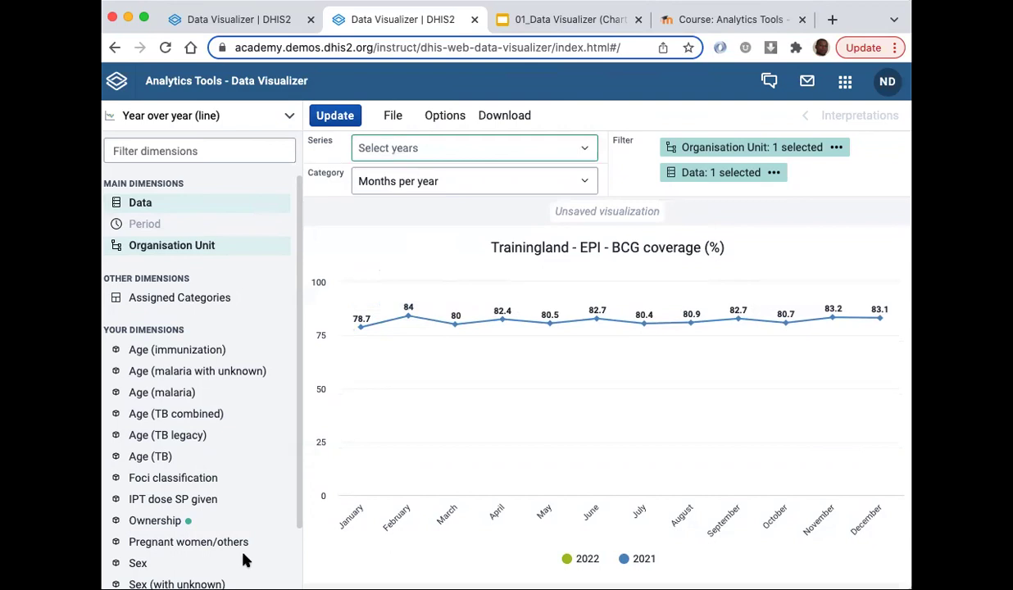
{"action": "left_click", "coordinate": [580, 150]}
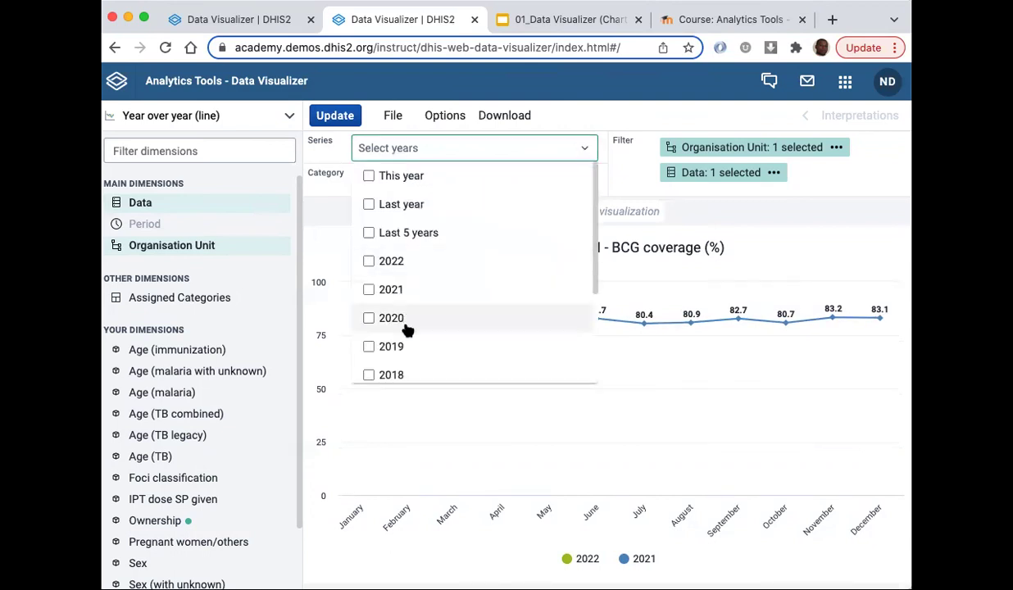
{"action": "scroll", "coordinate": [373, 326], "scroll_direction": "down", "scroll_amount": 1}
{"action": "left_click", "coordinate": [368, 289]}
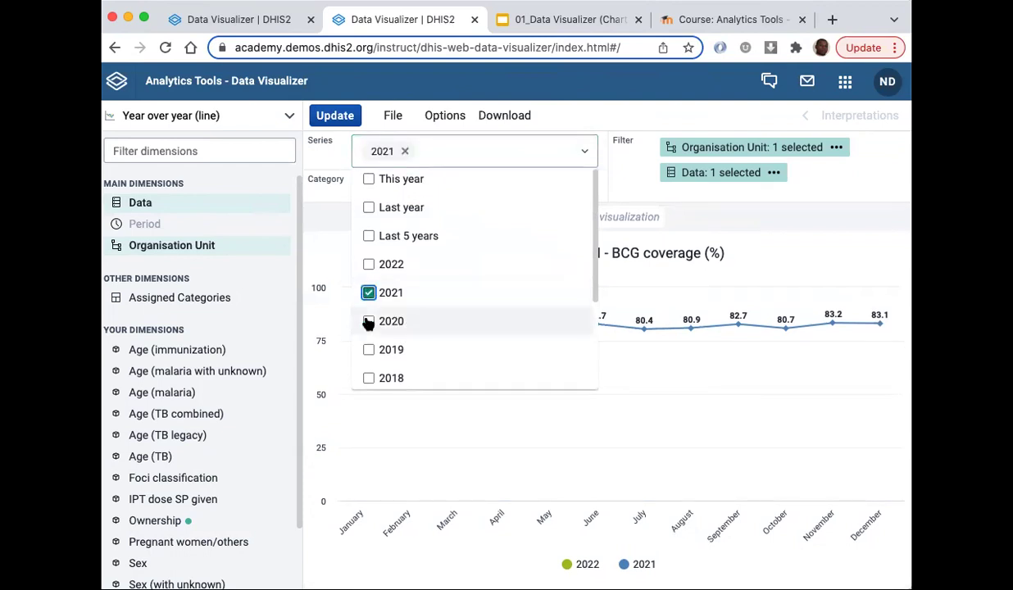
{"action": "left_click", "coordinate": [369, 322]}
{"action": "left_click", "coordinate": [369, 349]}
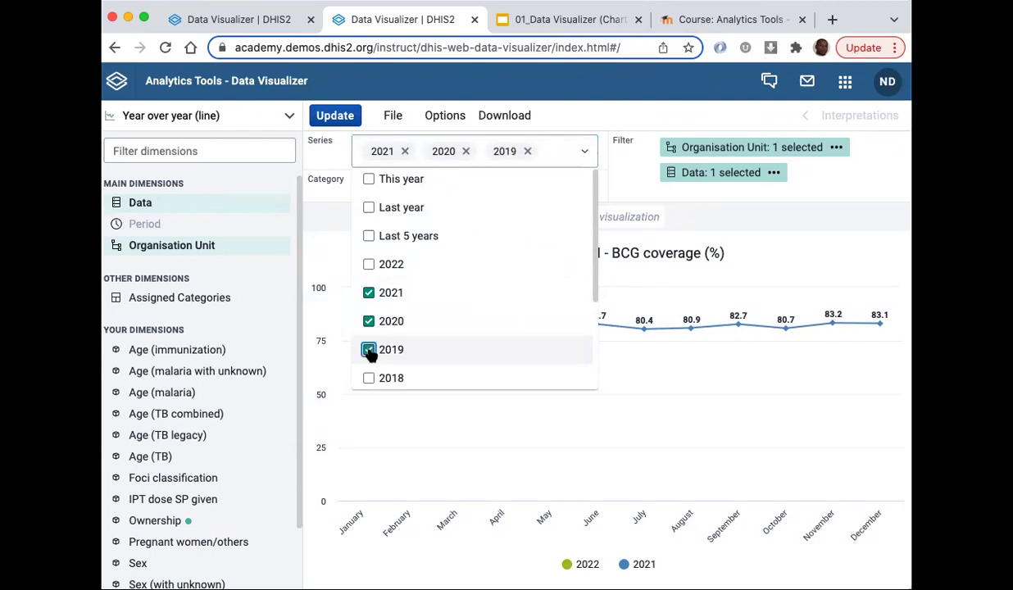
{"action": "scroll", "coordinate": [370, 352], "scroll_direction": "down", "scroll_amount": 2}
{"action": "left_click", "coordinate": [369, 307]}
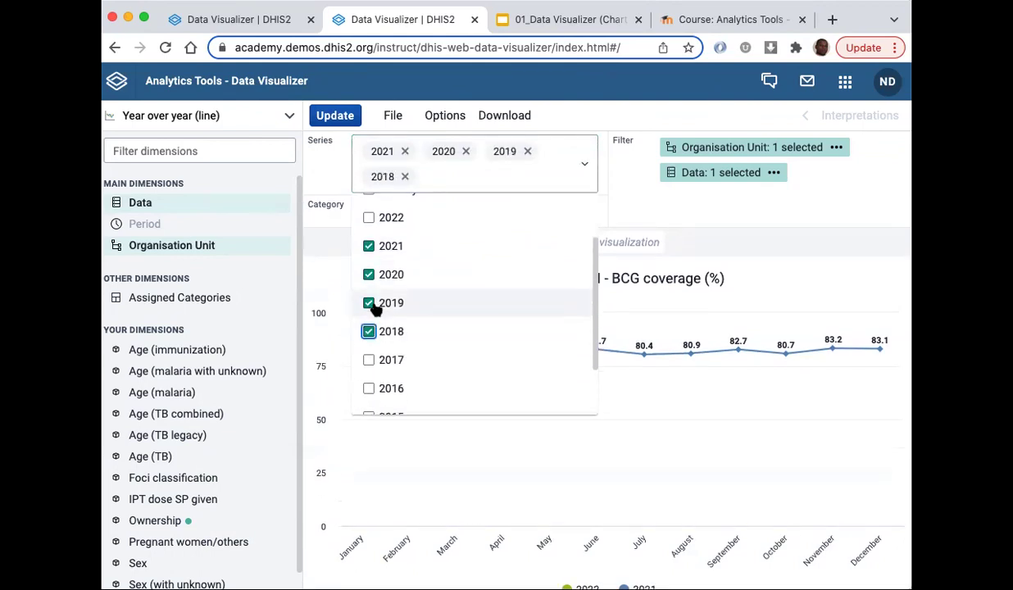
{"action": "left_click", "coordinate": [723, 222]}
{"action": "left_click", "coordinate": [335, 117]}
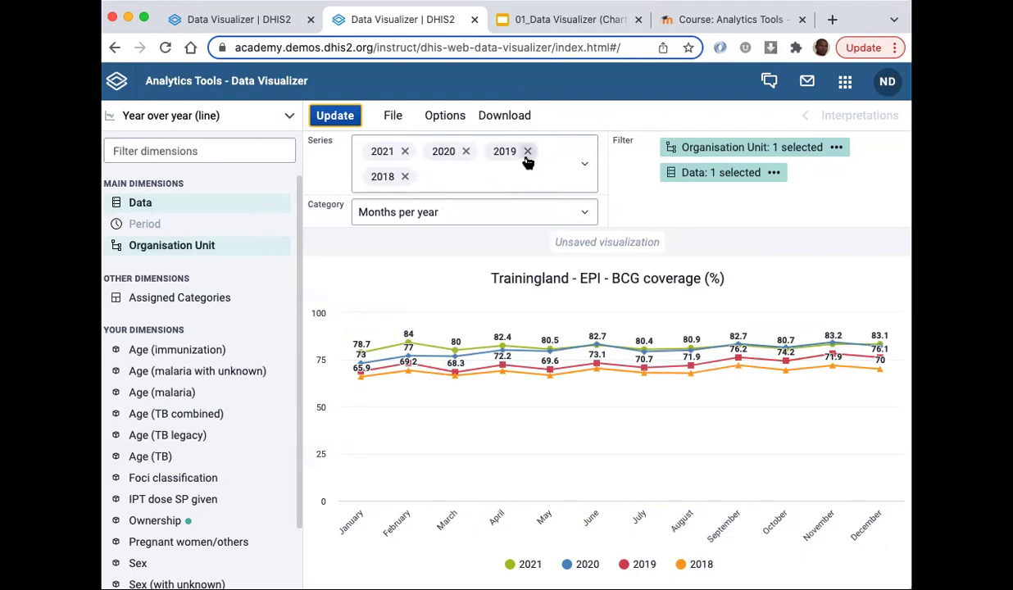
- Remove 2021 from the chart's series and update the chart
{"action": "left_click", "coordinate": [405, 152]}
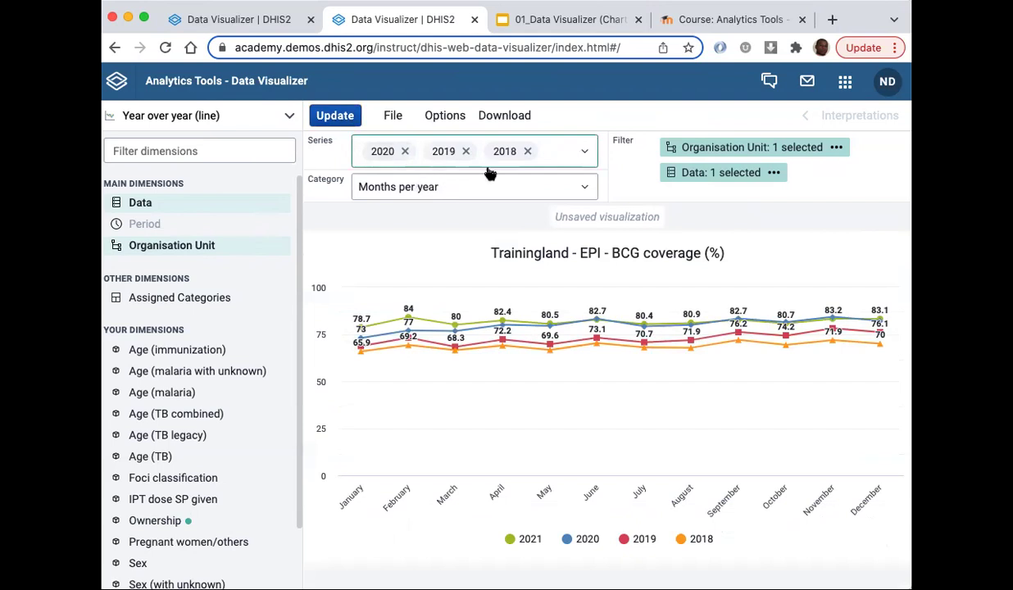
{"action": "left_click", "coordinate": [340, 124]}
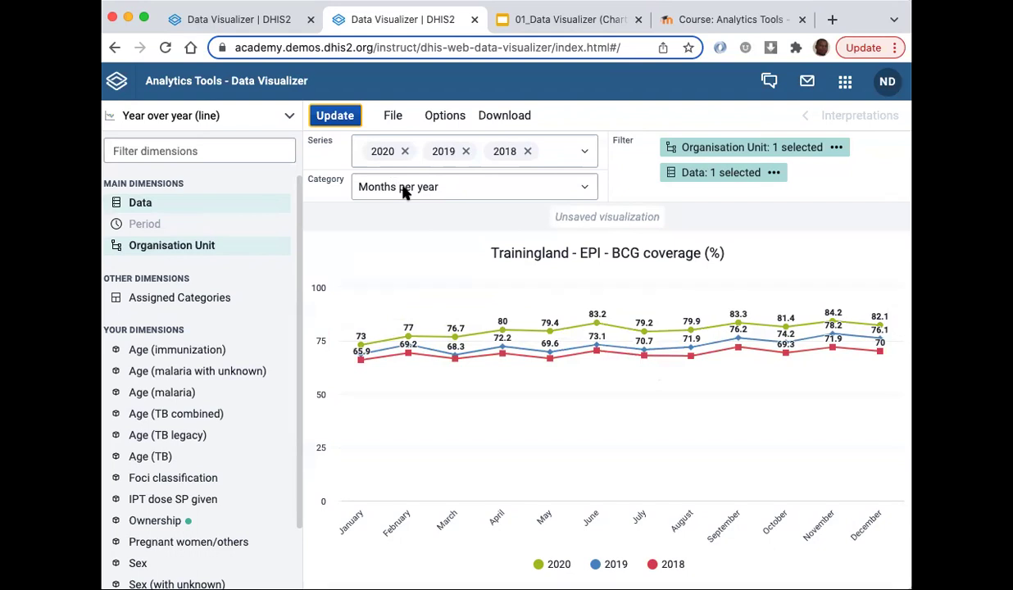
- Set the chart's category to Quarters per year and update the chart
{"action": "left_click", "coordinate": [586, 189]}
{"action": "scroll", "coordinate": [385, 387], "scroll_direction": "down", "scroll_amount": 3}
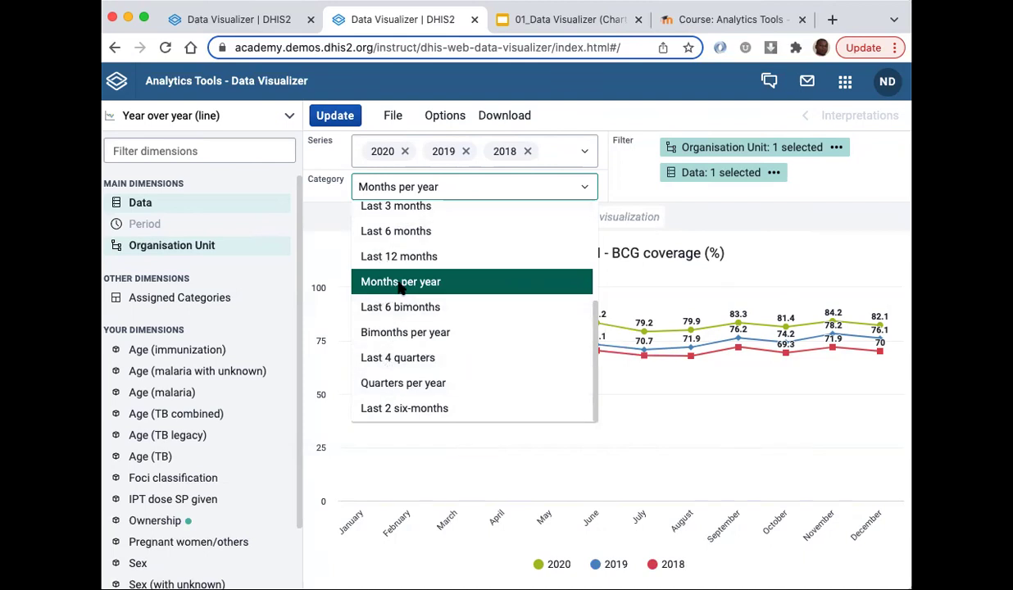
{"action": "left_click", "coordinate": [382, 384]}
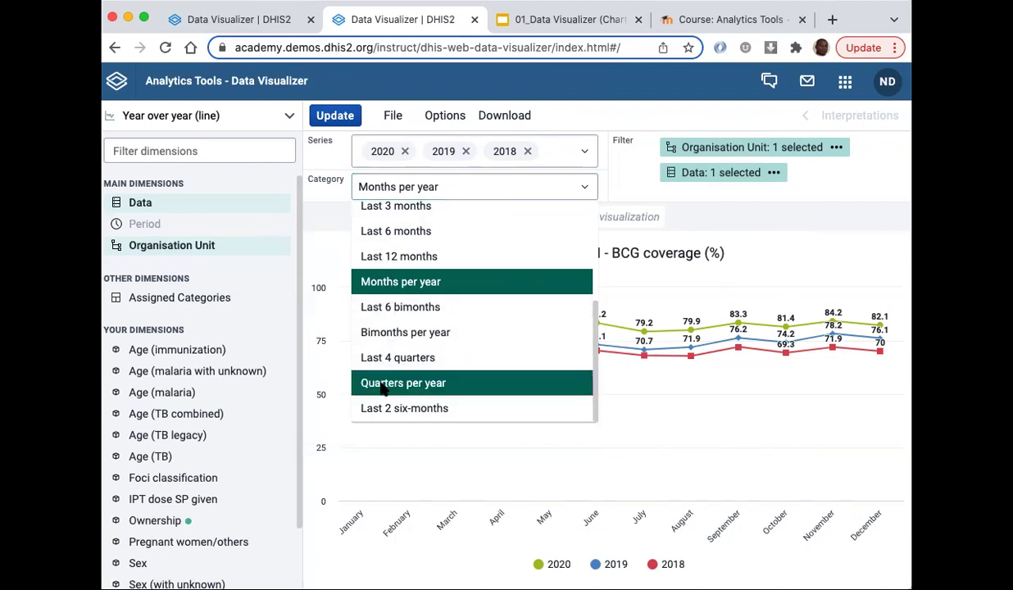
{"action": "left_click", "coordinate": [319, 120]}
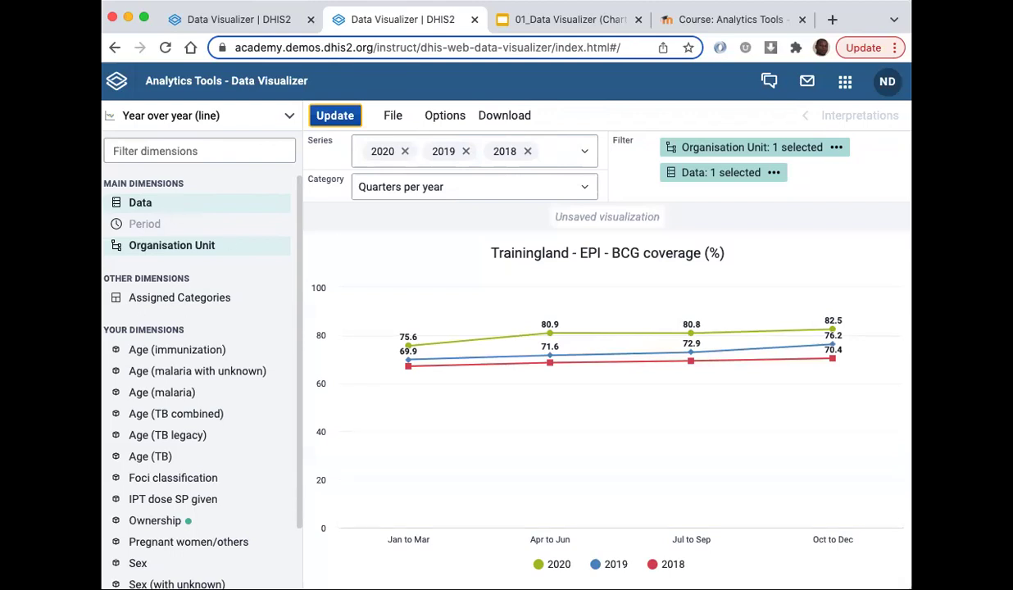
- Set the chart's category back to Months per year and update the chart
{"action": "left_click", "coordinate": [484, 190]}
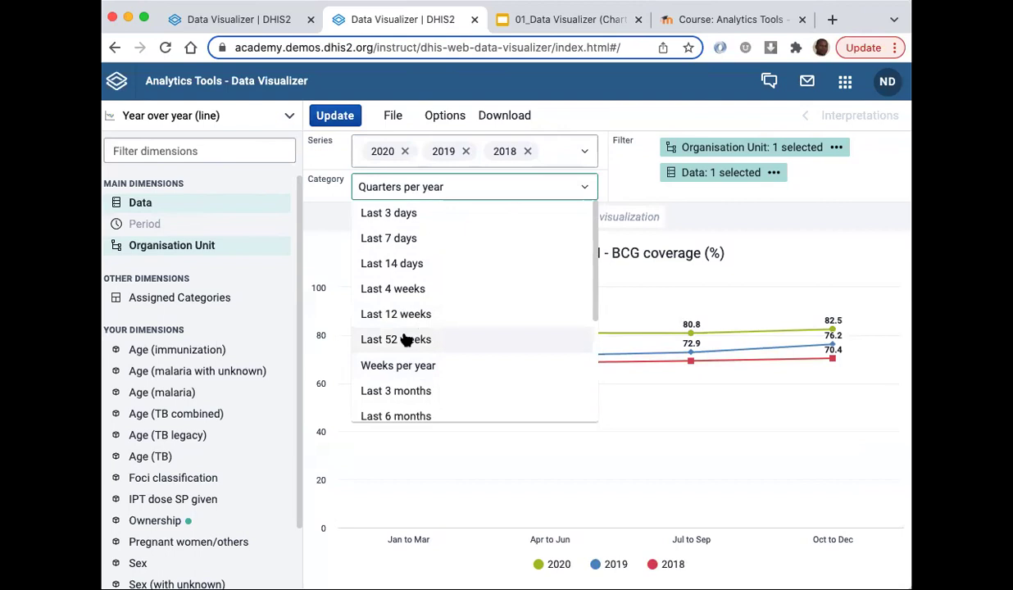
{"action": "scroll", "coordinate": [415, 358], "scroll_direction": "down", "scroll_amount": 2}
{"action": "scroll", "coordinate": [414, 358], "scroll_direction": "down", "scroll_amount": 2}
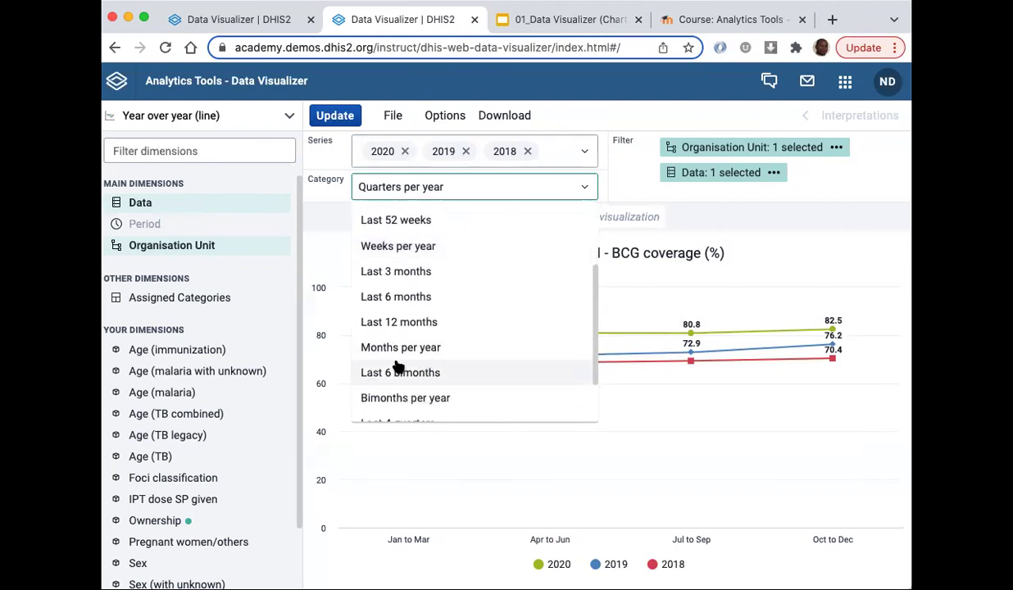
{"action": "left_click", "coordinate": [389, 349]}
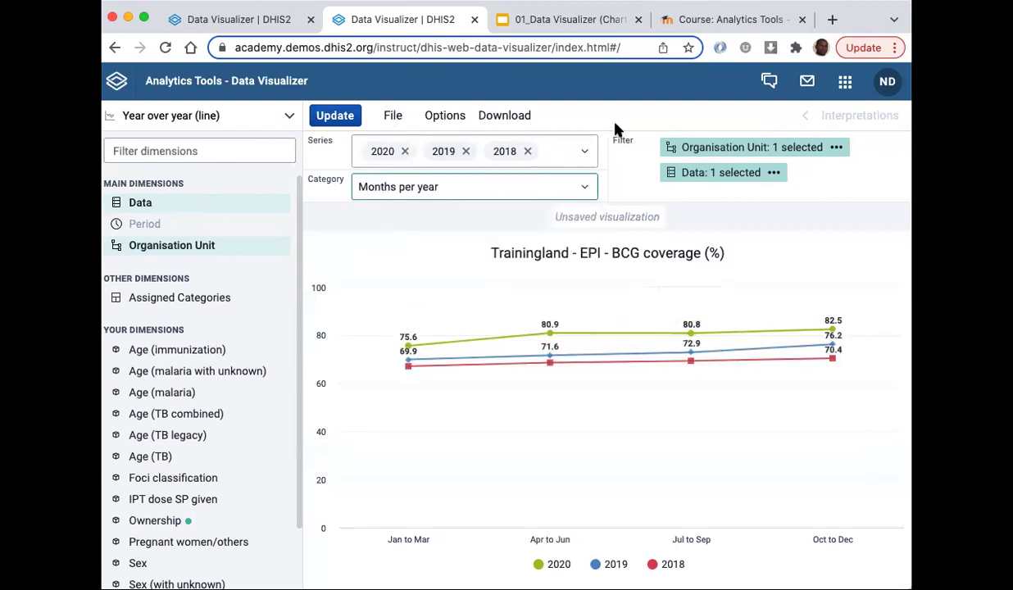
{"action": "left_click", "coordinate": [332, 117]}
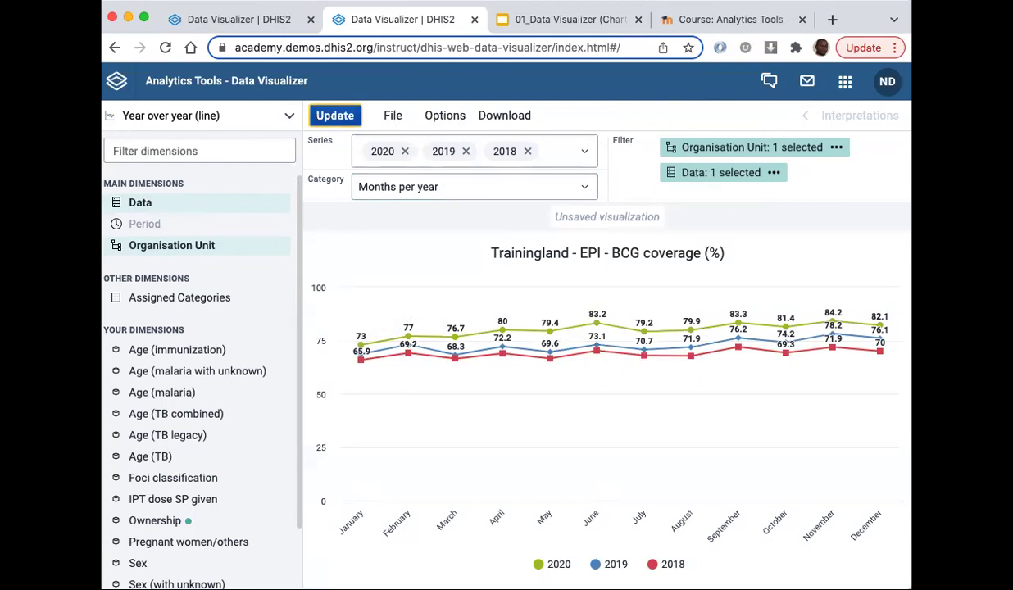
- Add EPI - MR 1 coverage (%) to the chart's data, finding it by searching for "MR 1", and update the chart
{"action": "left_click", "coordinate": [678, 173]}
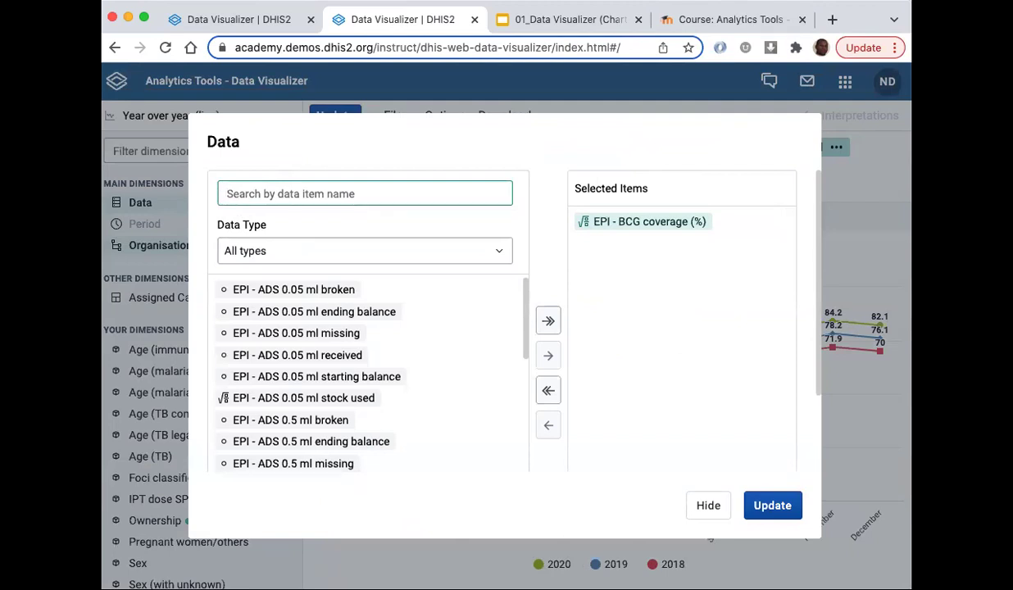
{"action": "type", "text": "MR 1"}
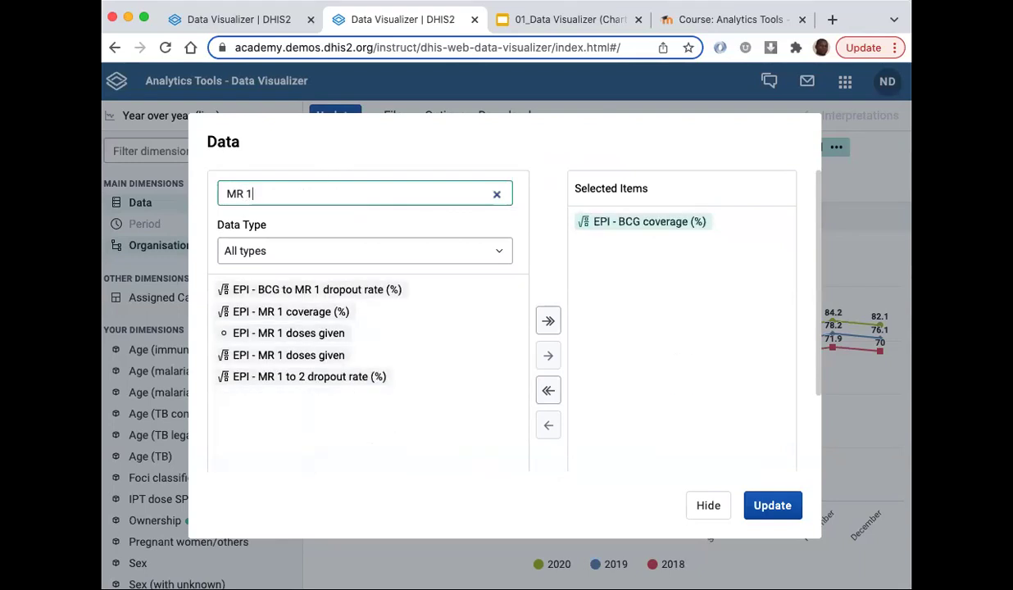
{"action": "left_click", "coordinate": [247, 312]}
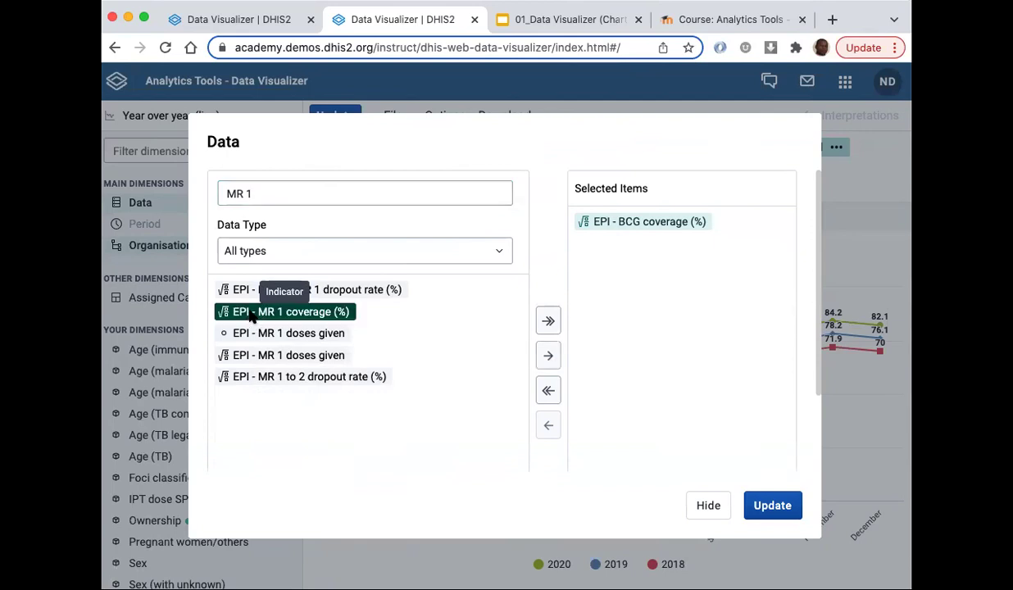
{"action": "double_click", "coordinate": [250, 315]}
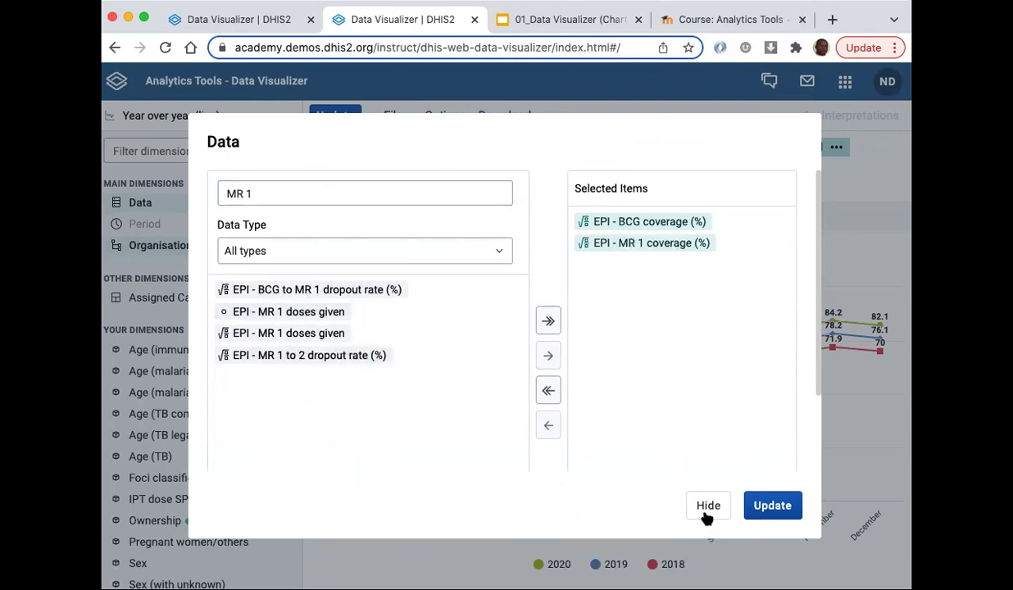
{"action": "left_click", "coordinate": [747, 503]}
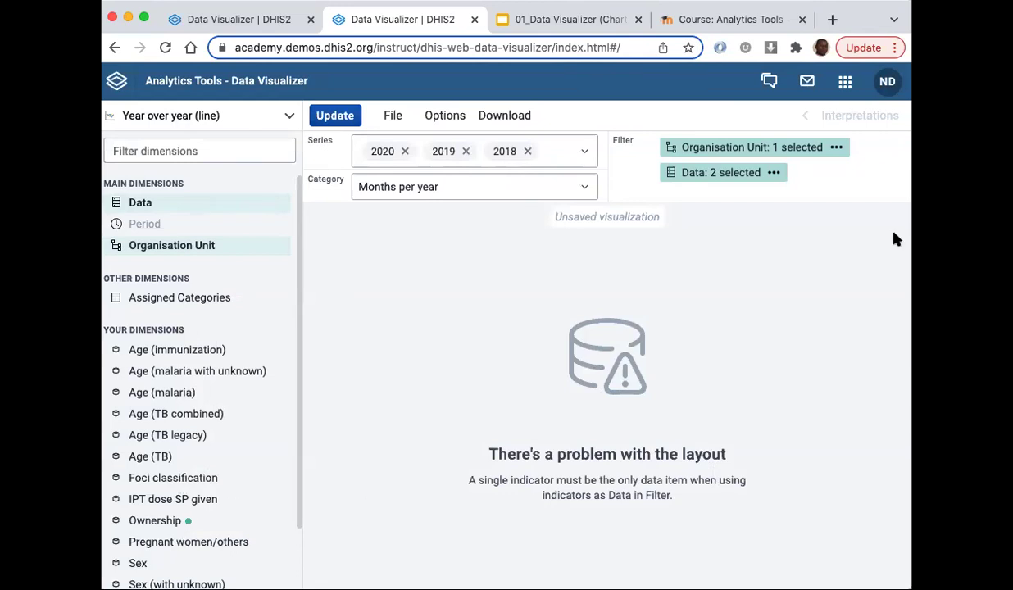
- Try to move the Data dimension into the category, and remove EPI - MR 1 coverage (%) from the chart's data
{"action": "left_click_drag", "start_coordinate": [737, 173], "coordinate": [493, 181]}
{"action": "left_click", "coordinate": [740, 174]}
{"action": "double_click", "coordinate": [631, 242]}
{"action": "left_click", "coordinate": [775, 513]}
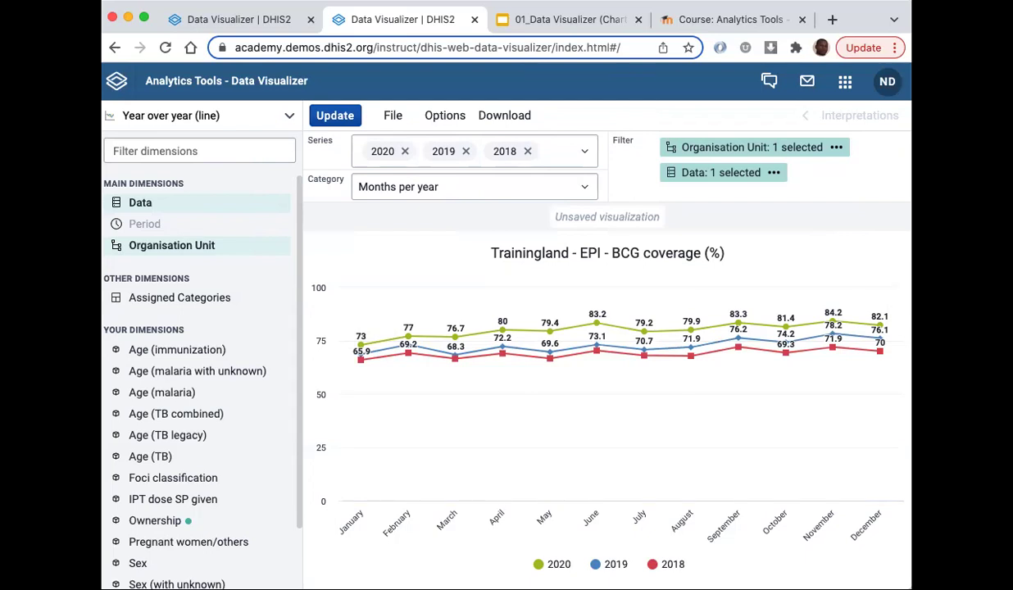
- Open the saved visualization RMNCAH - Institutional Delivery by Locality - Last 12 Months, filtering the saved list by "institu"
{"action": "left_click", "coordinate": [394, 116]}
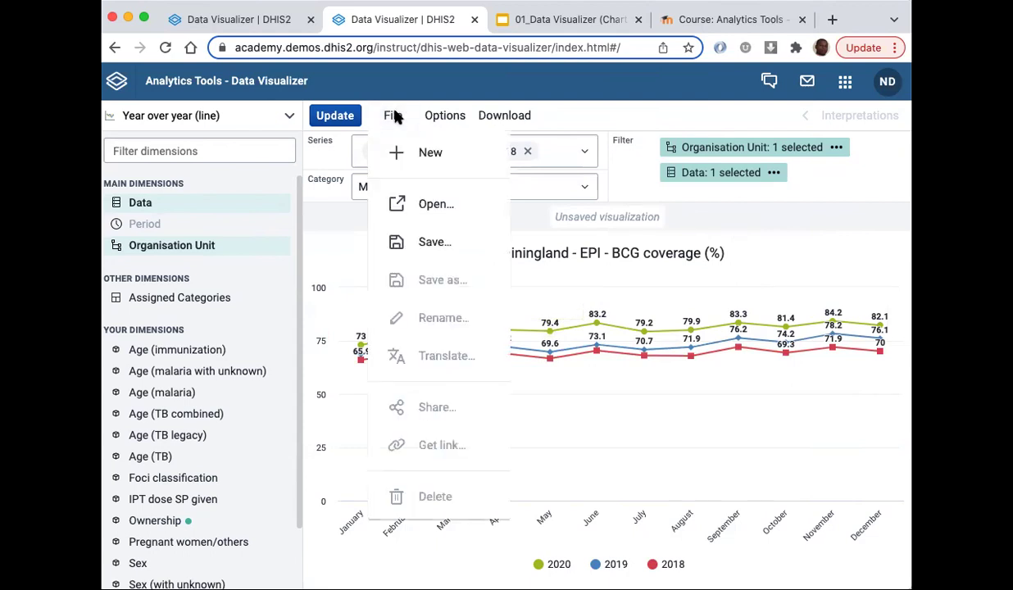
{"action": "left_click", "coordinate": [432, 205]}
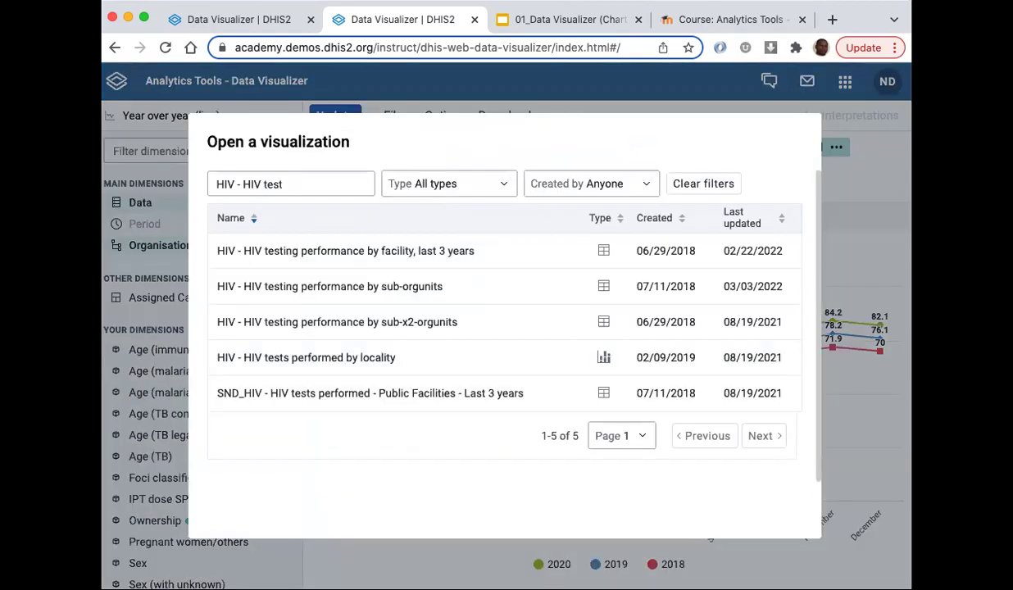
{"action": "triple_click", "coordinate": [305, 185]}
{"action": "key", "text": "BackSpace"}
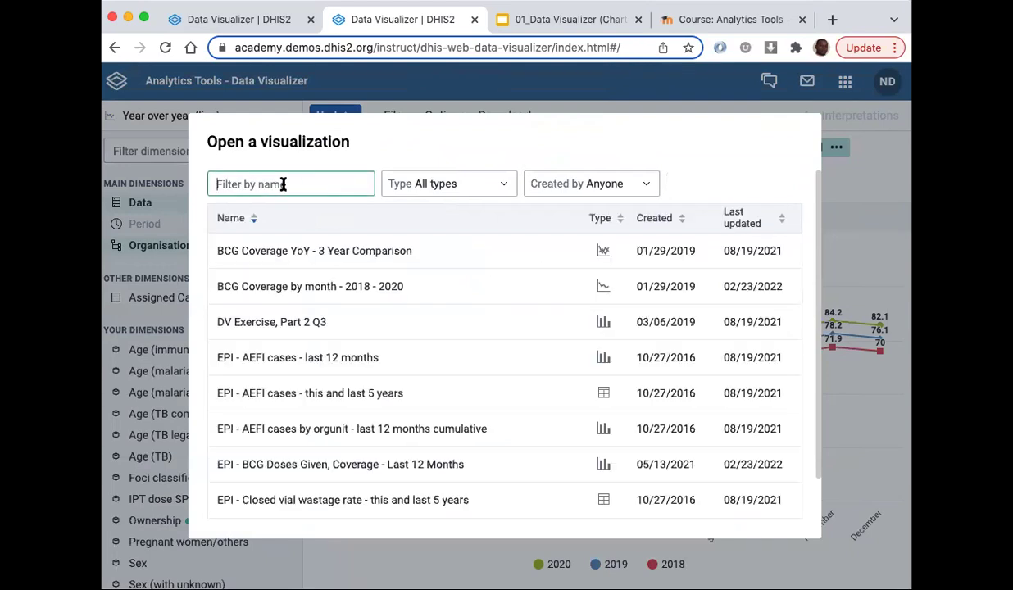
{"action": "type", "text": "institu"}
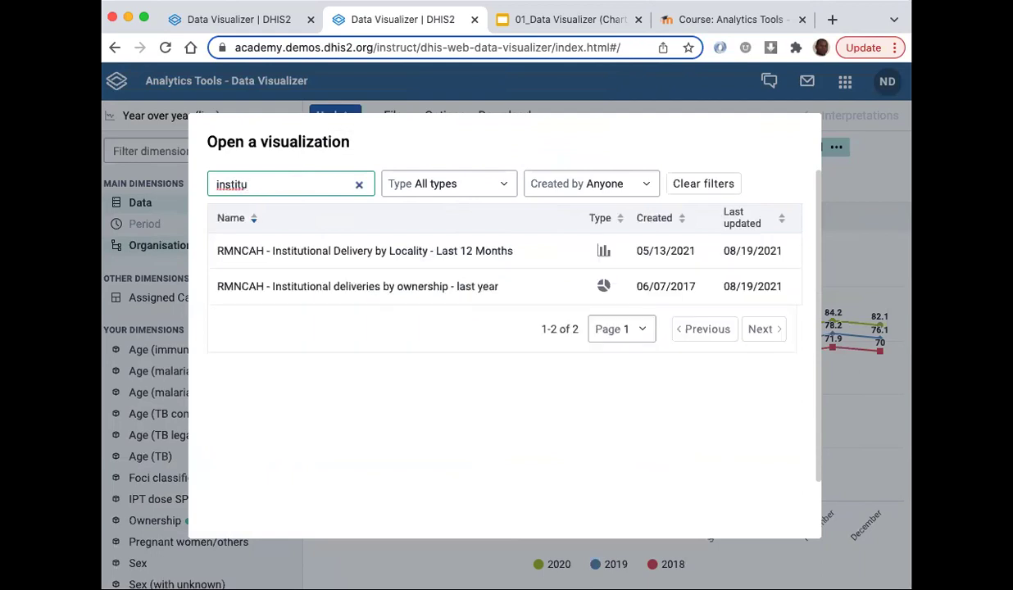
{"action": "left_click", "coordinate": [383, 262]}
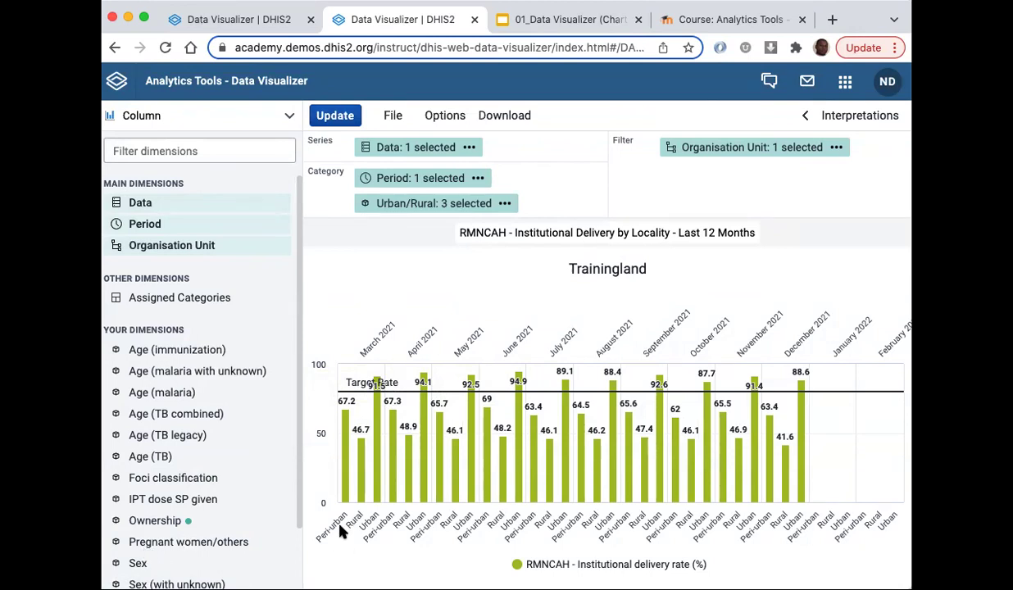
- Examine the institutional delivery chart's type, its Urban/Rural category and the dimensions available for it
{"action": "scroll", "coordinate": [212, 501], "scroll_direction": "down", "scroll_amount": 3}
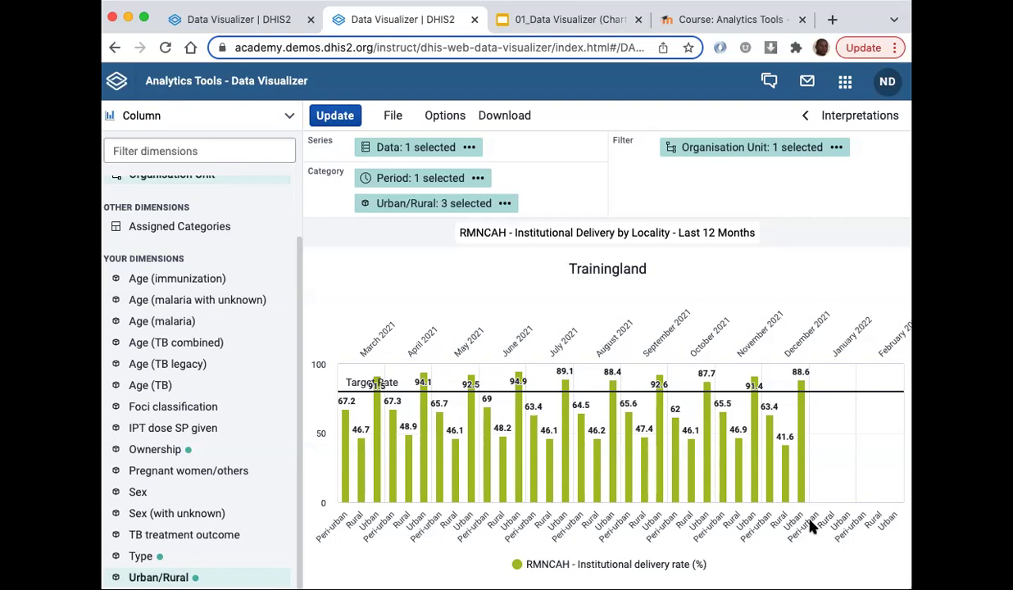
{"action": "mouse_move", "coordinate": [377, 357]}
{"action": "scroll", "coordinate": [174, 172], "scroll_direction": "up", "scroll_amount": 3}
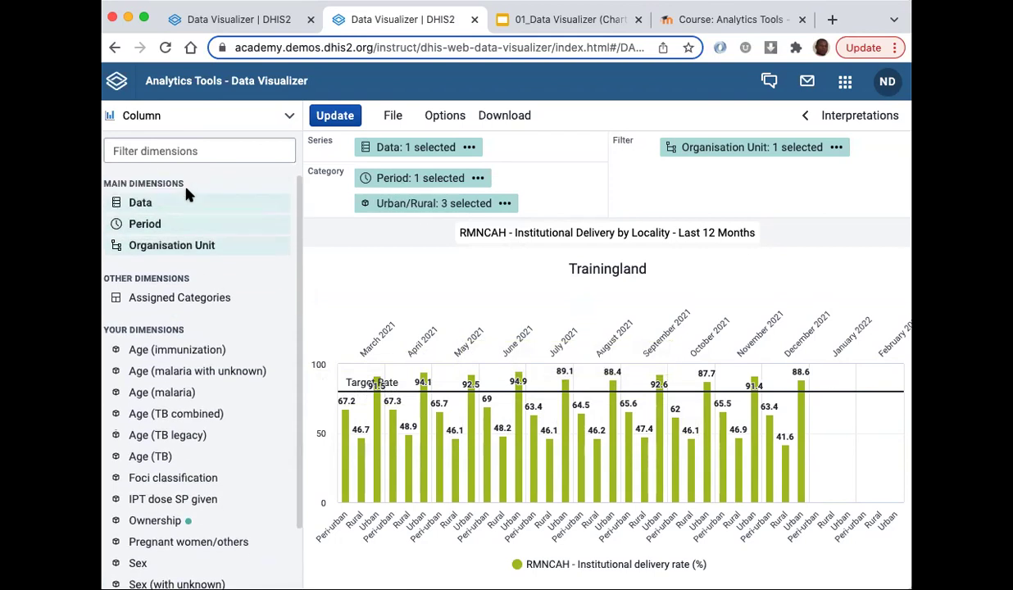
{"action": "left_click", "coordinate": [152, 122]}
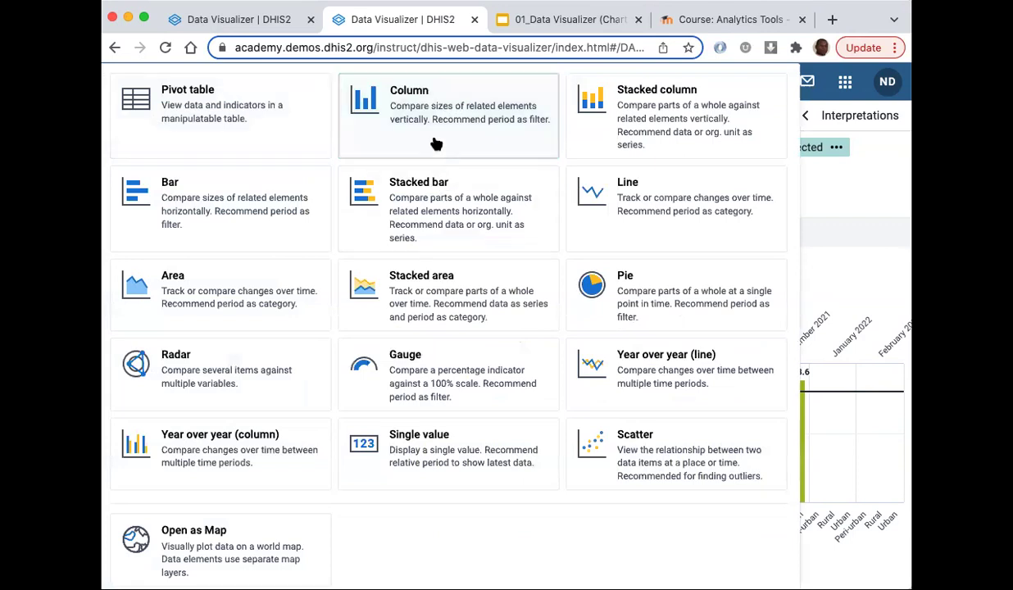
{"action": "left_click", "coordinate": [841, 202]}
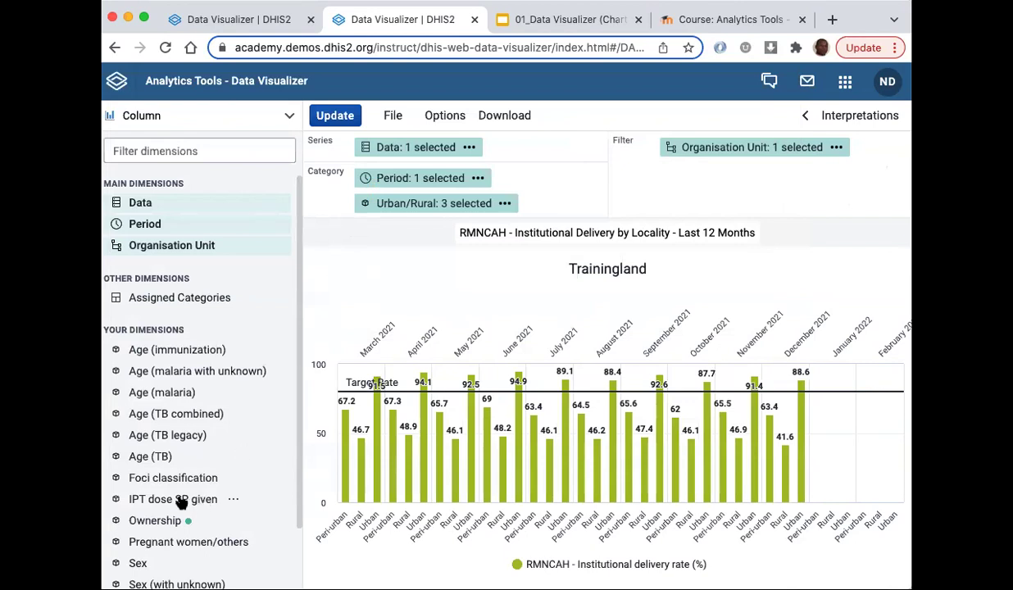
{"action": "scroll", "coordinate": [176, 524], "scroll_direction": "down", "scroll_amount": 2}
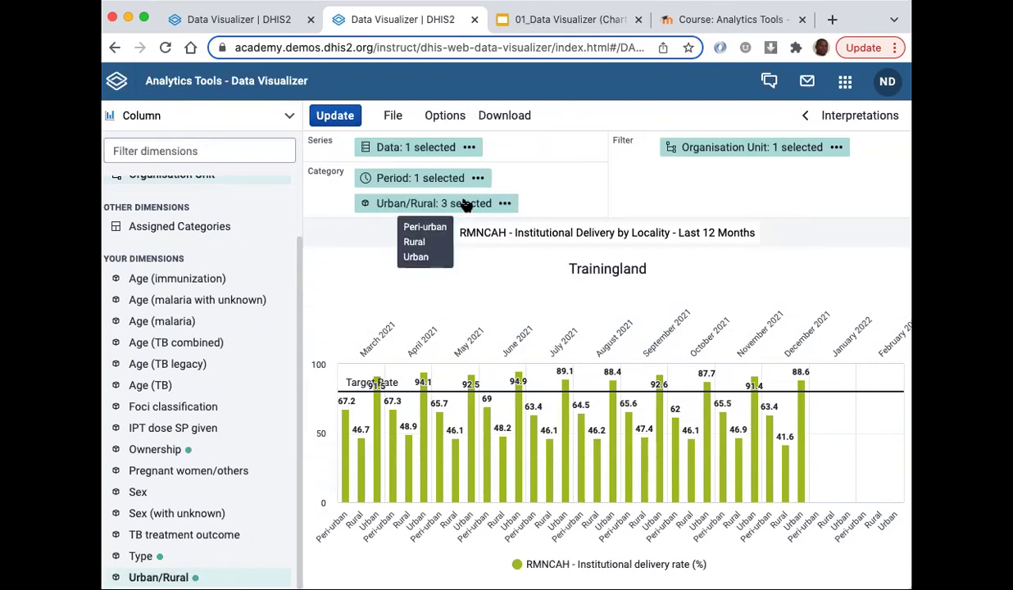
- Start a new visualization and add RMNCAH - Institutional delivery rate (%) to its data, searching for "Ins"
{"action": "left_click", "coordinate": [395, 117]}
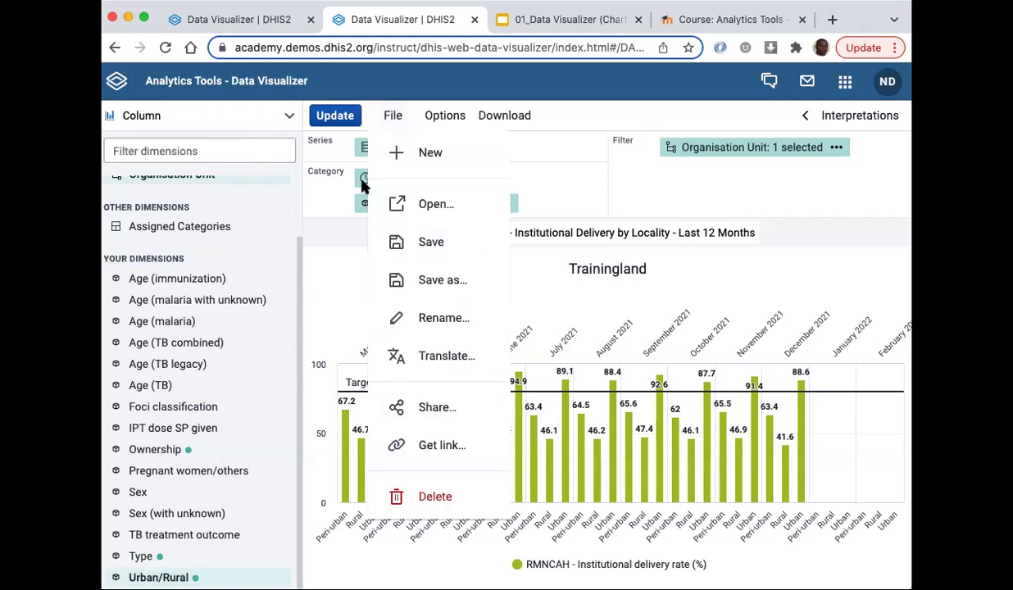
{"action": "left_click", "coordinate": [431, 153]}
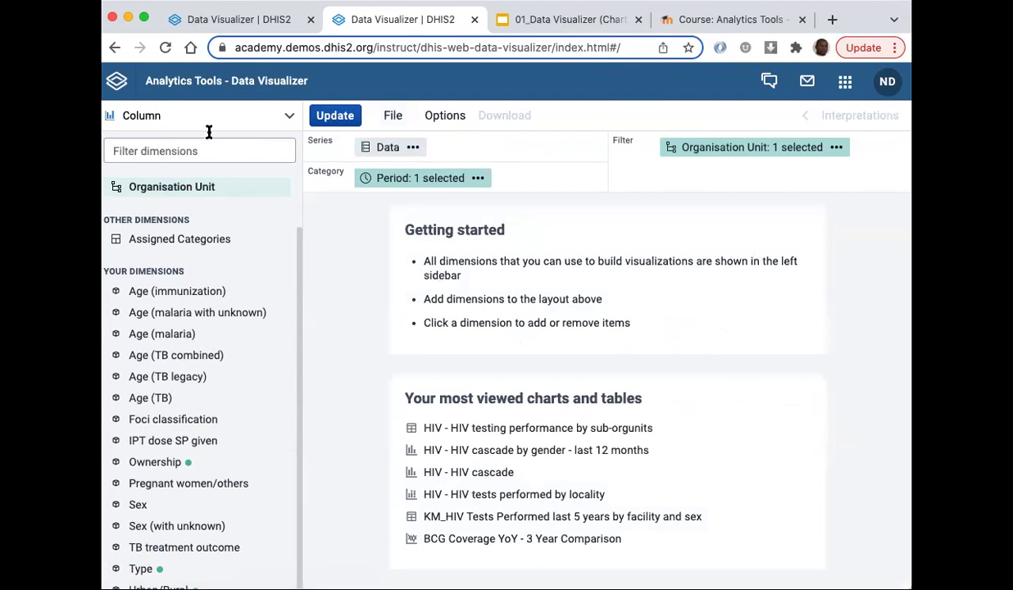
{"action": "left_click", "coordinate": [167, 116]}
{"action": "left_click", "coordinate": [373, 143]}
{"action": "left_click", "coordinate": [141, 205]}
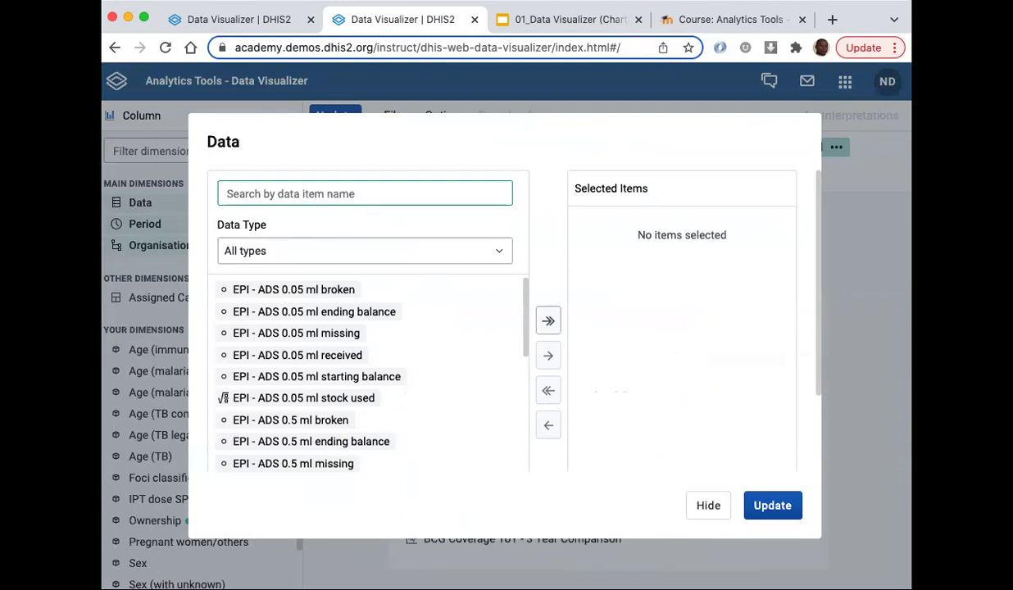
{"action": "type", "text": "Ins"}
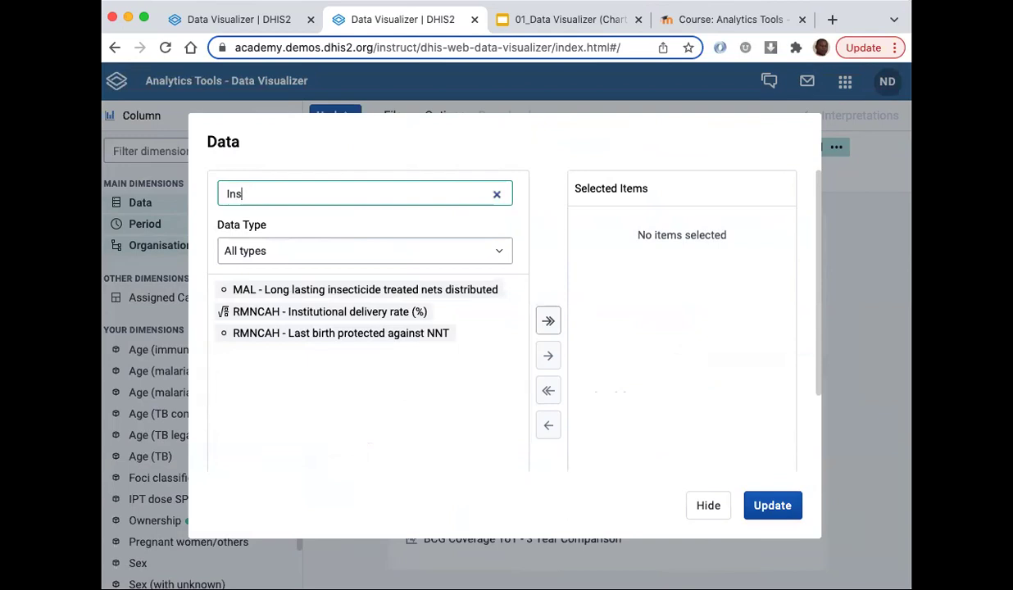
{"action": "double_click", "coordinate": [310, 313]}
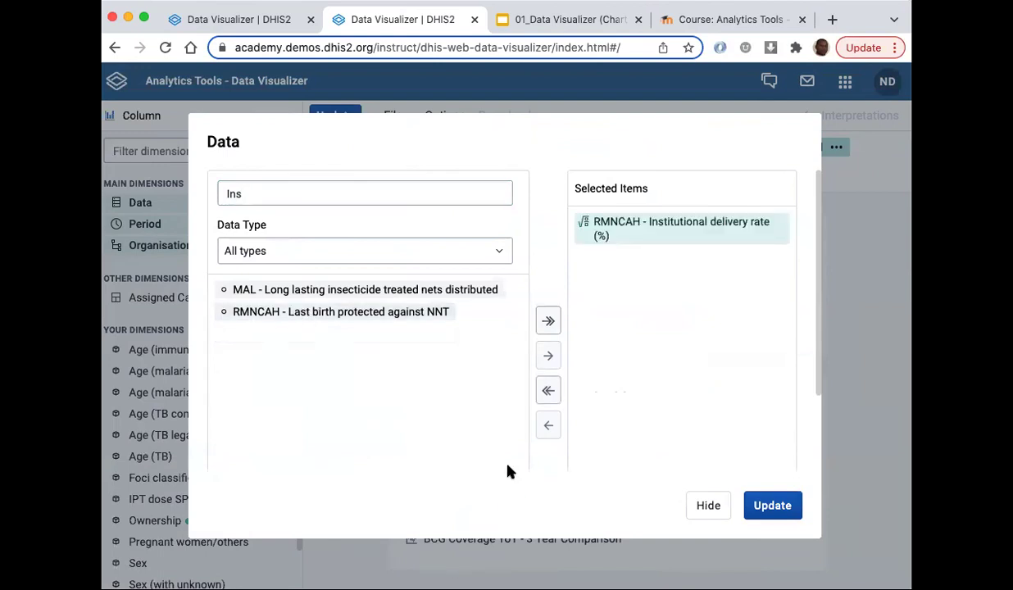
{"action": "left_click", "coordinate": [703, 508]}
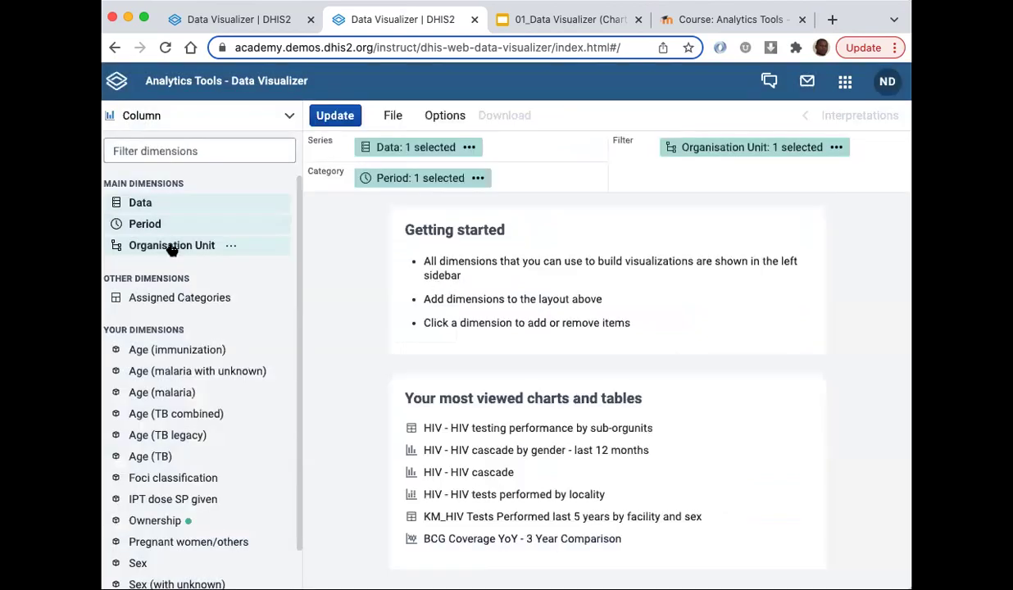
- Replace the Last year period with Last 12 months and update the column chart
{"action": "left_click", "coordinate": [147, 226]}
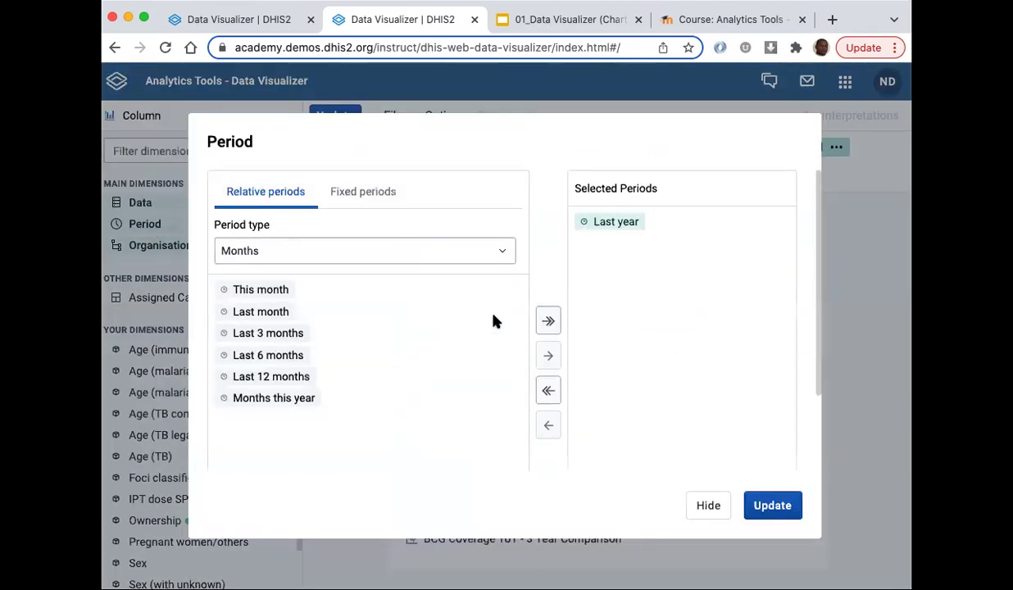
{"action": "left_click", "coordinate": [628, 223]}
{"action": "left_click", "coordinate": [548, 424]}
{"action": "double_click", "coordinate": [274, 378]}
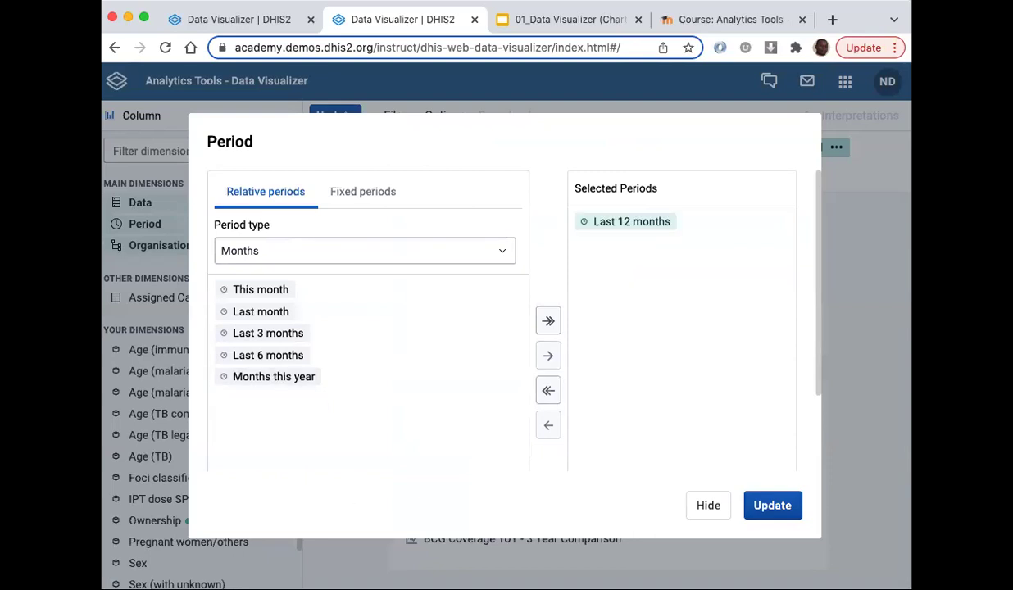
{"action": "left_click", "coordinate": [706, 506]}
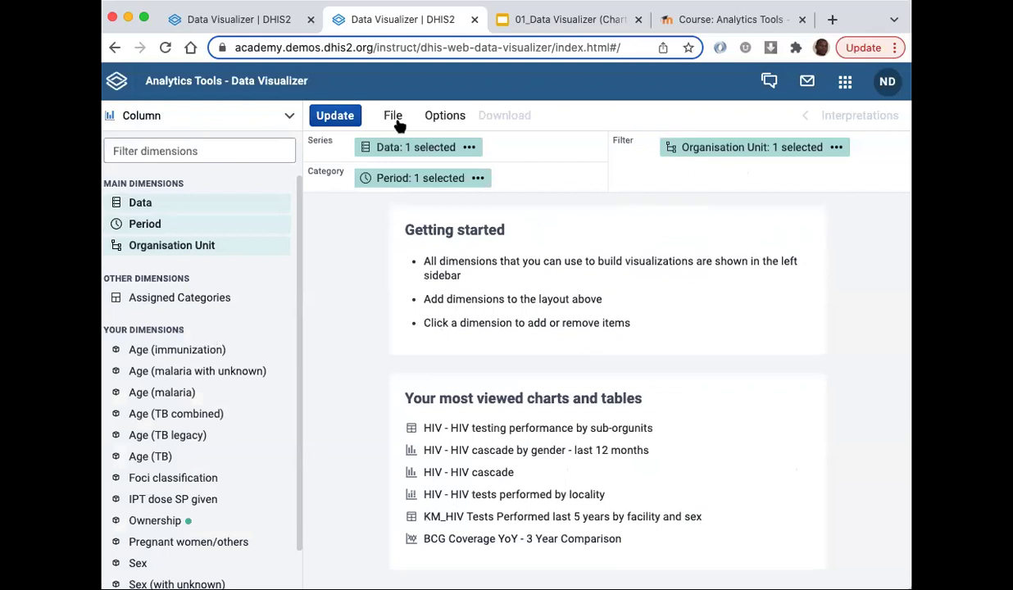
{"action": "left_click", "coordinate": [331, 119]}
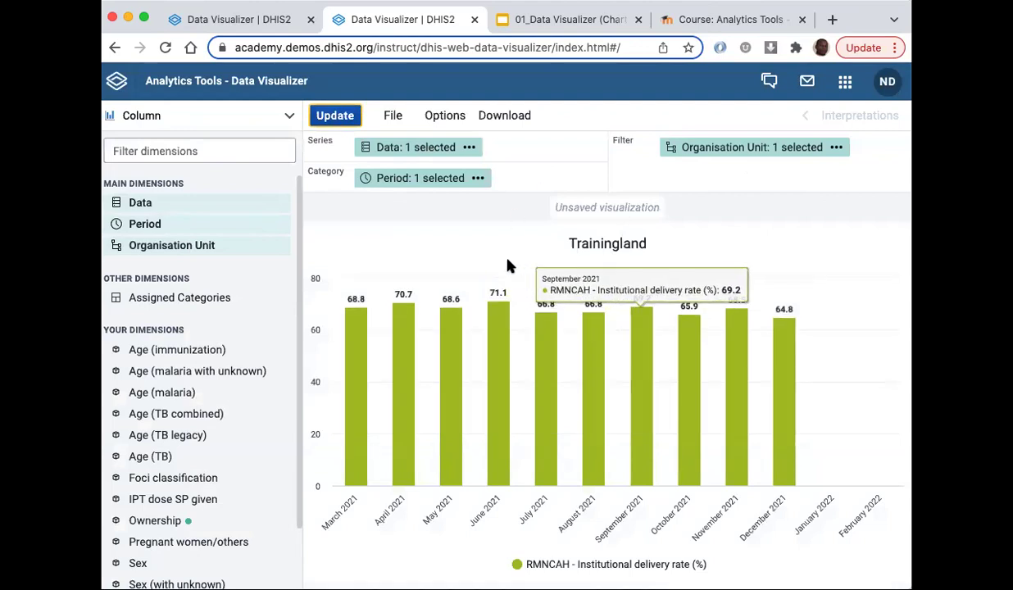
- Swap the layout so that Period is the series and Data is the category, and update the chart
{"action": "mouse_move", "coordinate": [408, 149]}
{"action": "left_mouse_down"}
{"action": "mouse_move", "coordinate": [407, 183]}
{"action": "mouse_move", "coordinate": [409, 137]}
{"action": "left_mouse_up"}
{"action": "left_click", "coordinate": [336, 117]}
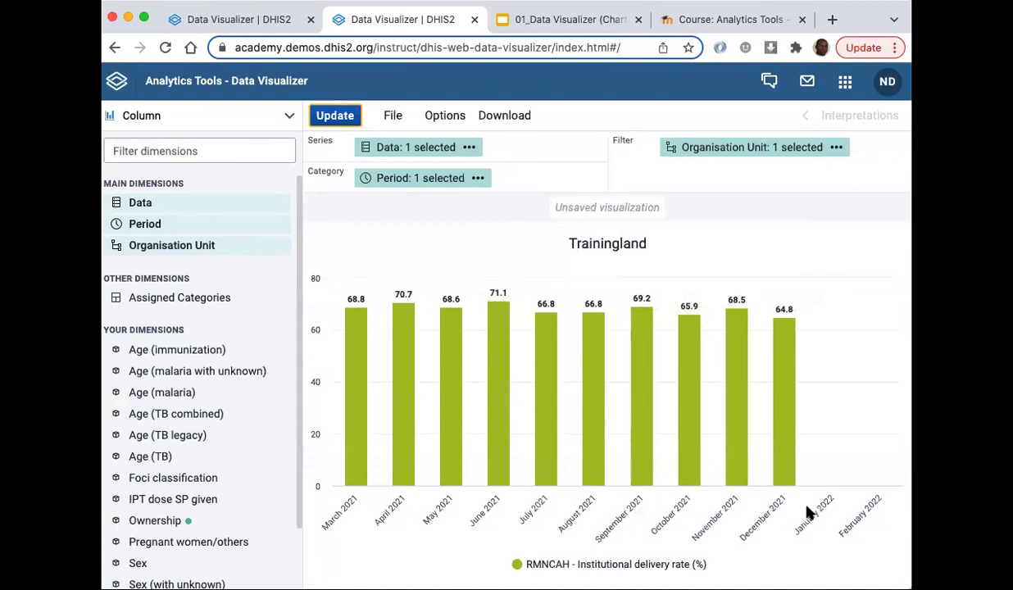
{"action": "left_click_drag", "start_coordinate": [403, 179], "coordinate": [398, 140]}
{"action": "left_click_drag", "start_coordinate": [501, 151], "coordinate": [447, 176]}
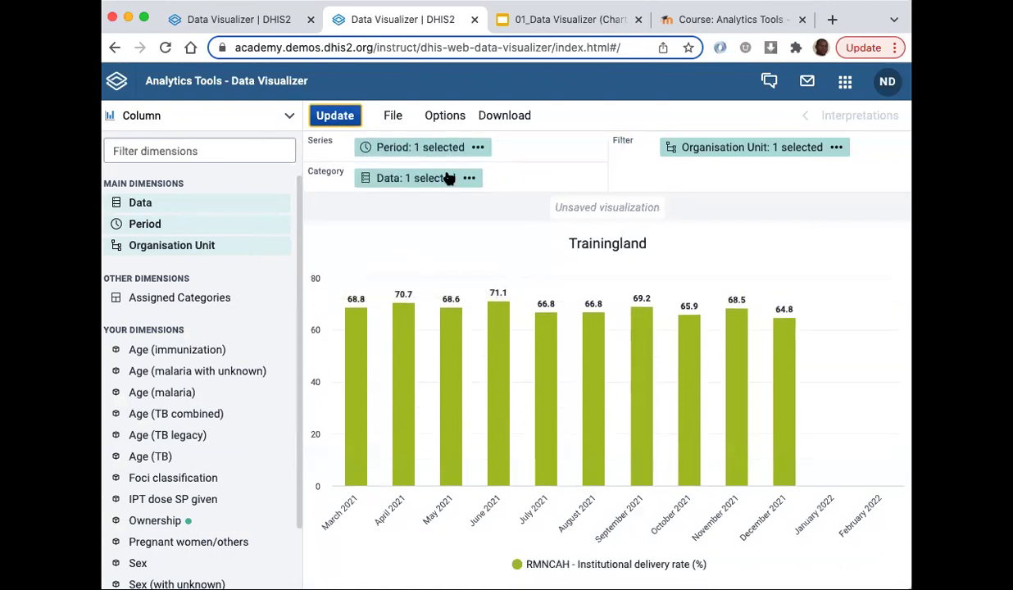
{"action": "left_click", "coordinate": [335, 119]}
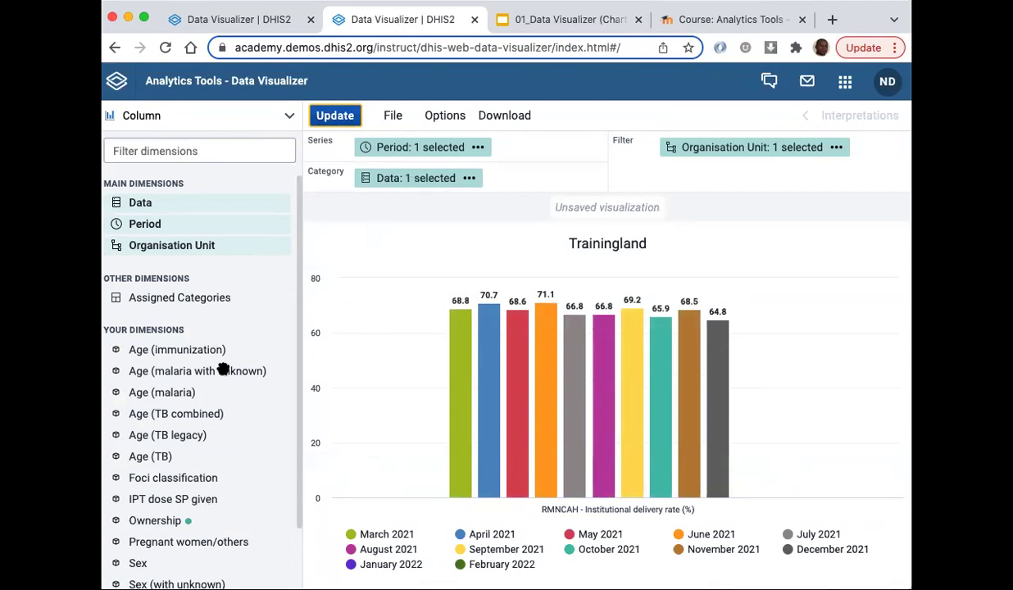
- Add the Urban/Rural dimension to the category with all its items: Peri-urban, Rural and Urban
{"action": "scroll", "coordinate": [194, 518], "scroll_direction": "down", "scroll_amount": 1}
{"action": "scroll", "coordinate": [194, 518], "scroll_direction": "down", "scroll_amount": 2}
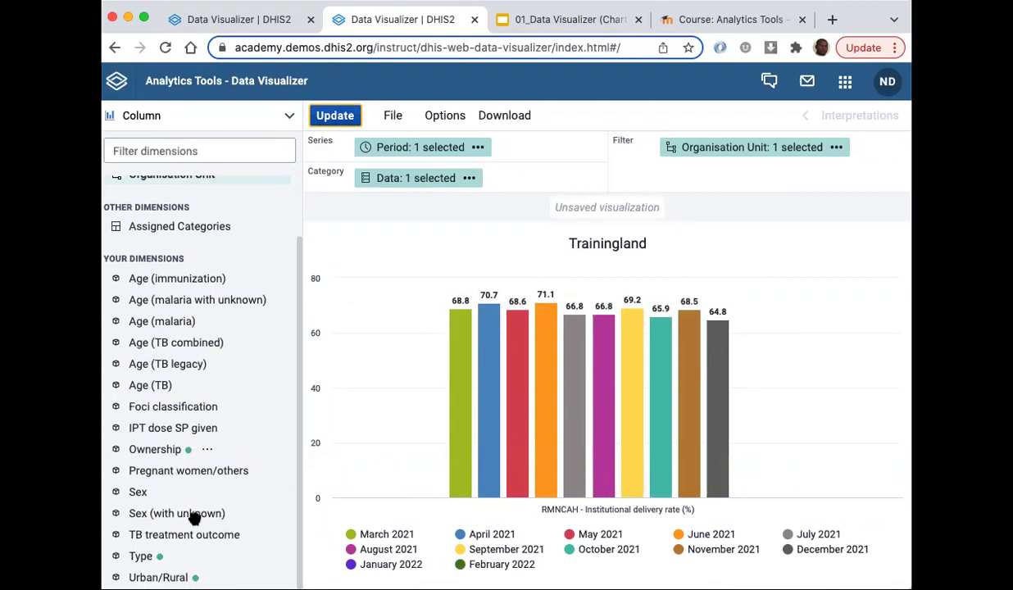
{"action": "left_click", "coordinate": [158, 577]}
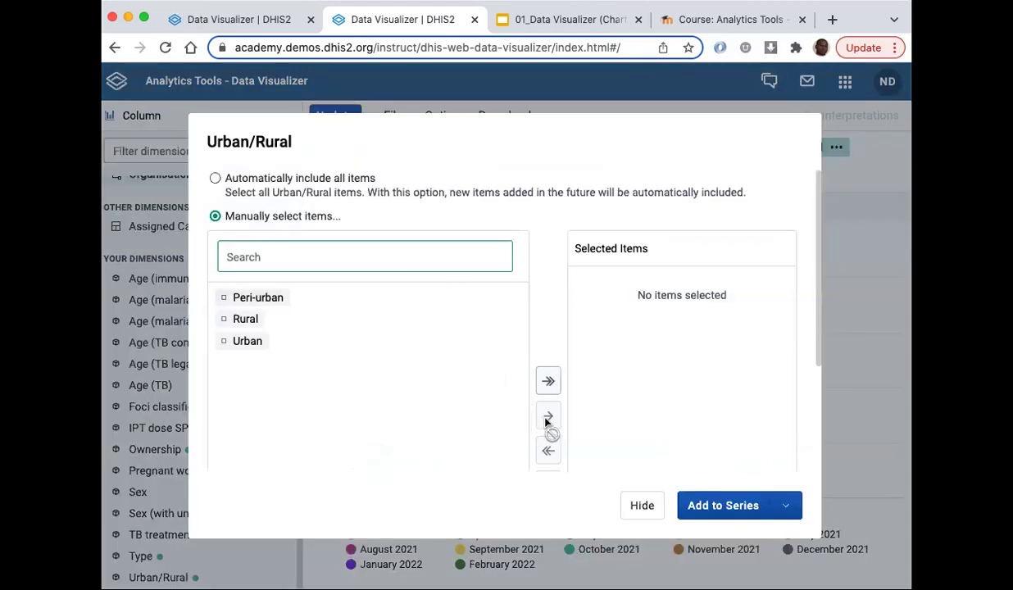
{"action": "left_click", "coordinate": [548, 383]}
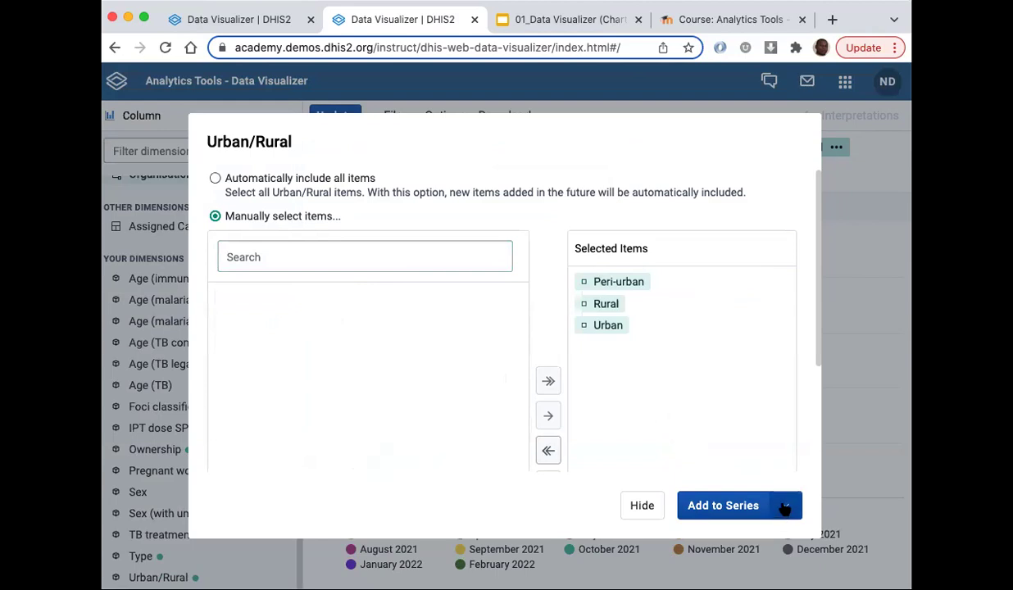
{"action": "left_click", "coordinate": [785, 508]}
{"action": "left_click", "coordinate": [715, 428]}
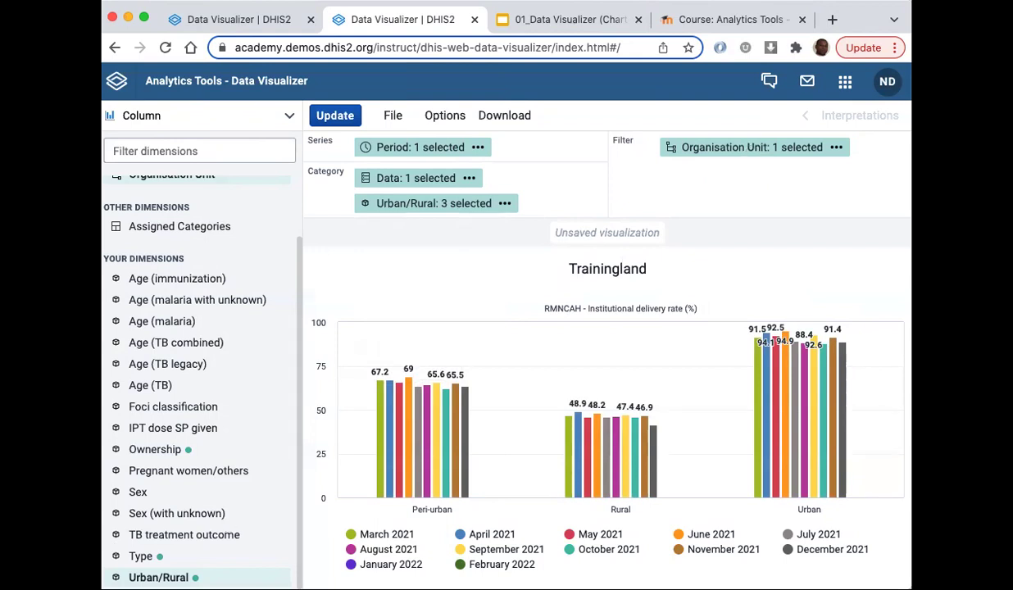
- Move Data back to the series, order the category as Period followed by Urban/Rural, and update the chart
{"action": "left_click_drag", "start_coordinate": [388, 177], "coordinate": [391, 141]}
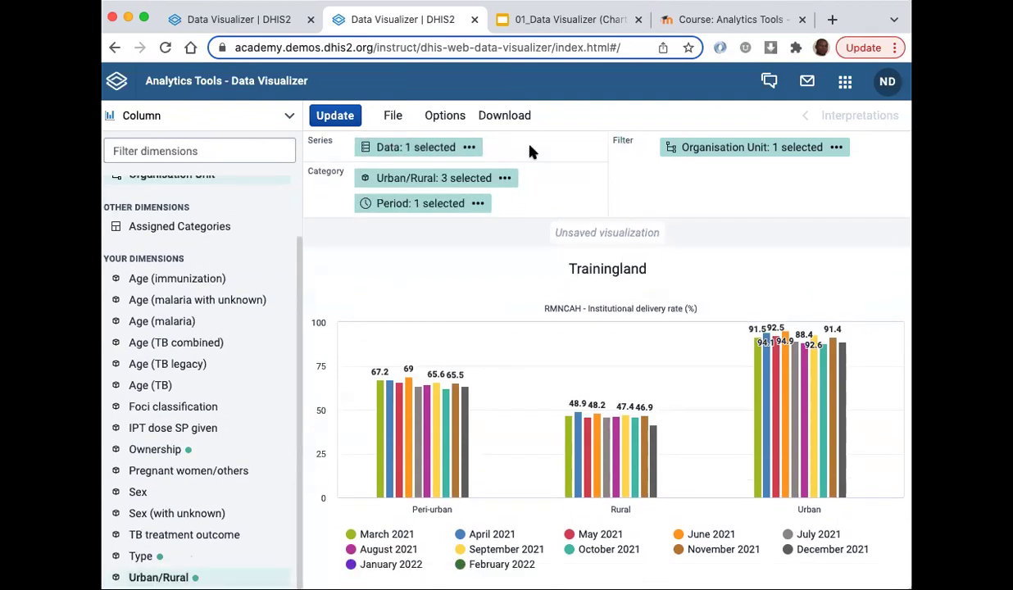
{"action": "left_click_drag", "start_coordinate": [401, 177], "coordinate": [399, 211]}
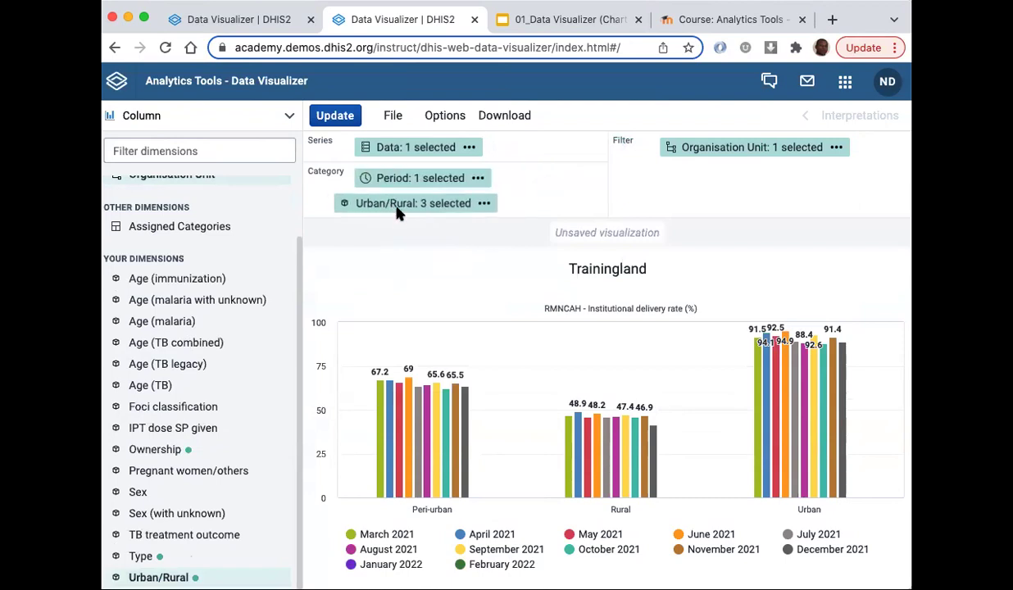
{"action": "left_click", "coordinate": [337, 117]}
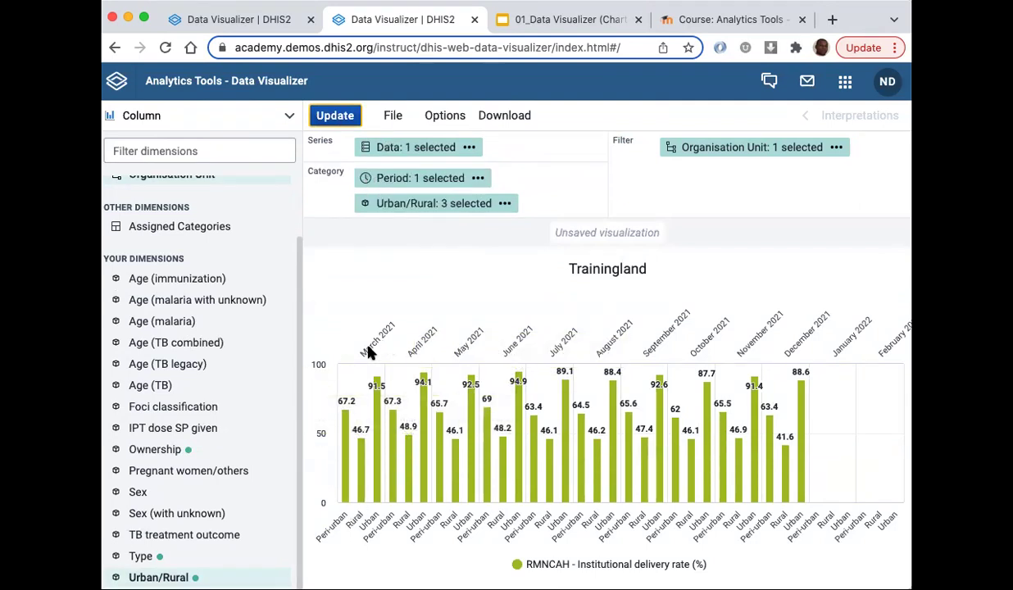
- Try Urban/Rural ahead of Period in the category, and return Period to first place, updating the chart each time
{"action": "left_click_drag", "start_coordinate": [408, 206], "coordinate": [441, 182]}
{"action": "left_click", "coordinate": [334, 115]}
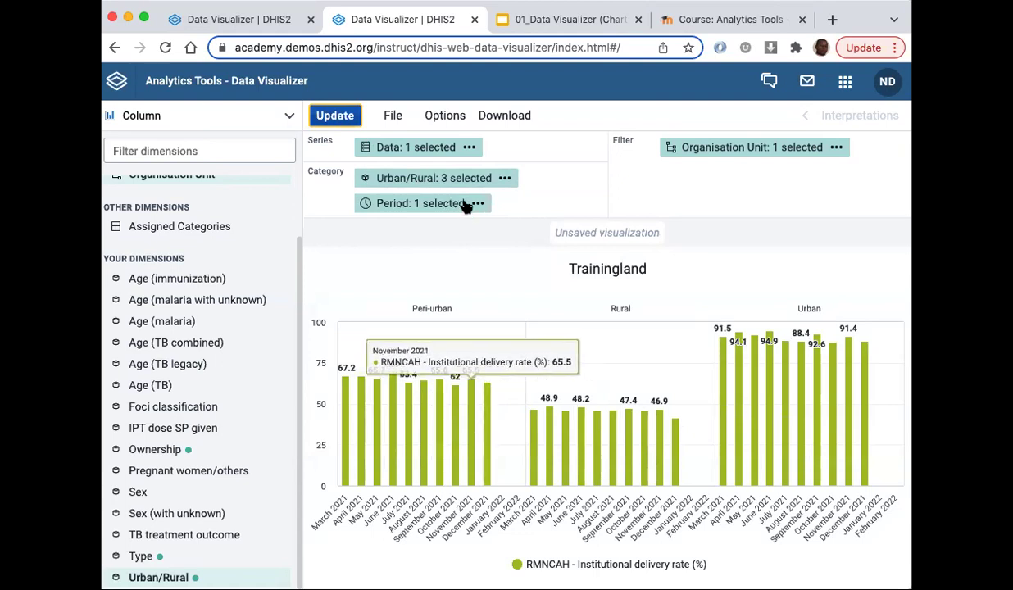
{"action": "mouse_move", "coordinate": [416, 177]}
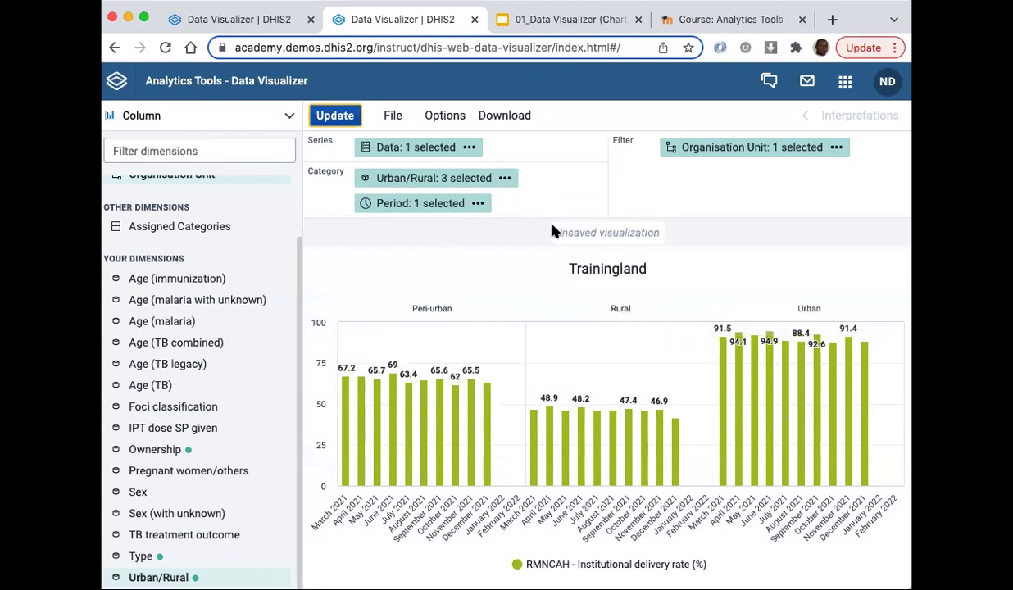
{"action": "left_click_drag", "start_coordinate": [429, 206], "coordinate": [400, 176]}
{"action": "left_click", "coordinate": [335, 115]}
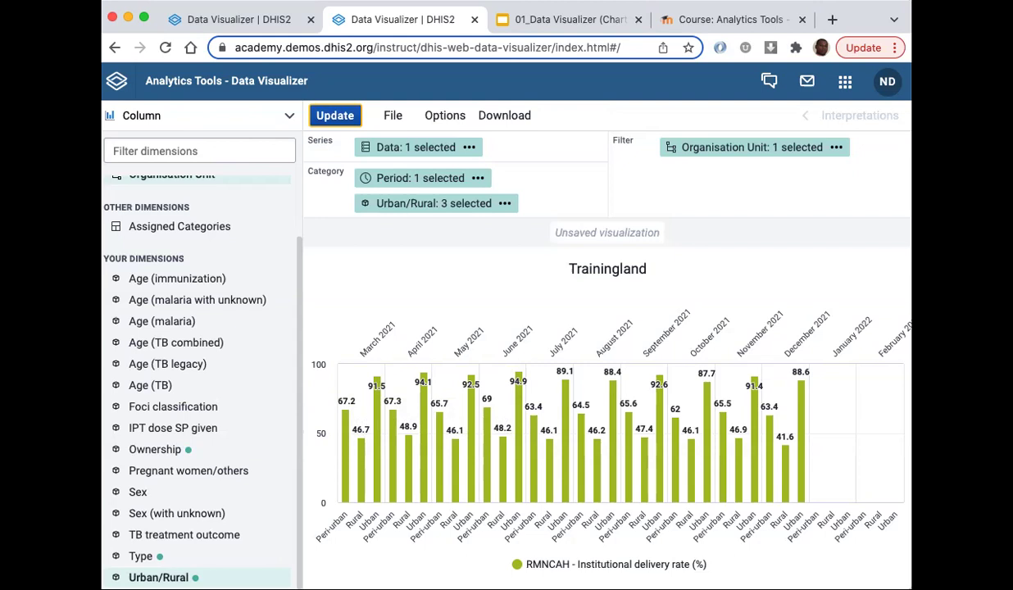
- Place Urban/Rural ahead of Period in the category and update the chart
{"action": "mouse_move", "coordinate": [439, 214]}
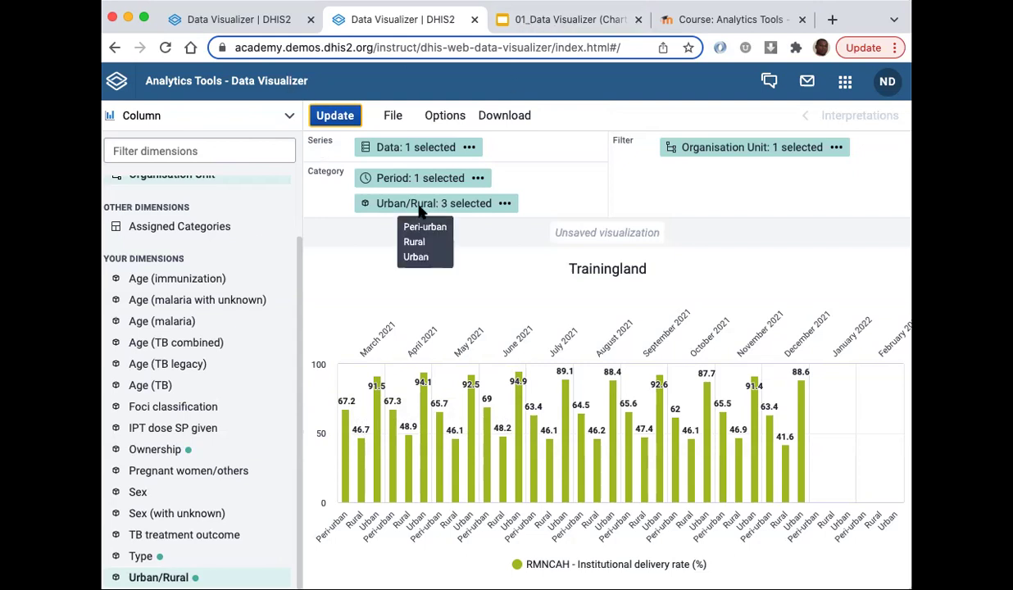
{"action": "mouse_move", "coordinate": [397, 197]}
{"action": "left_mouse_down"}
{"action": "mouse_move", "coordinate": [384, 166]}
{"action": "mouse_move", "coordinate": [402, 182]}
{"action": "left_mouse_up"}
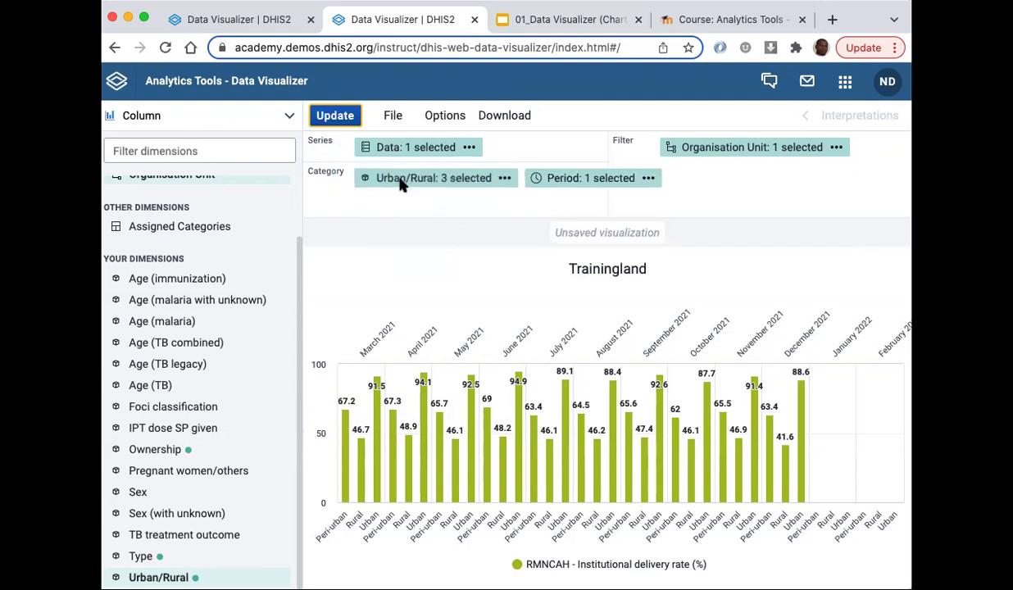
{"action": "key", "text": "ctrl+Return"}
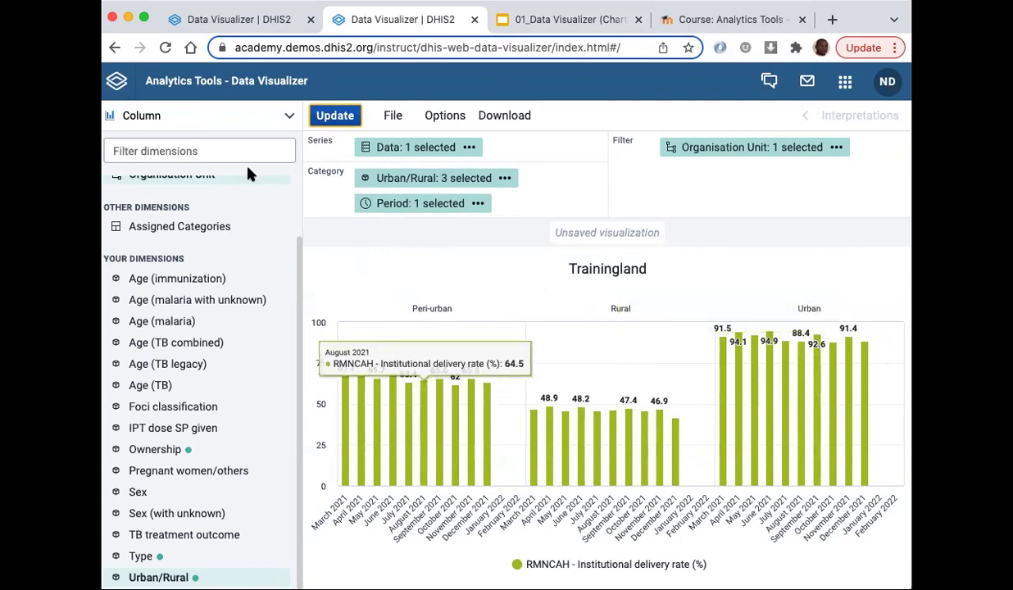
- Change the visualization type from Column to Line and update the chart
{"action": "left_click", "coordinate": [252, 118]}
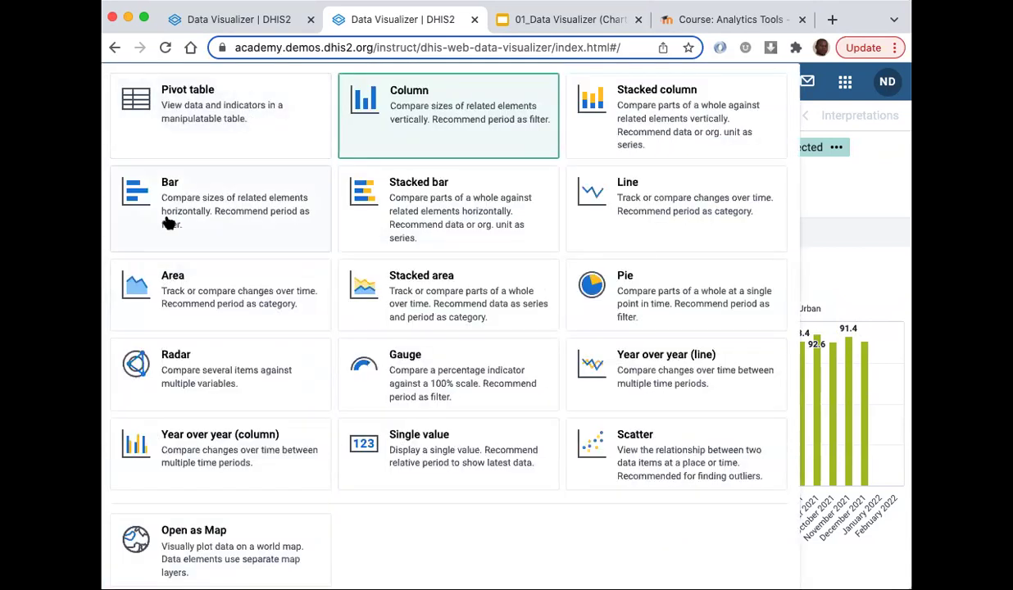
{"action": "left_click", "coordinate": [586, 200]}
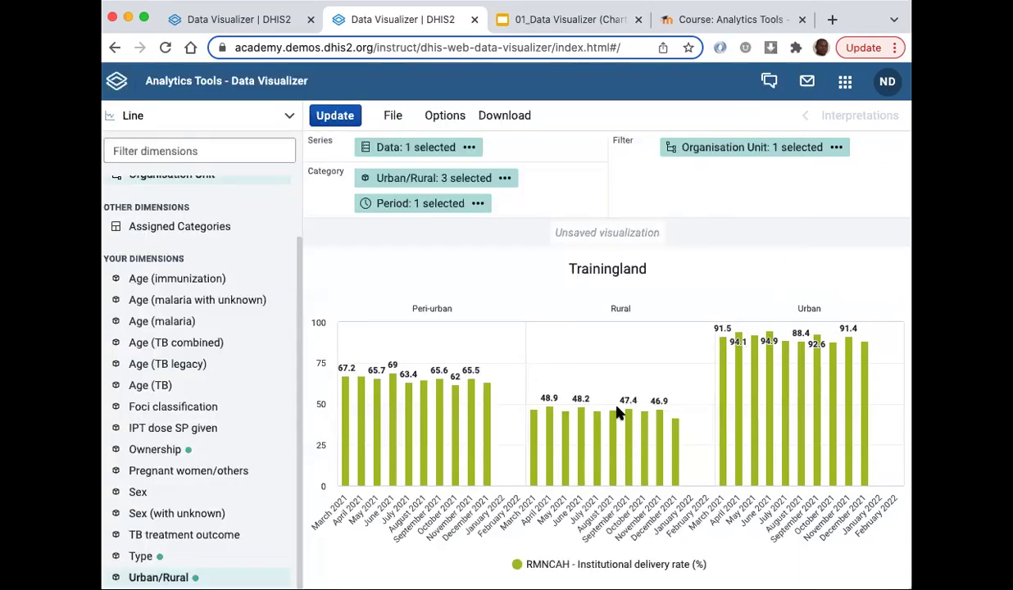
{"action": "left_click", "coordinate": [325, 113]}
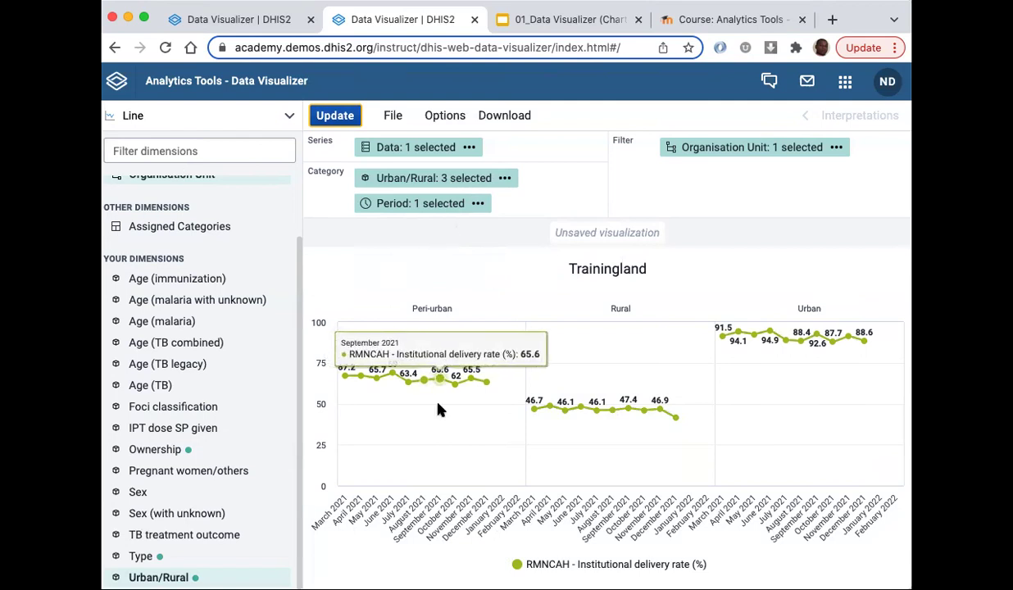
{"action": "mouse_move", "coordinate": [510, 365]}
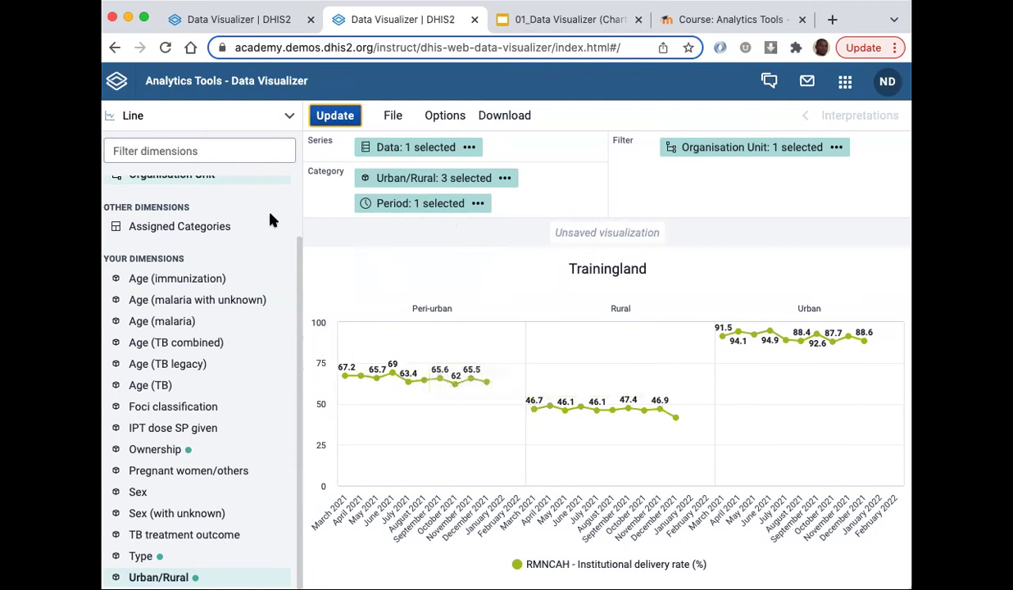
- Change the visualization type to Area and update the chart
{"action": "left_click", "coordinate": [173, 119]}
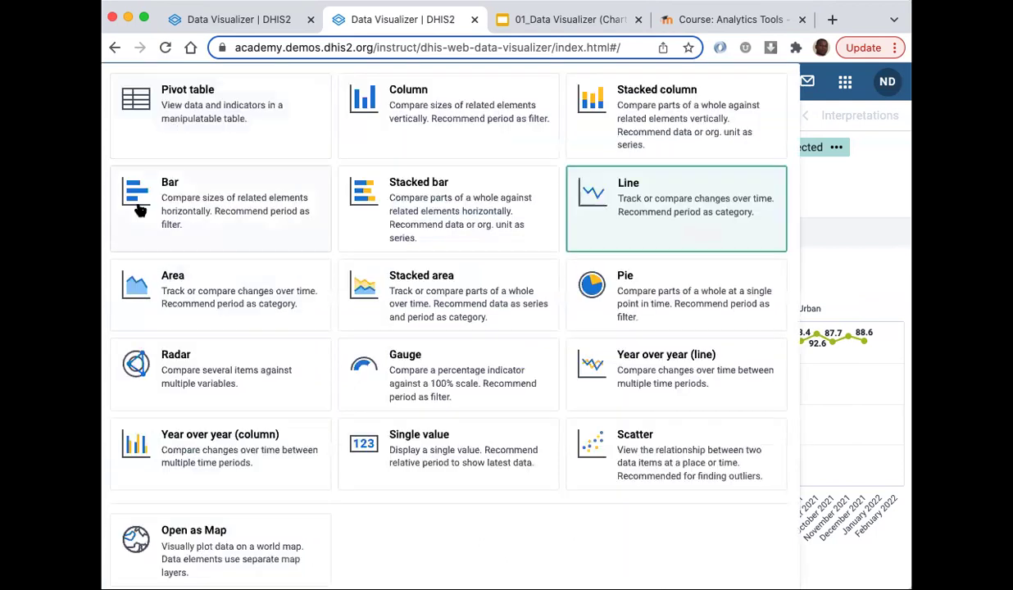
{"action": "left_click", "coordinate": [170, 295]}
{"action": "left_click", "coordinate": [337, 116]}
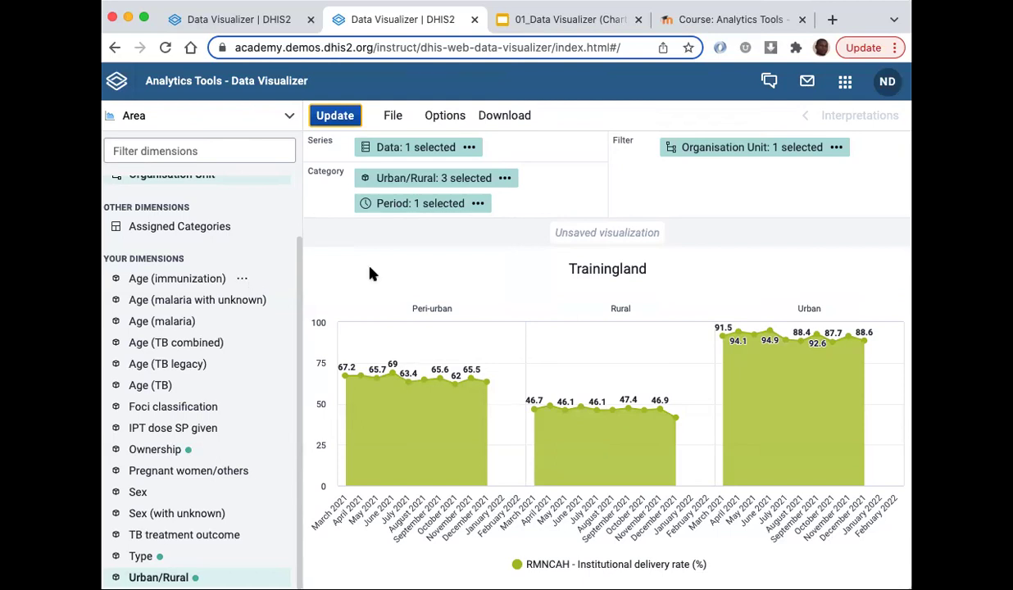
- Start a new blank visualization in place of the unsaved area chart
{"action": "left_click", "coordinate": [391, 117]}
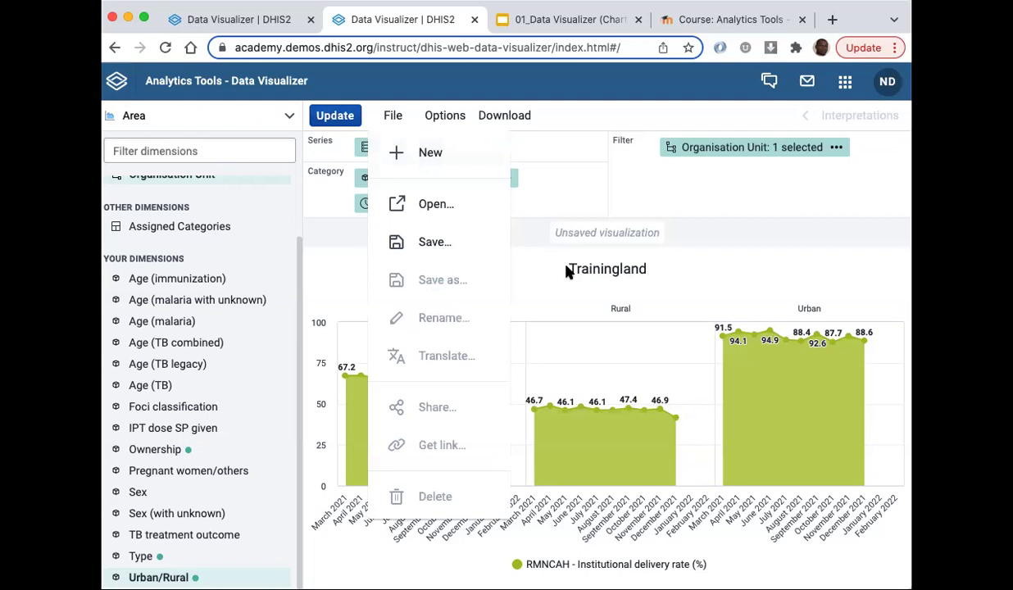
{"action": "left_click", "coordinate": [430, 153]}
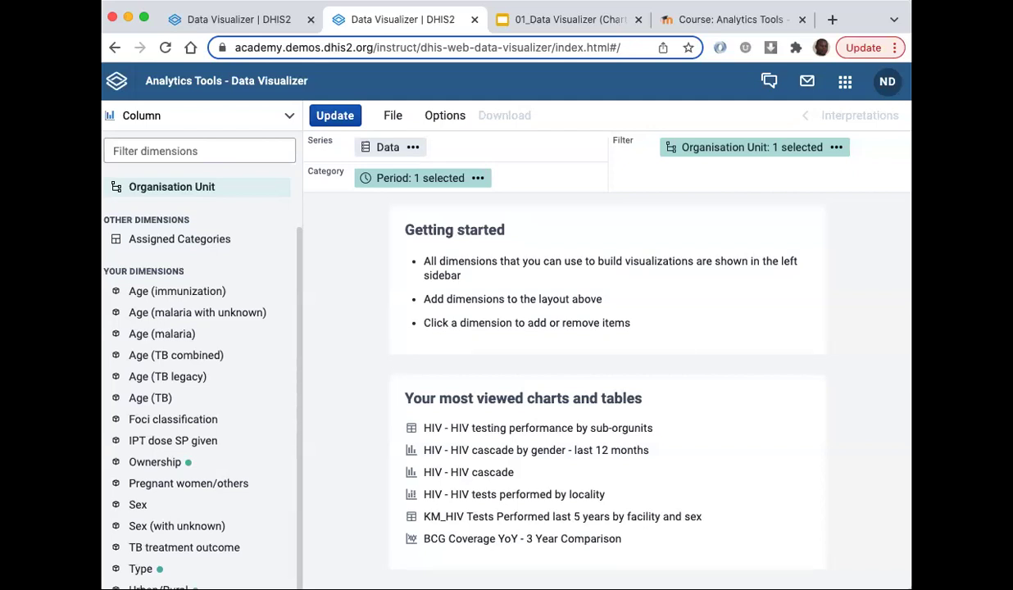
{"action": "scroll", "coordinate": [208, 205], "scroll_direction": "up", "scroll_amount": 2}
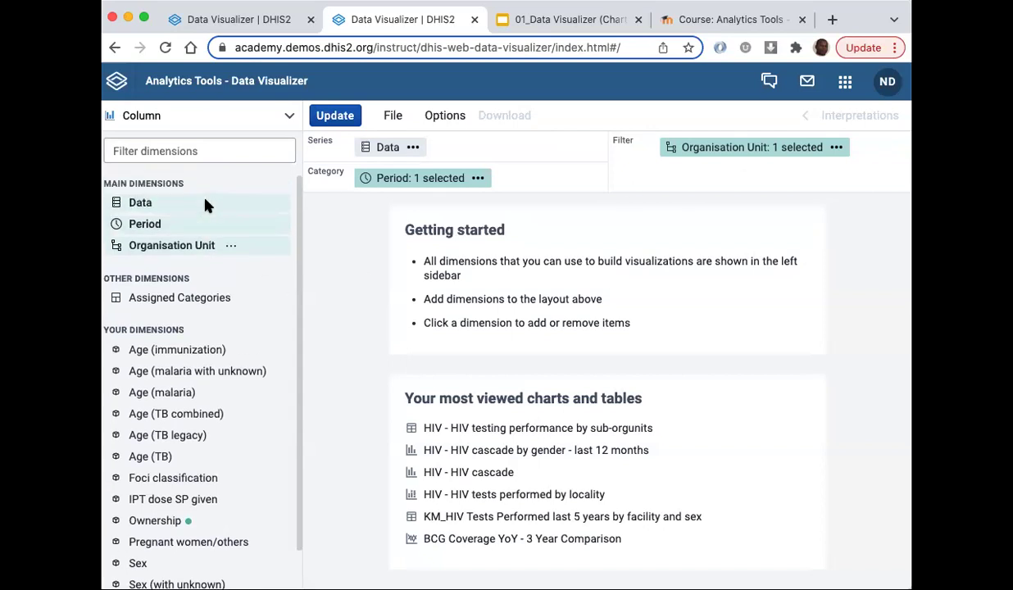
- Keep the Column visualization type and add the EPI - BCG doses given data element to the selected data items
{"action": "left_click", "coordinate": [166, 116]}
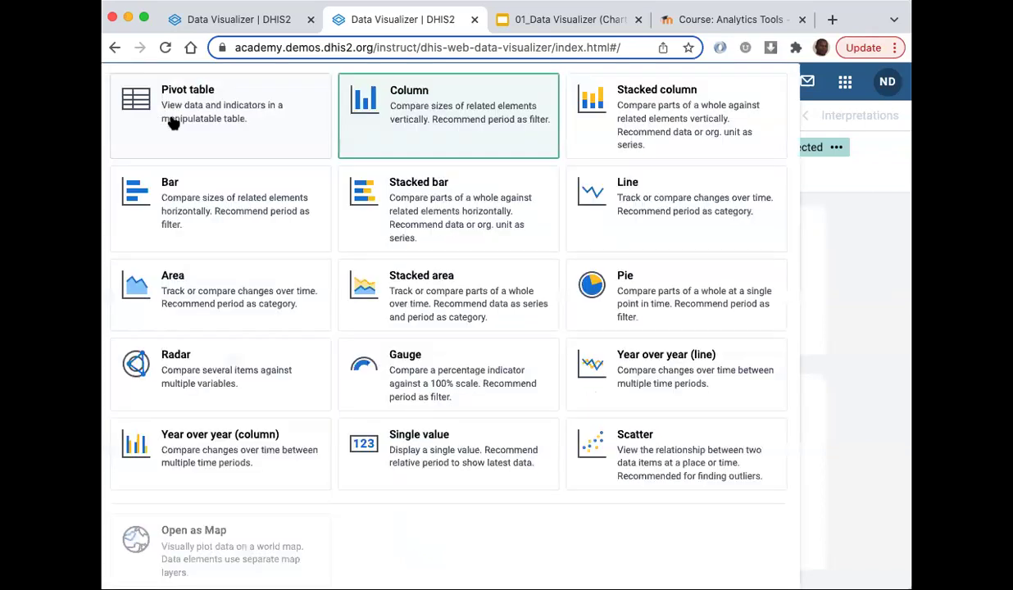
{"action": "left_click", "coordinate": [408, 136]}
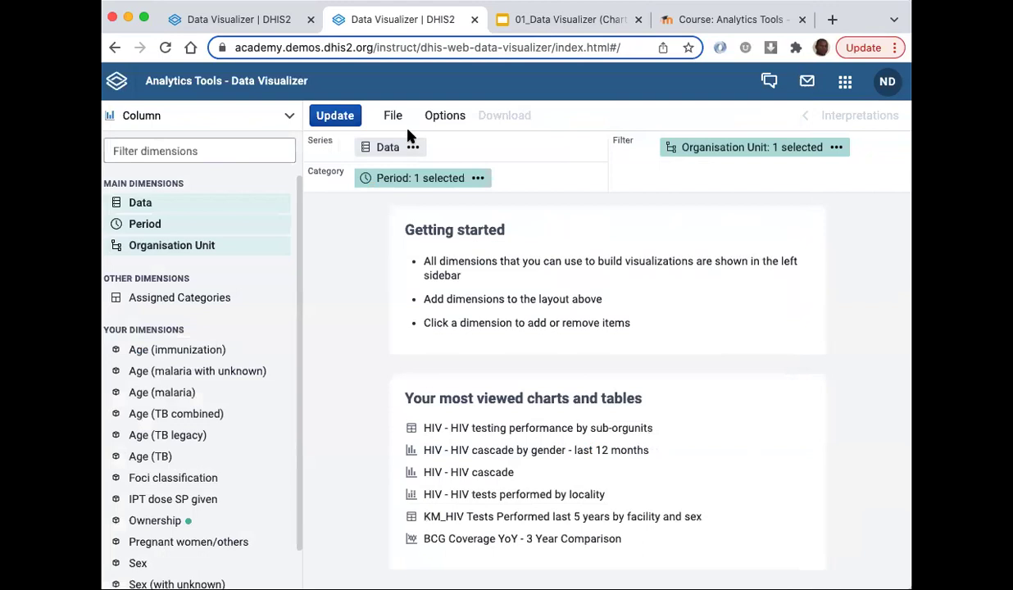
{"action": "left_click", "coordinate": [139, 203]}
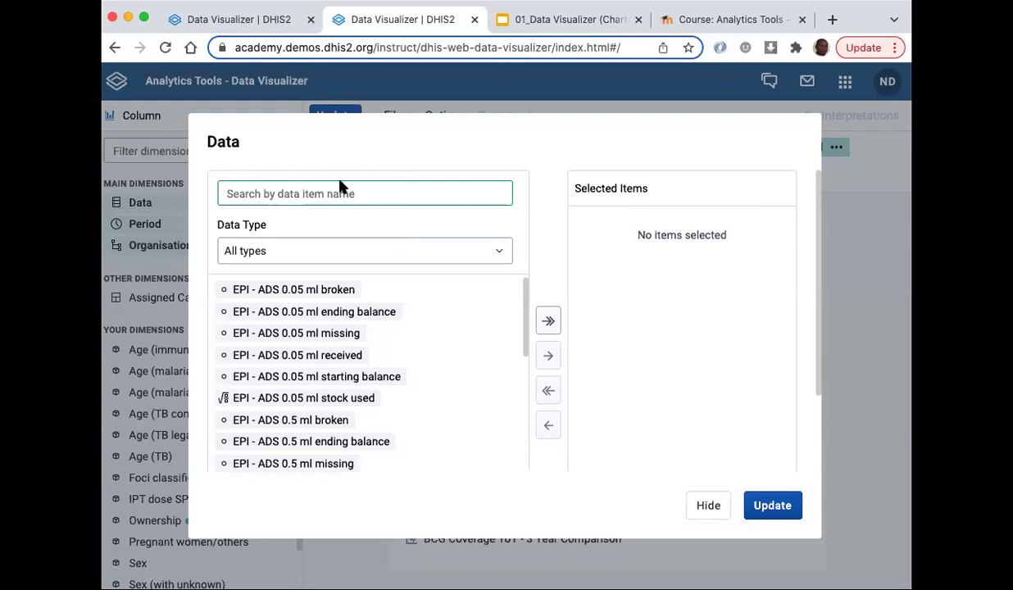
{"action": "type", "text": "BCG "}
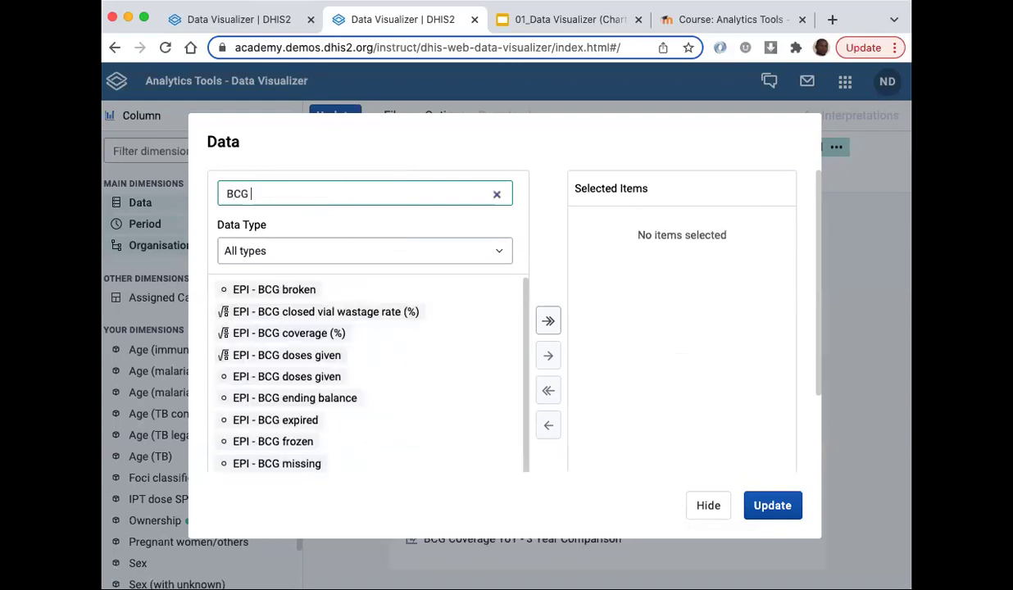
{"action": "type", "text": "dose"}
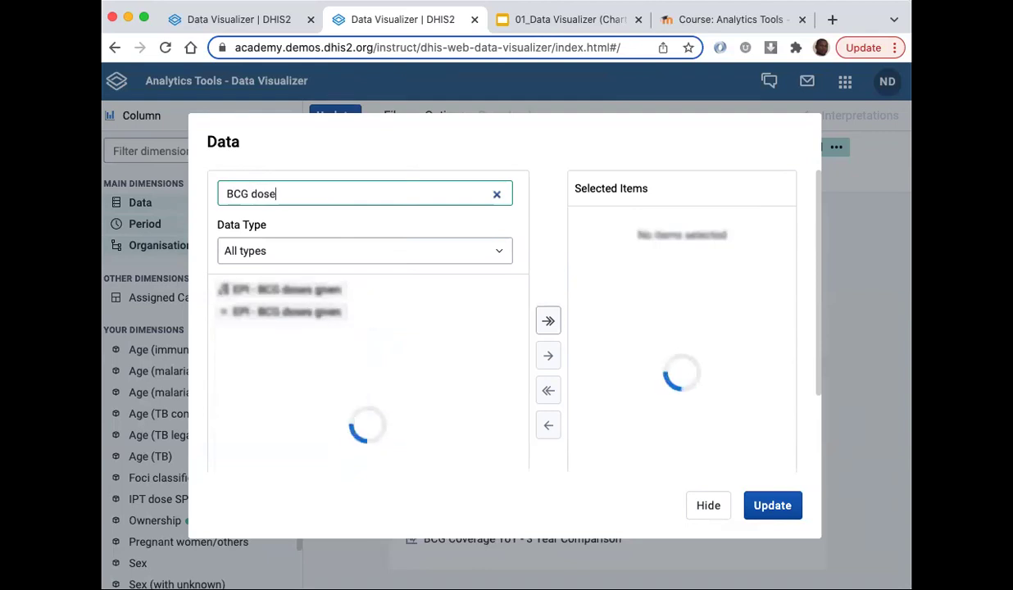
{"action": "double_click", "coordinate": [278, 313]}
- Search for "BCG cov" and add the EPI - BCG coverage (%) indicator to the selected data items
{"action": "left_click", "coordinate": [294, 193]}
{"action": "mouse_move", "coordinate": [294, 193]}
{"action": "left_mouse_down"}
{"action": "mouse_move", "coordinate": [214, 193]}
{"action": "mouse_move", "coordinate": [297, 190]}
{"action": "left_mouse_up"}
{"action": "type", "text": "cov"}
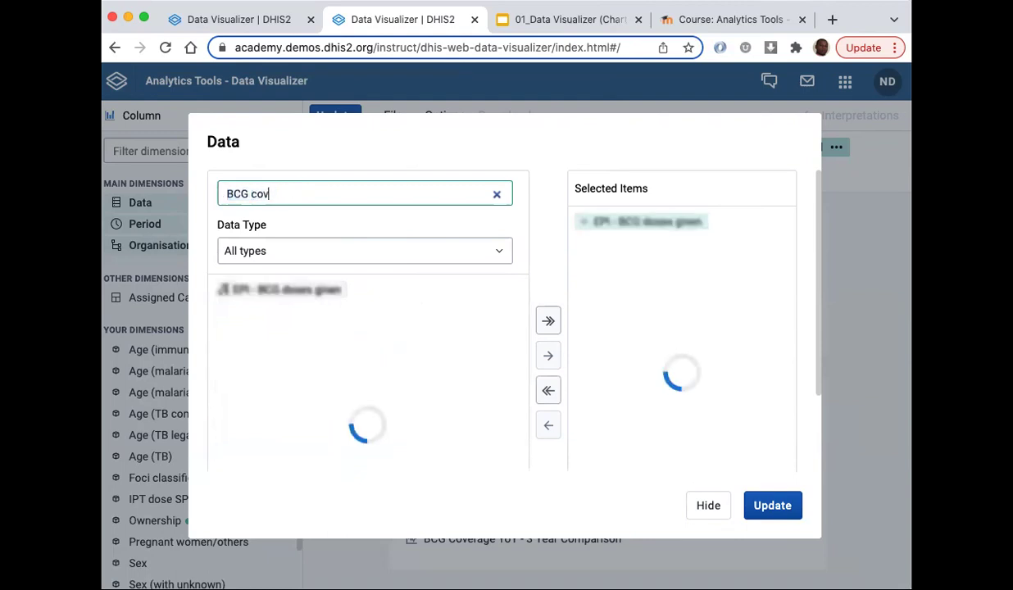
{"action": "left_click", "coordinate": [291, 294]}
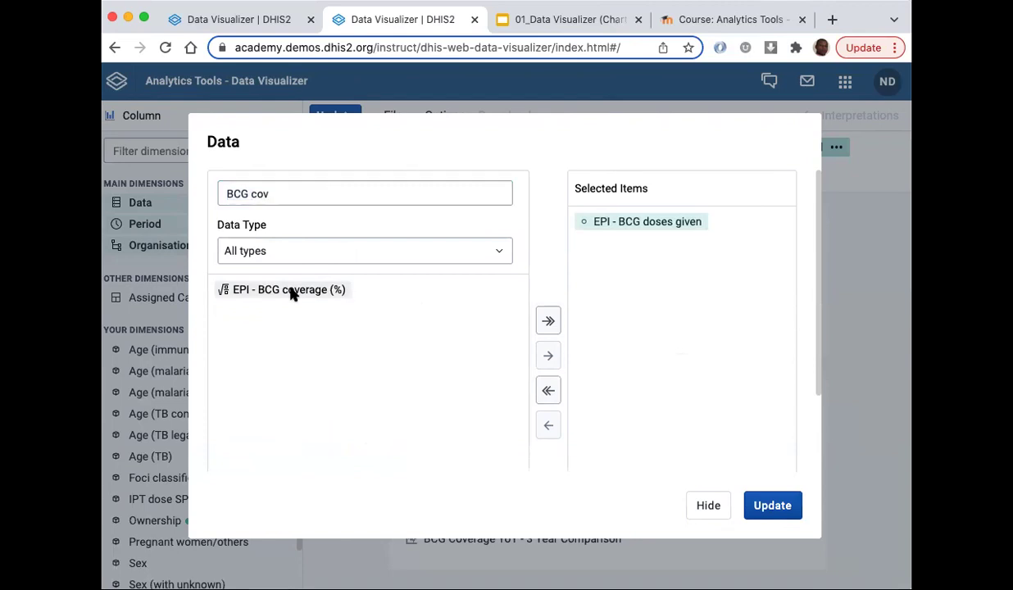
{"action": "left_click", "coordinate": [548, 355]}
{"action": "left_click", "coordinate": [709, 512]}
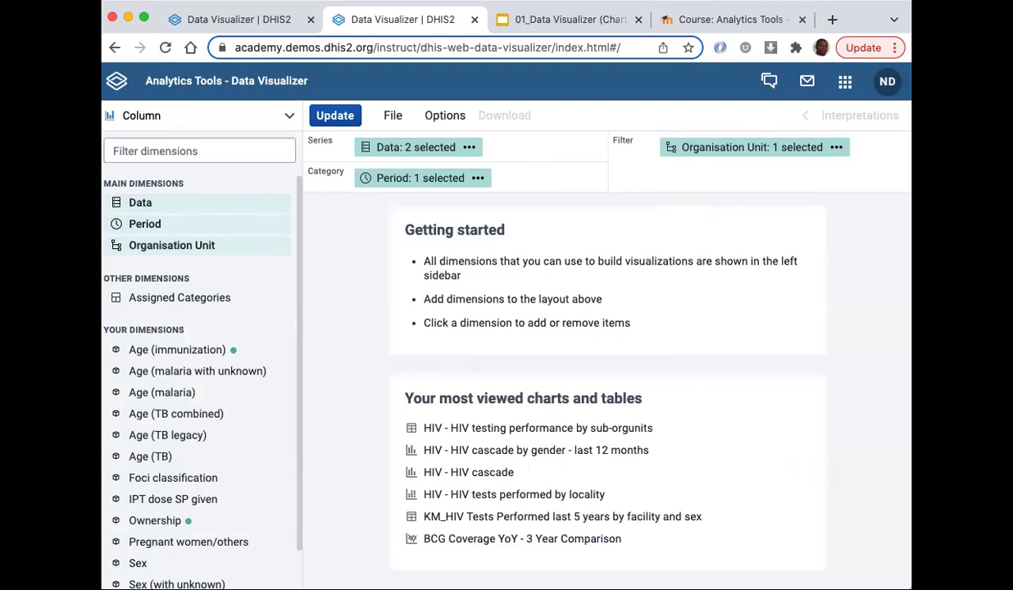
- Replace the preselected period with the relative period Last 12 months
{"action": "left_click", "coordinate": [141, 230]}
{"action": "double_click", "coordinate": [616, 222]}
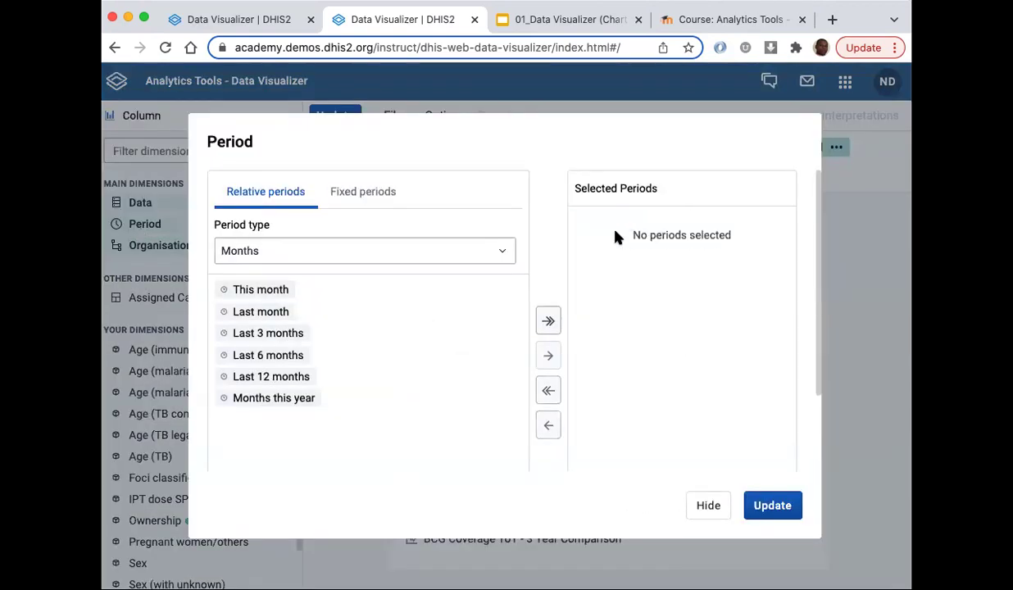
{"action": "double_click", "coordinate": [277, 378]}
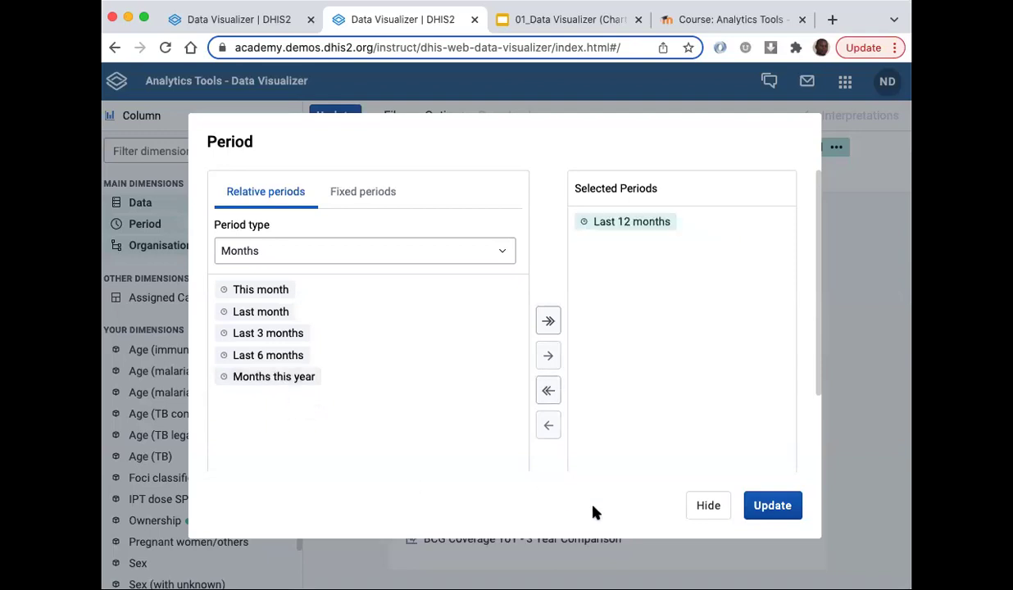
{"action": "left_click", "coordinate": [706, 505]}
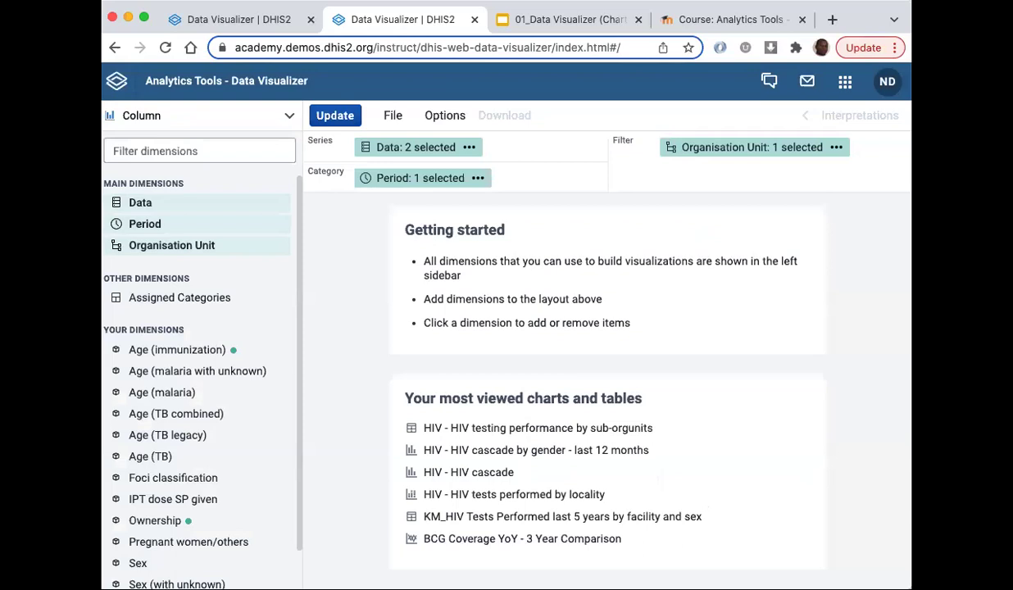
- Keep Trainingland as the organisation unit and generate the column chart
{"action": "left_click", "coordinate": [152, 245]}
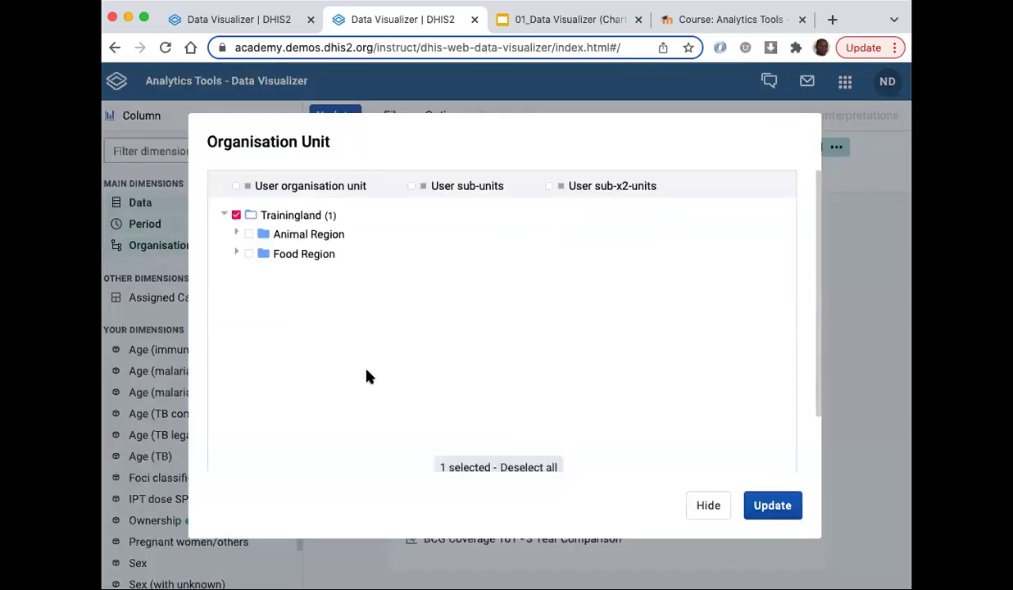
{"action": "left_click", "coordinate": [709, 508]}
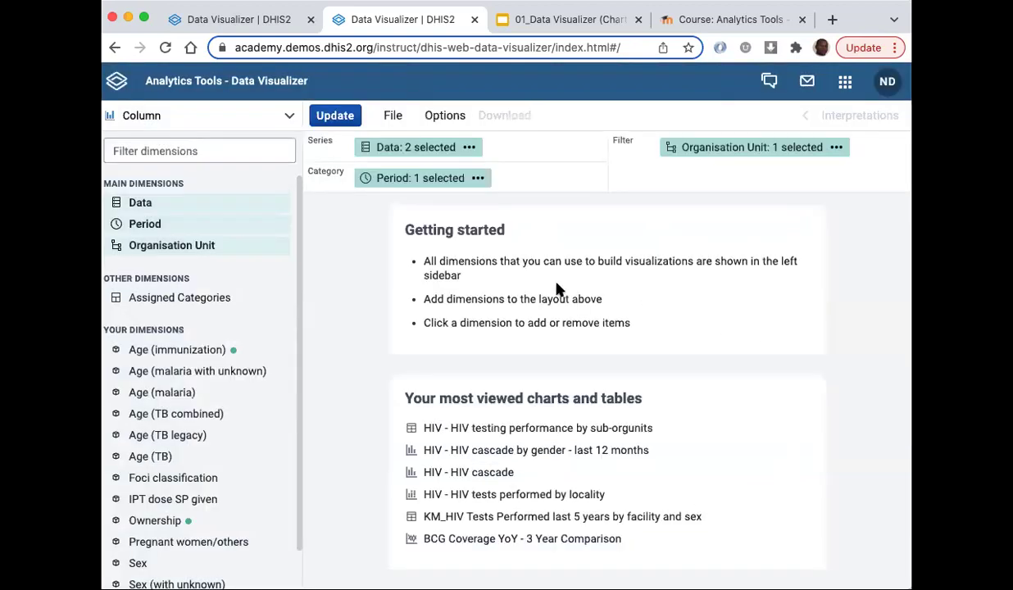
{"action": "left_click", "coordinate": [335, 118]}
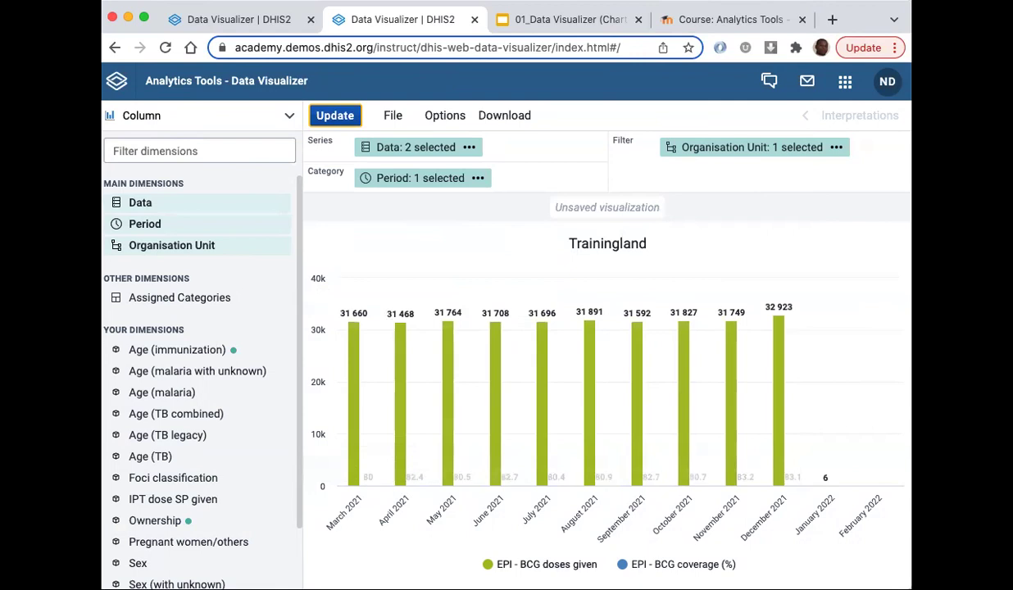
- Compare the BCG doses given and BCG coverage series by hiding and showing each in turn, ending with both shown
{"action": "left_click", "coordinate": [548, 564]}
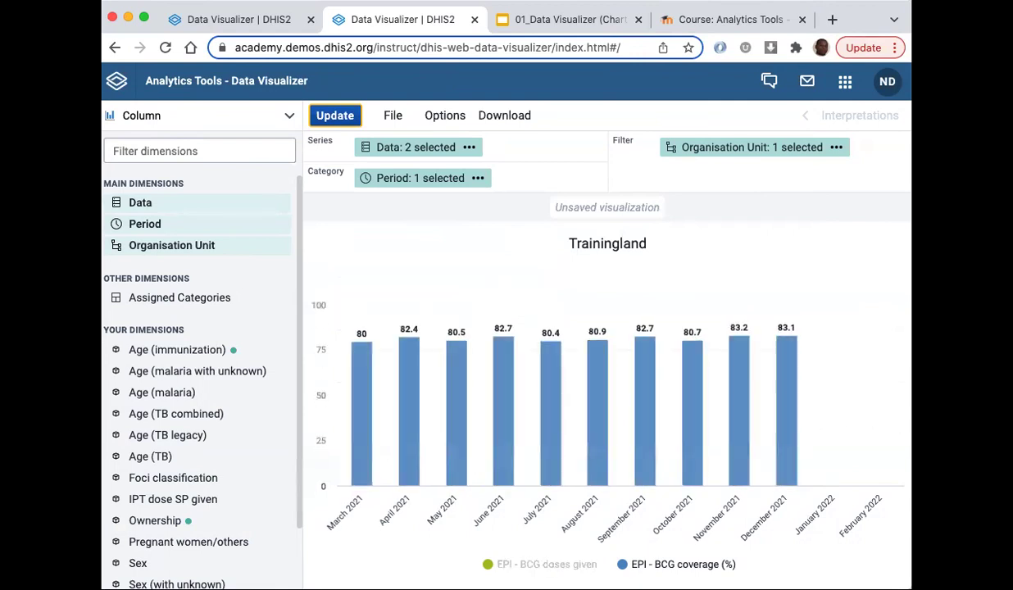
{"action": "left_click", "coordinate": [665, 565]}
{"action": "left_click", "coordinate": [542, 565]}
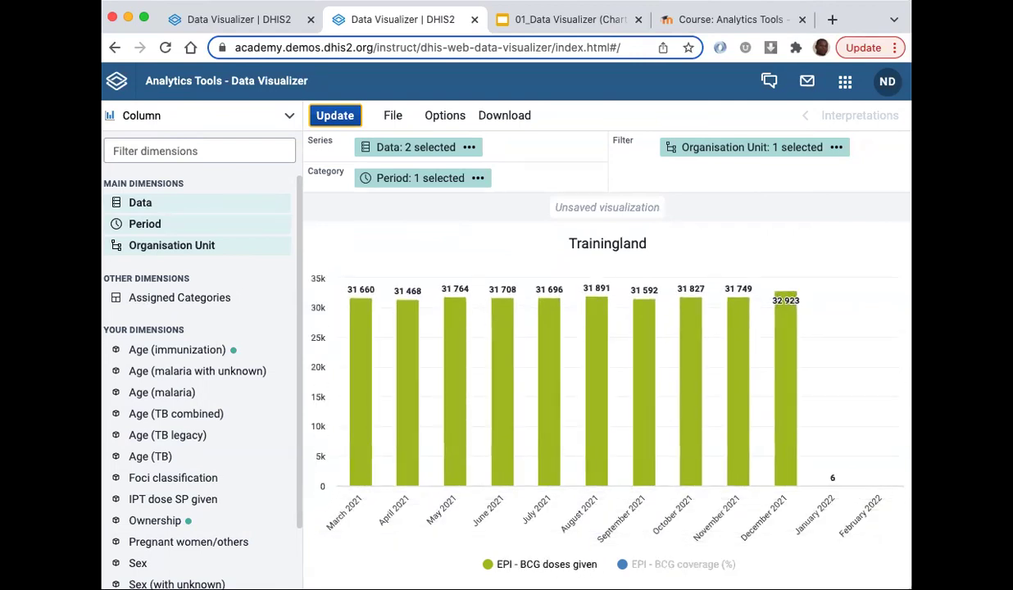
{"action": "left_click", "coordinate": [666, 565]}
{"action": "left_click", "coordinate": [584, 564]}
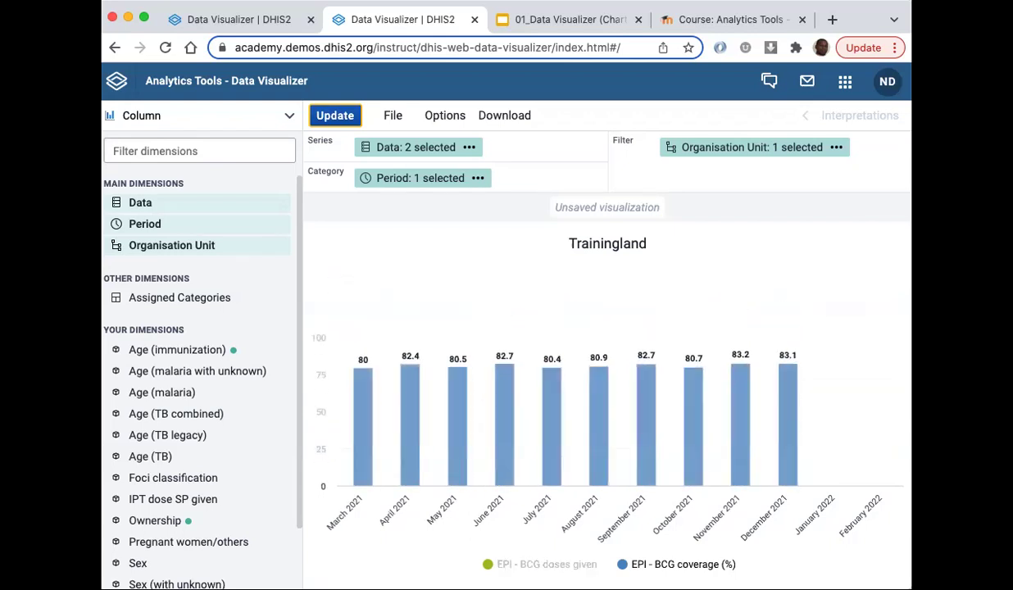
{"action": "left_click", "coordinate": [543, 564]}
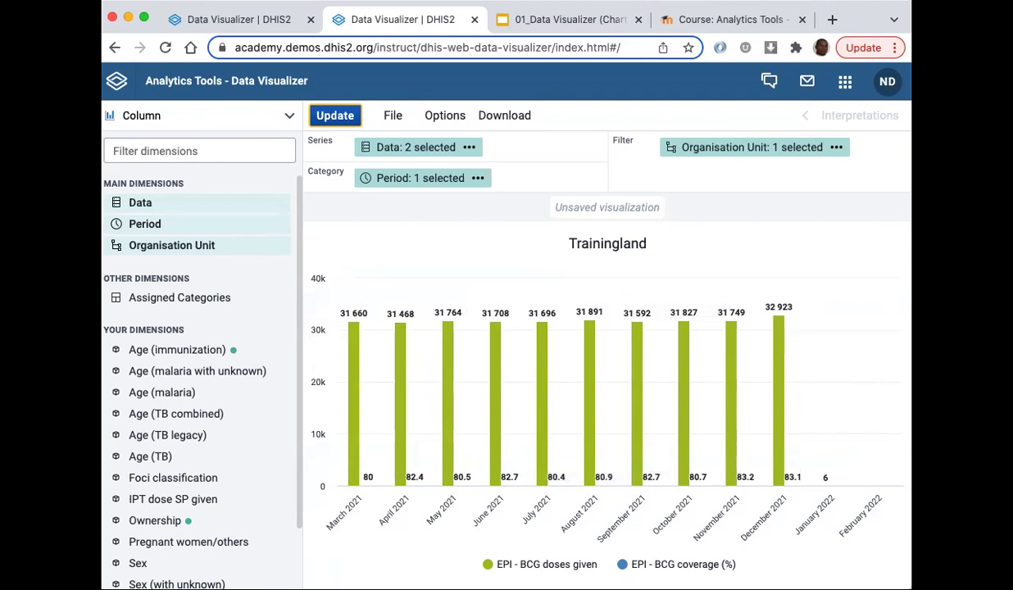
- In the series options, assign EPI - BCG coverage (%) to Axis 2 and set its visualization type to line
{"action": "left_click", "coordinate": [453, 117]}
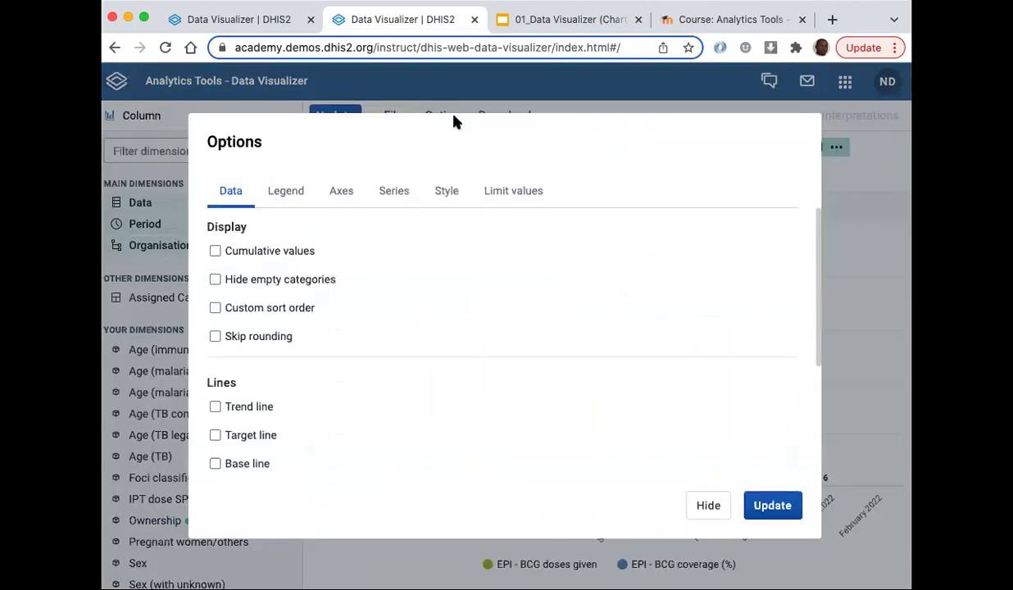
{"action": "left_click", "coordinate": [394, 191]}
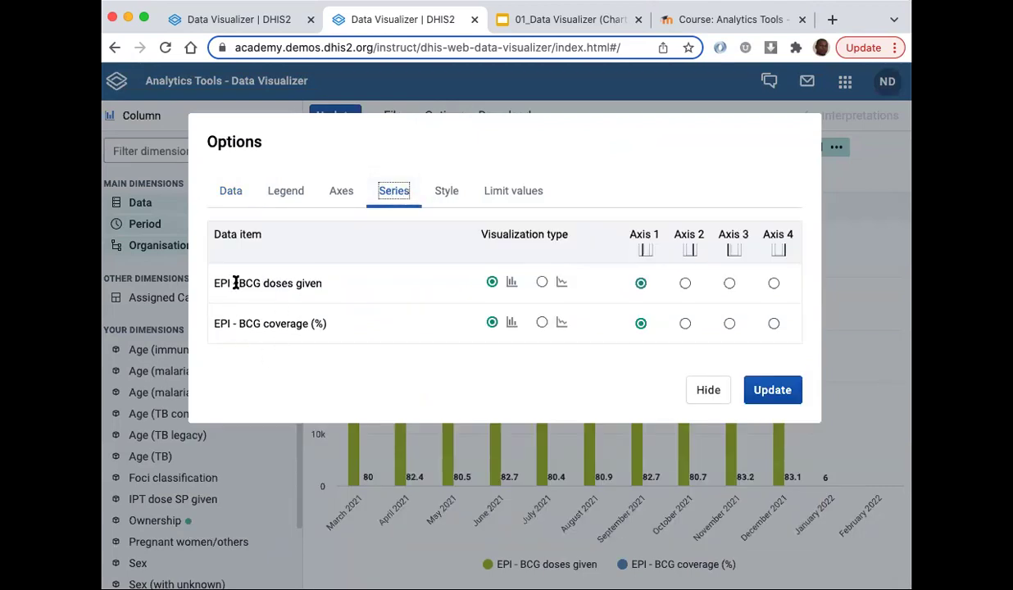
{"action": "left_click_drag", "start_coordinate": [251, 283], "coordinate": [318, 282]}
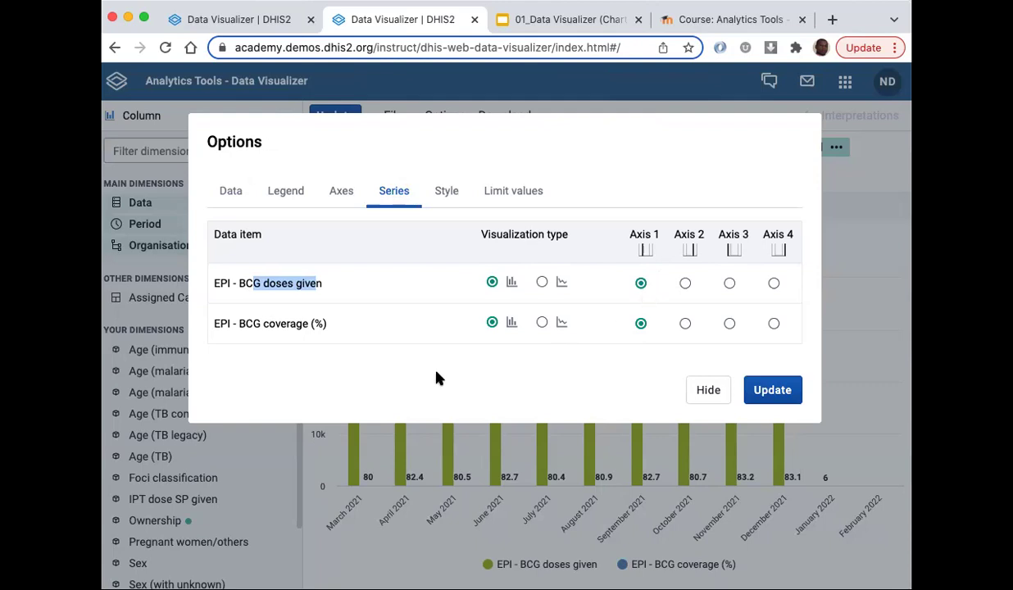
{"action": "left_click", "coordinate": [685, 324]}
{"action": "left_click", "coordinate": [541, 323]}
{"action": "left_click", "coordinate": [713, 398]}
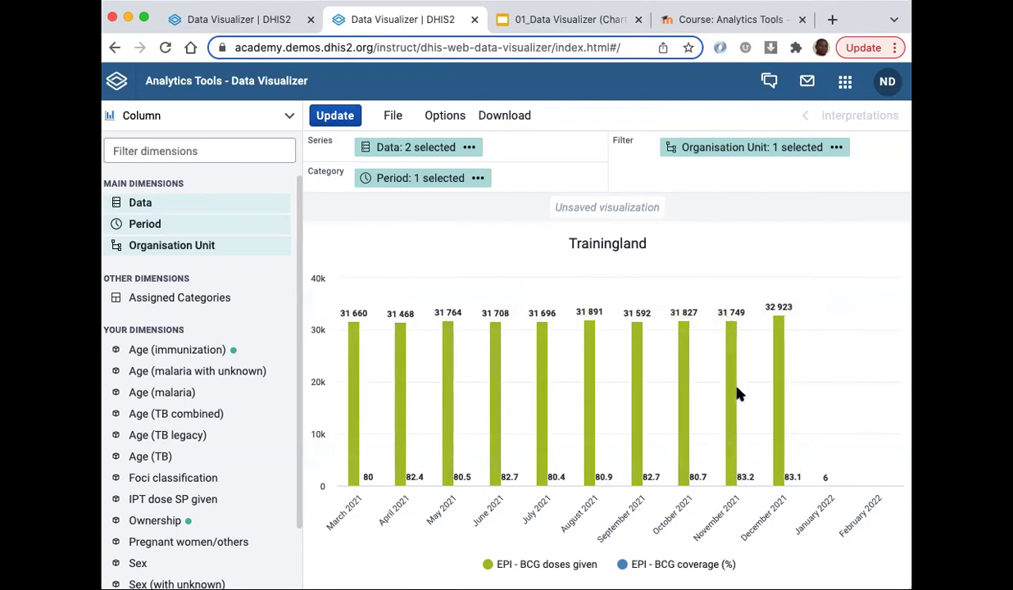
- Recheck the series options, keeping EPI - BCG coverage (%) as a line on Axis 2, and update the chart
{"action": "left_click", "coordinate": [443, 117]}
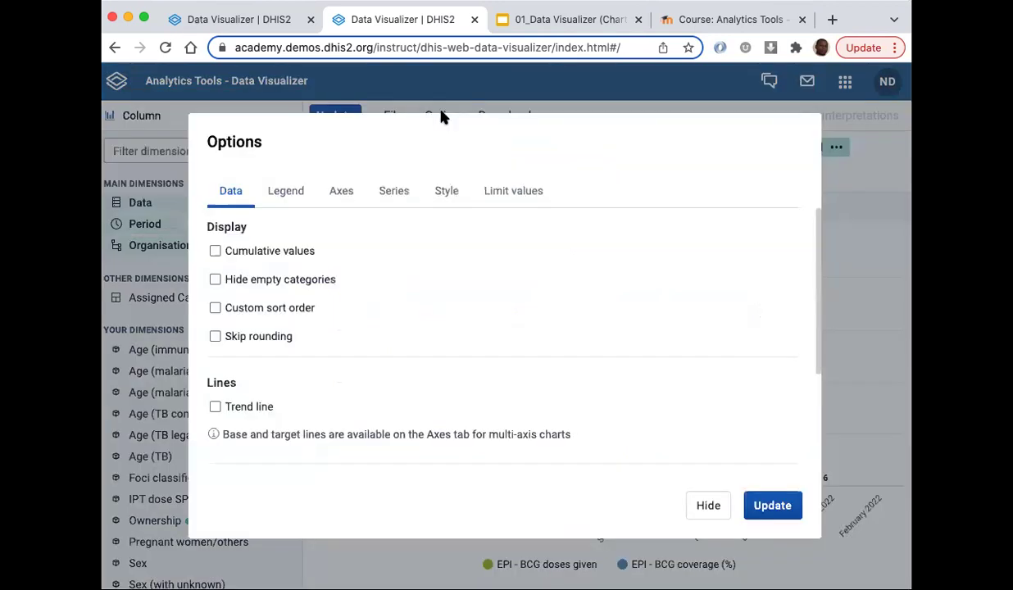
{"action": "left_click", "coordinate": [385, 191]}
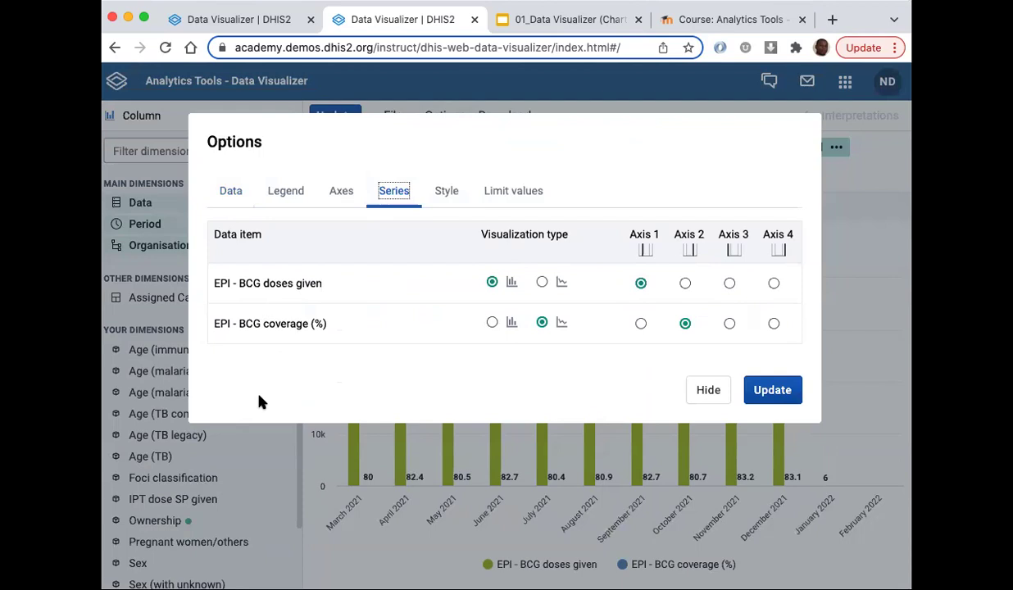
{"action": "left_click", "coordinate": [492, 323]}
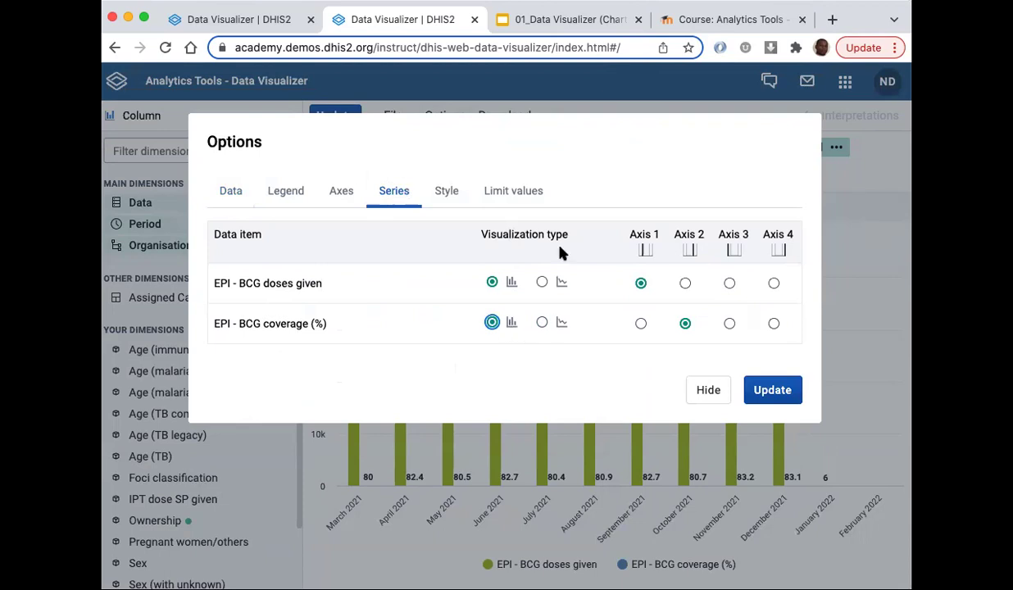
{"action": "left_click", "coordinate": [542, 322]}
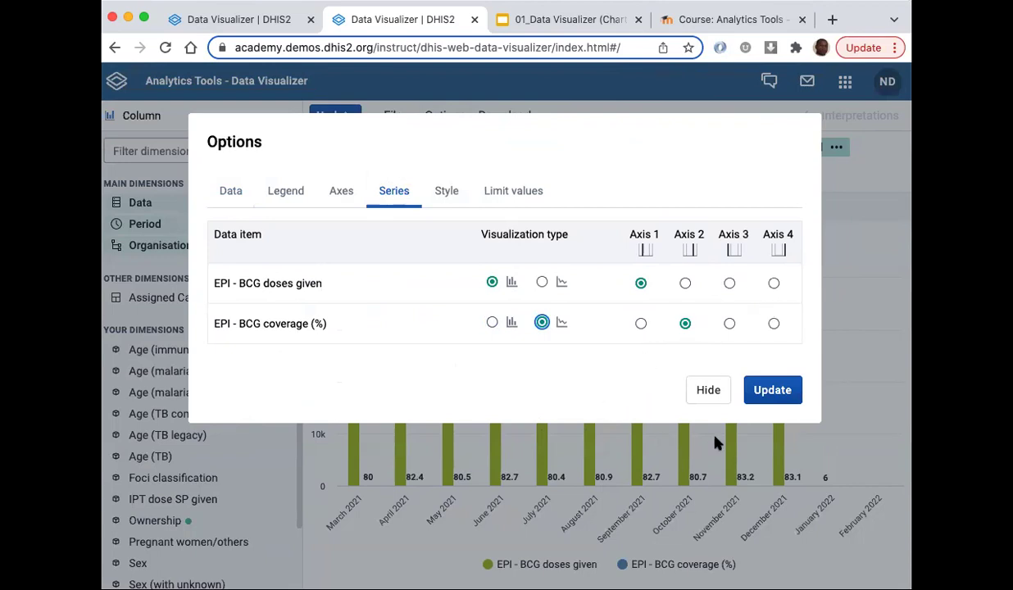
{"action": "left_click", "coordinate": [758, 390]}
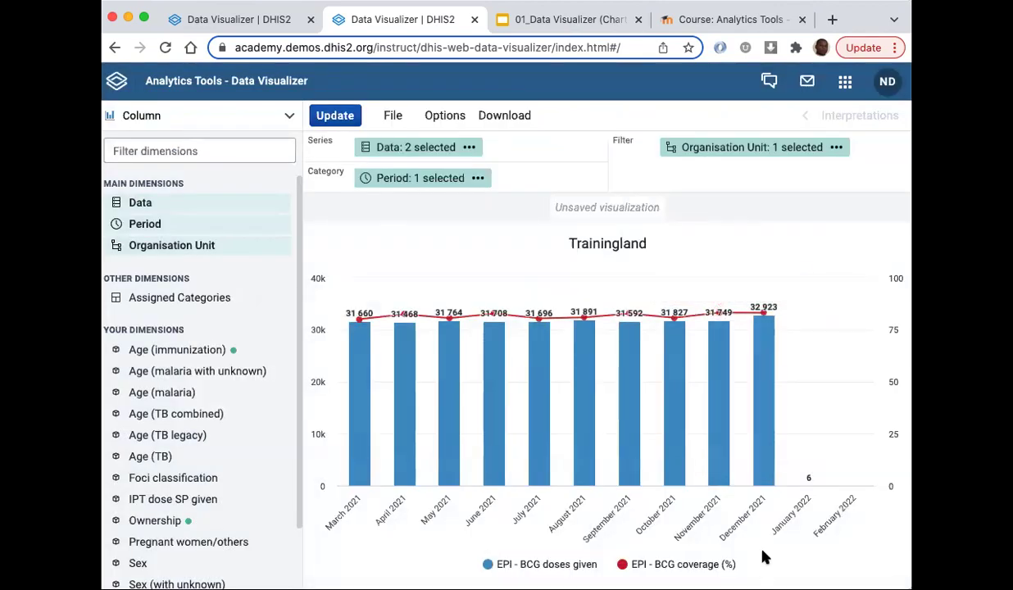
- Set the maximum of the vertical (y) axis 1 range to 200000 and update the chart
{"action": "mouse_move", "coordinate": [752, 318]}
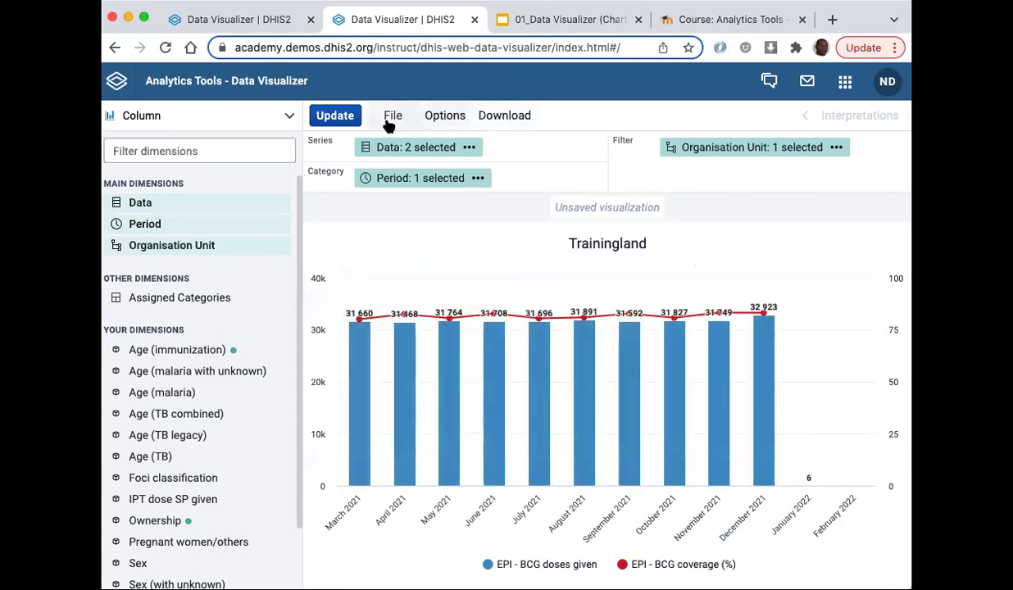
{"action": "left_click", "coordinate": [447, 123]}
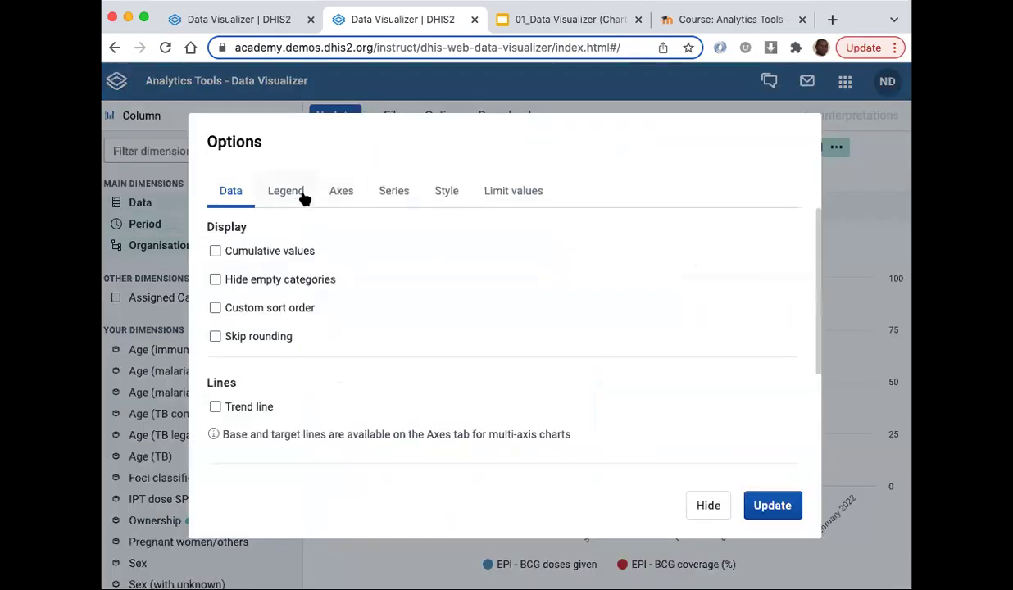
{"action": "left_click", "coordinate": [339, 193]}
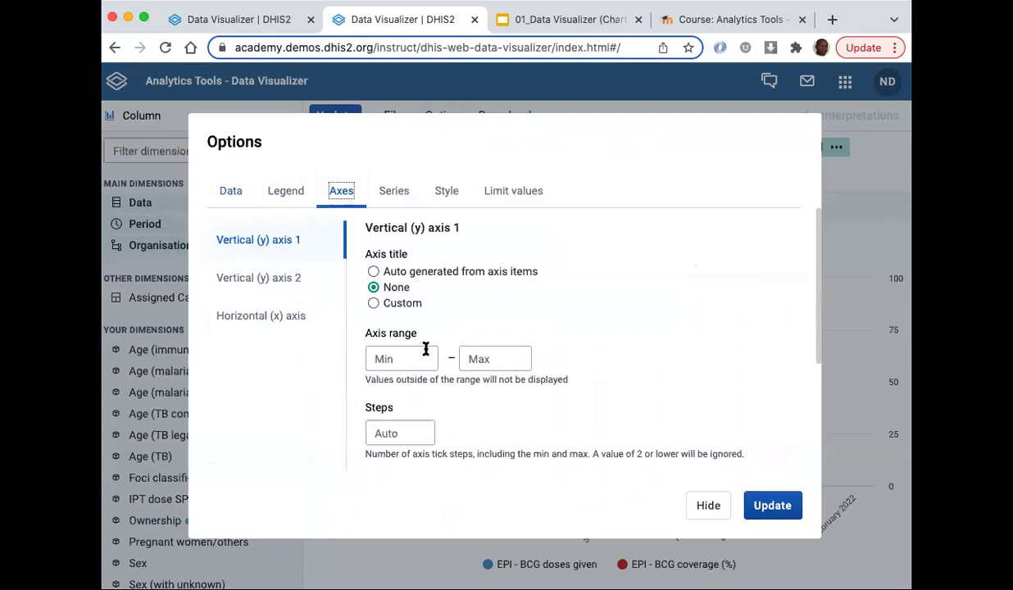
{"action": "scroll", "coordinate": [450, 336], "scroll_direction": "down", "scroll_amount": 3}
{"action": "scroll", "coordinate": [454, 337], "scroll_direction": "up", "scroll_amount": 4}
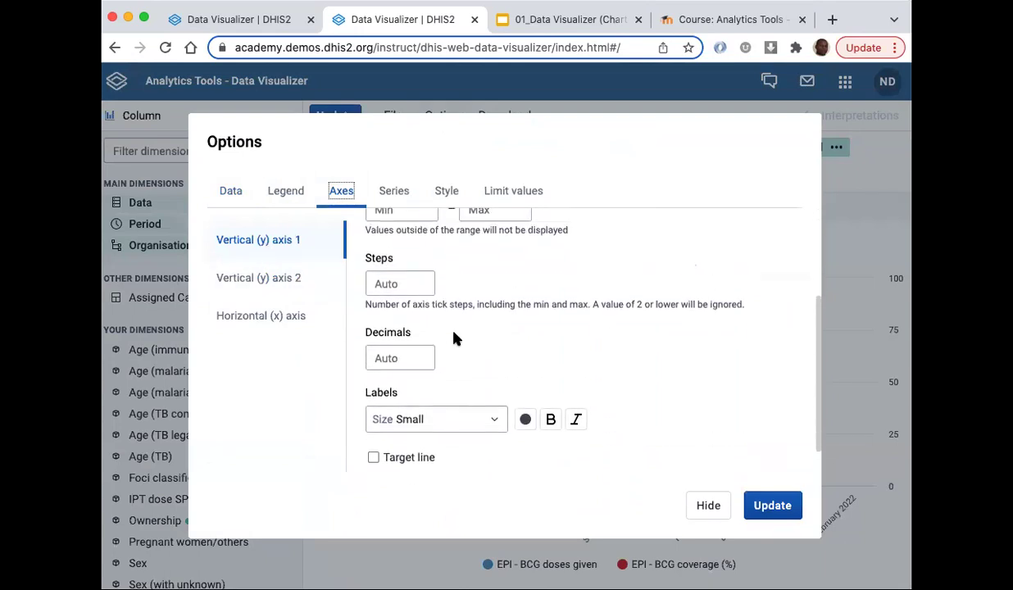
{"action": "left_click", "coordinate": [486, 341]}
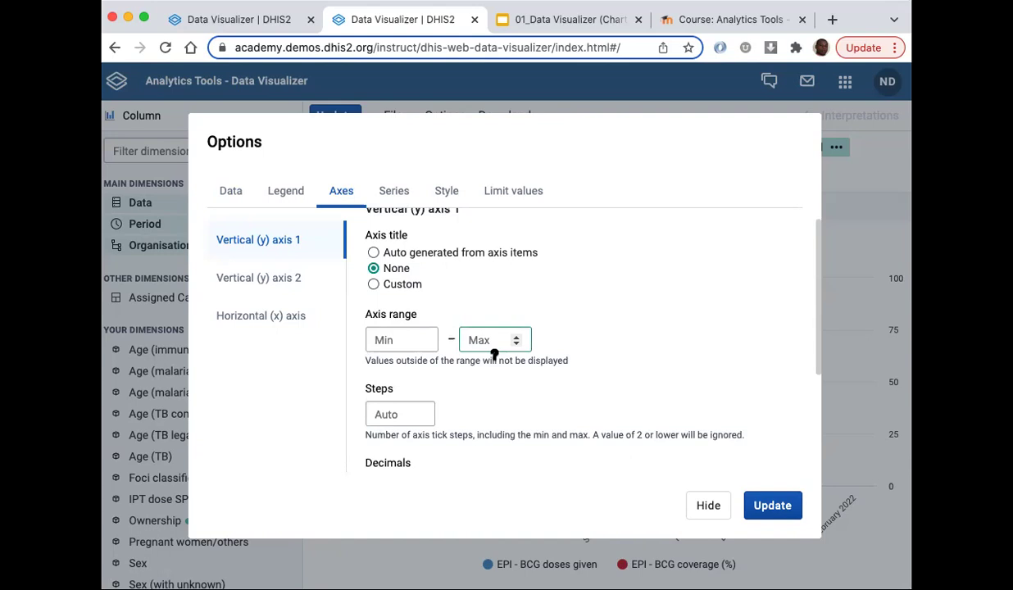
{"action": "type", "text": "200000"}
{"action": "left_click", "coordinate": [770, 506]}
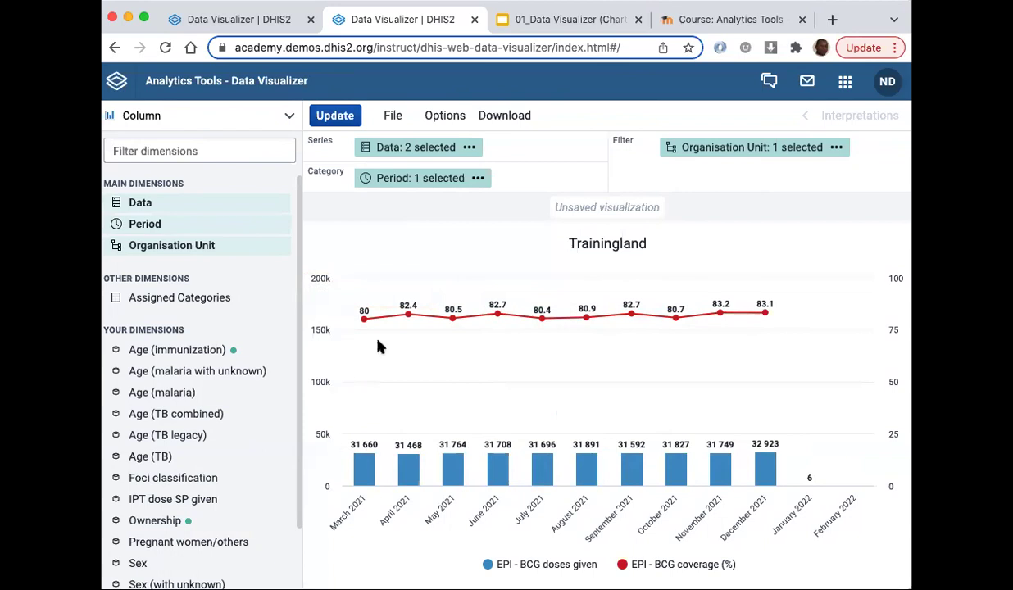
- Set the maximum of the vertical (y) axis 1 range to 20000 and update the chart
{"action": "left_click", "coordinate": [441, 118]}
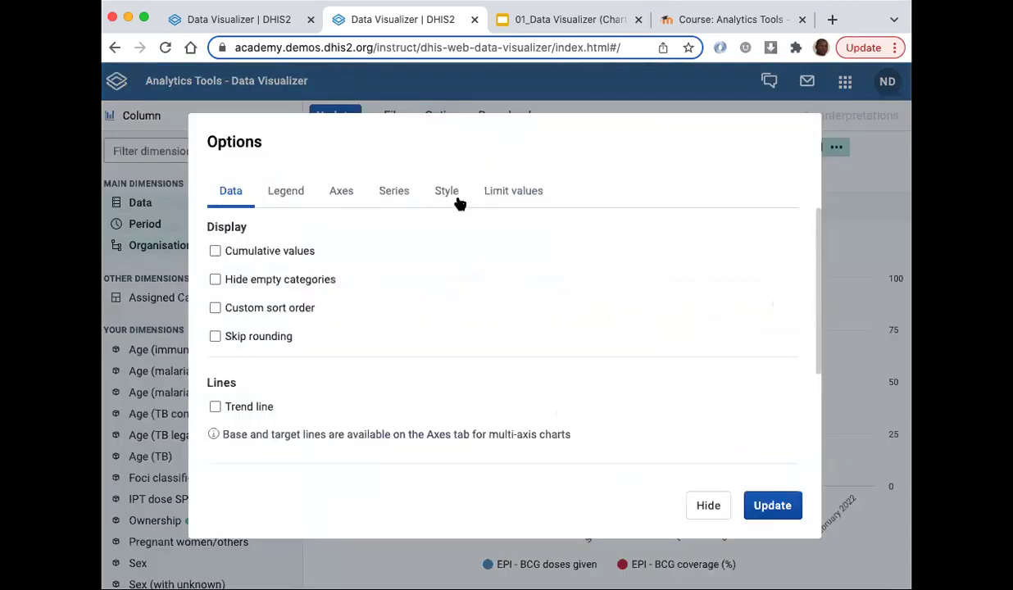
{"action": "left_click", "coordinate": [336, 192]}
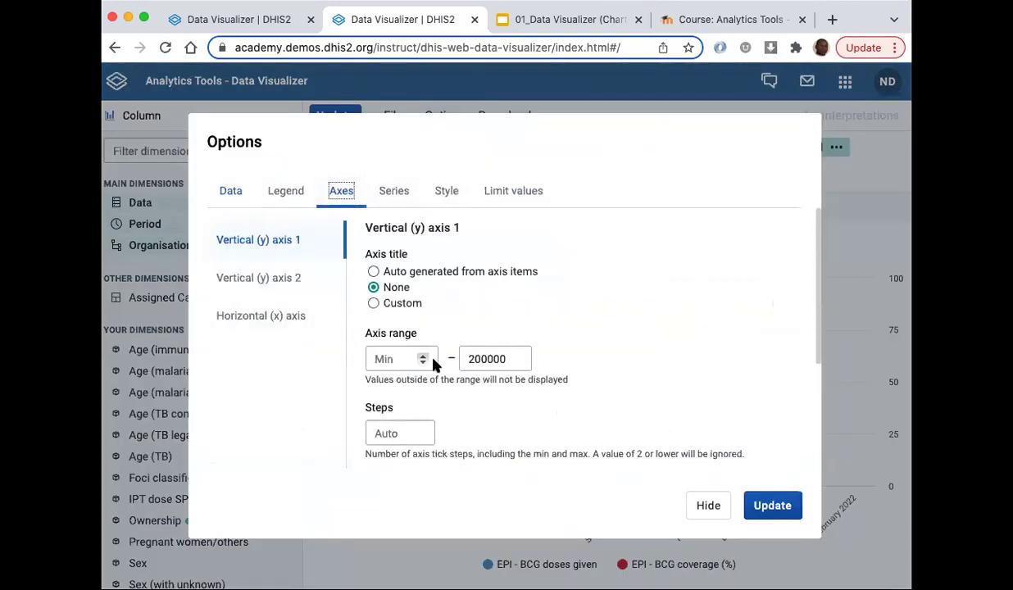
{"action": "left_click", "coordinate": [503, 359]}
{"action": "key", "text": "BackSpace"}
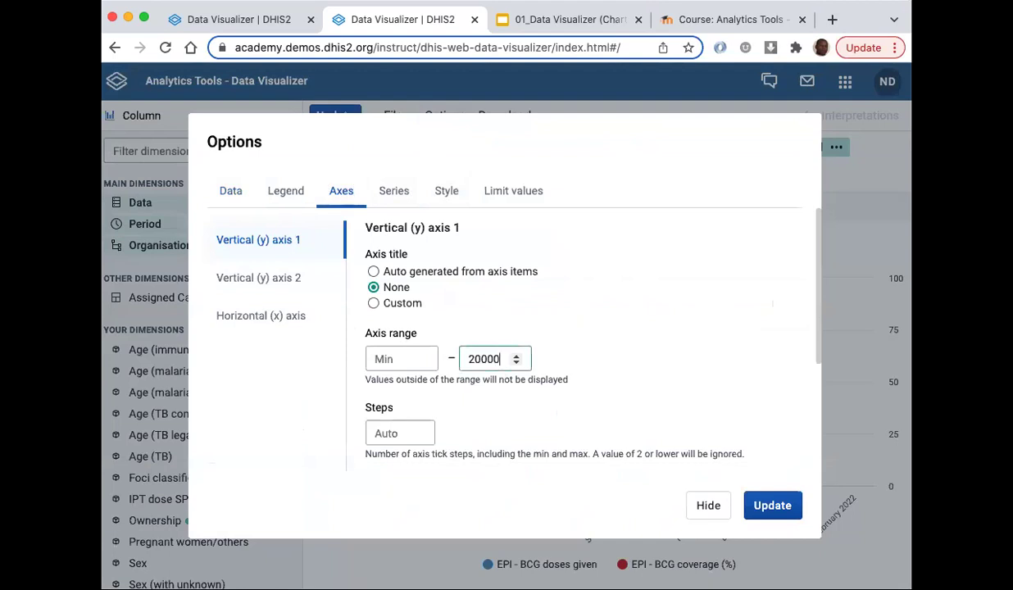
{"action": "left_click", "coordinate": [772, 505]}
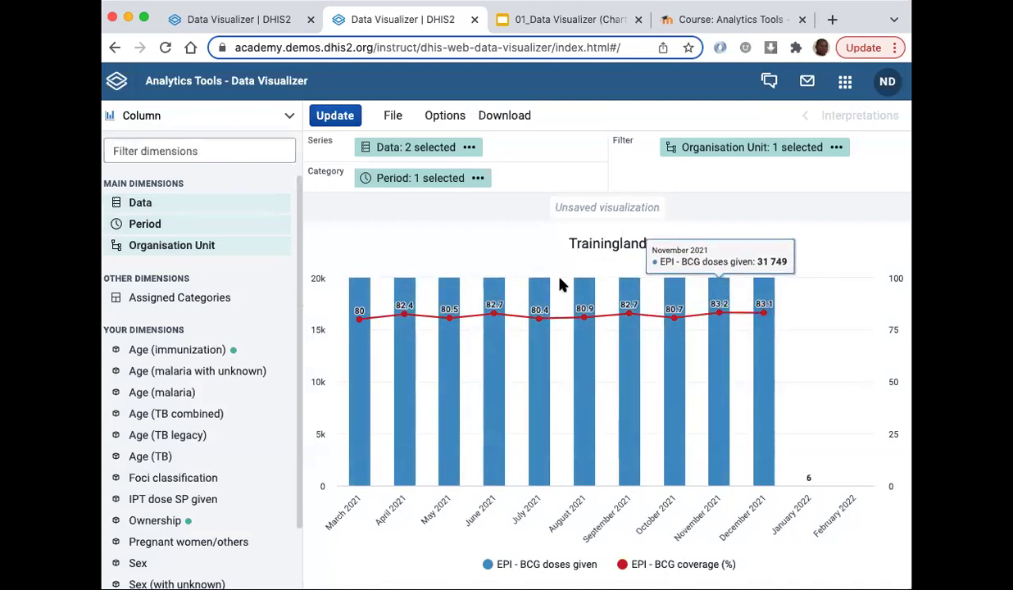
- Set the maximum of the vertical (y) axis 1 range to 15000 and update the chart
{"action": "left_click", "coordinate": [445, 119]}
{"action": "left_click", "coordinate": [342, 192]}
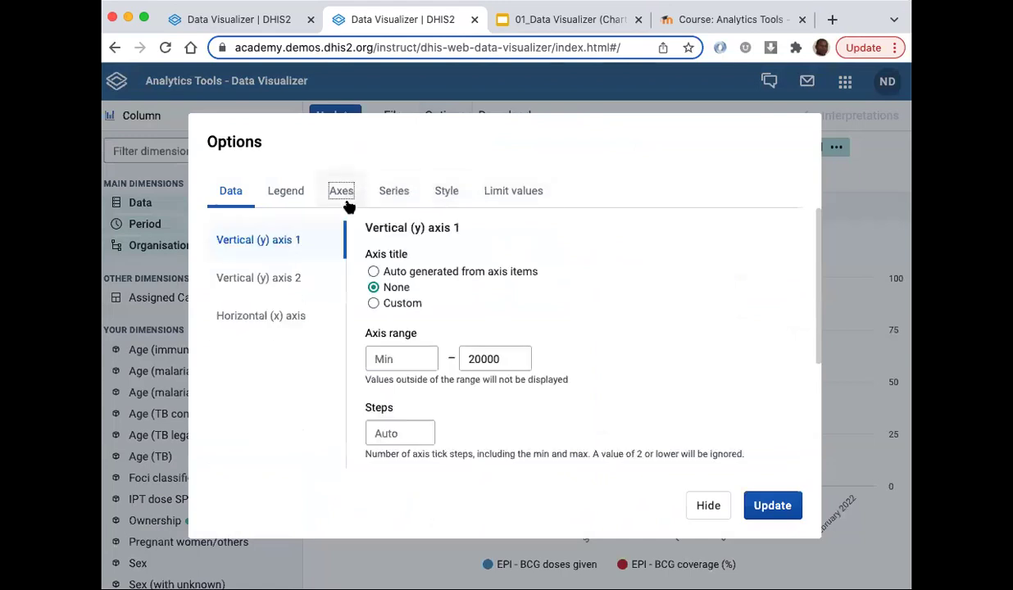
{"action": "left_click", "coordinate": [470, 358]}
{"action": "double_click", "coordinate": [479, 360]}
{"action": "type", "text": "0"}
{"action": "type", "text": "5"}
{"action": "type", "text": "000"}
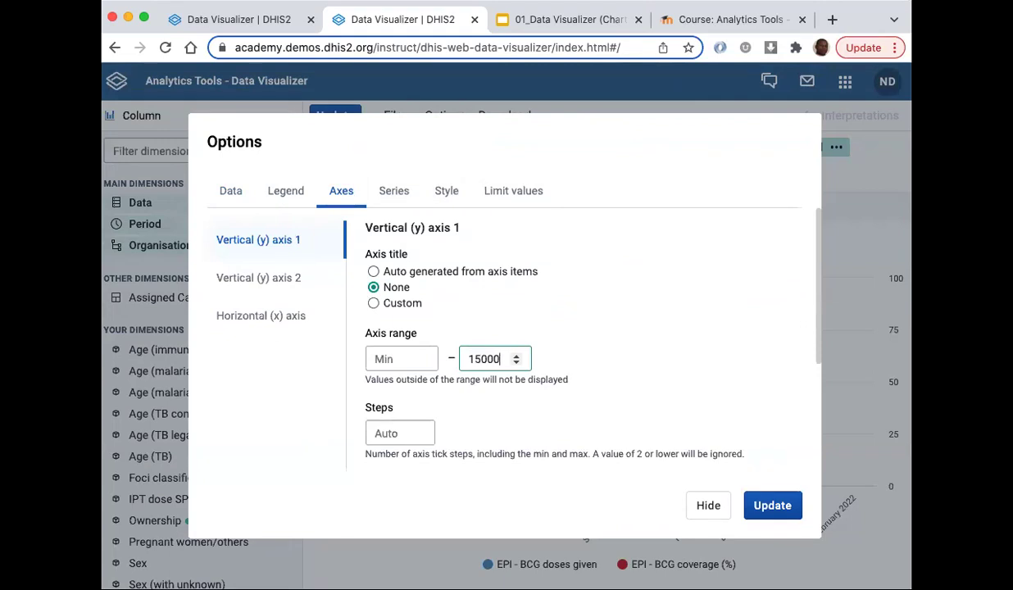
{"action": "left_click", "coordinate": [749, 499]}
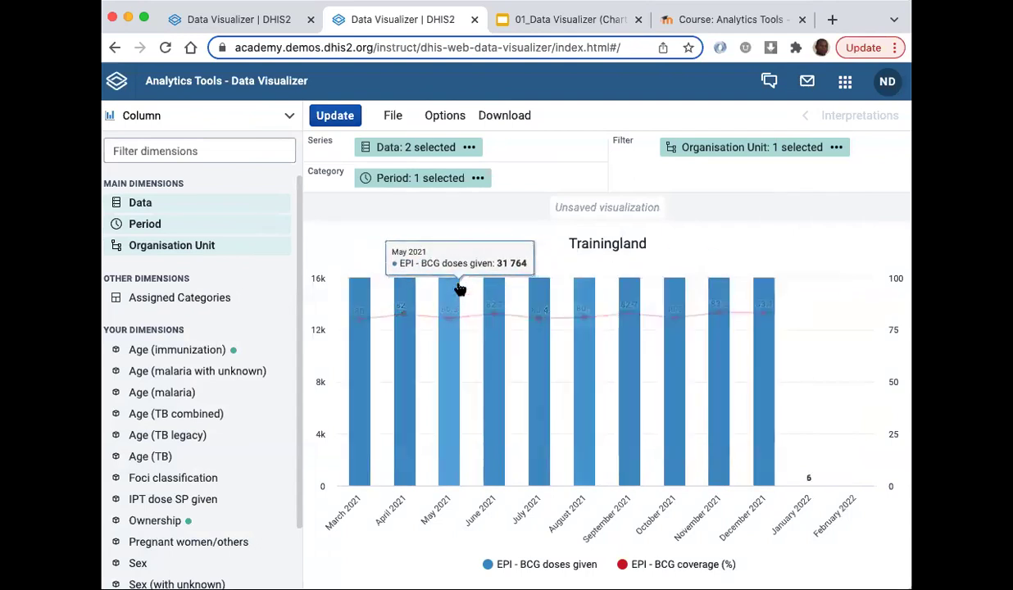
- Set the maximum of the vertical (y) axis 1 range to 150000 and update the chart
{"action": "left_click", "coordinate": [443, 115]}
{"action": "left_click", "coordinate": [341, 193]}
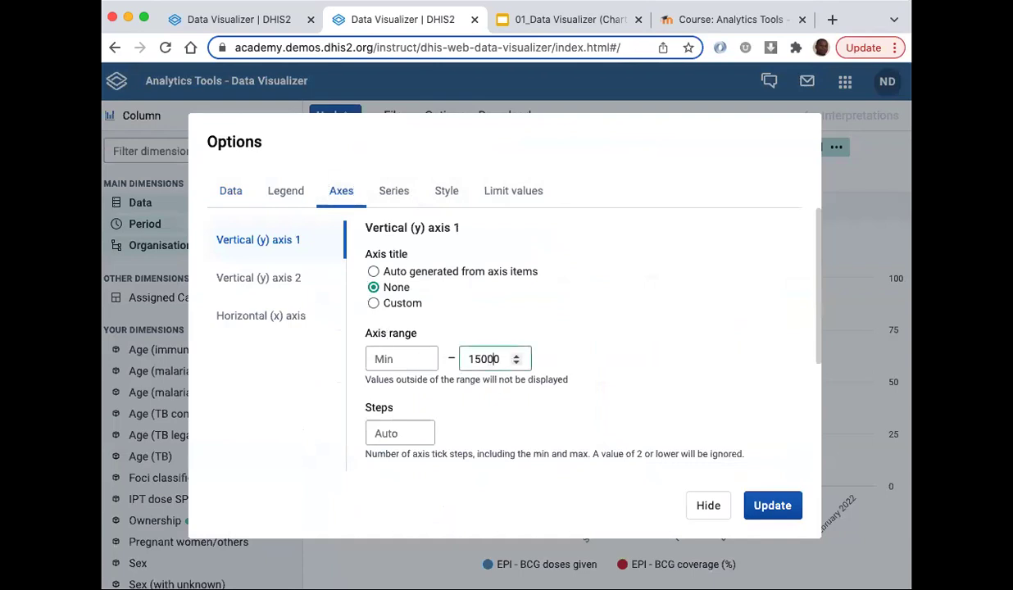
{"action": "left_click", "coordinate": [762, 501]}
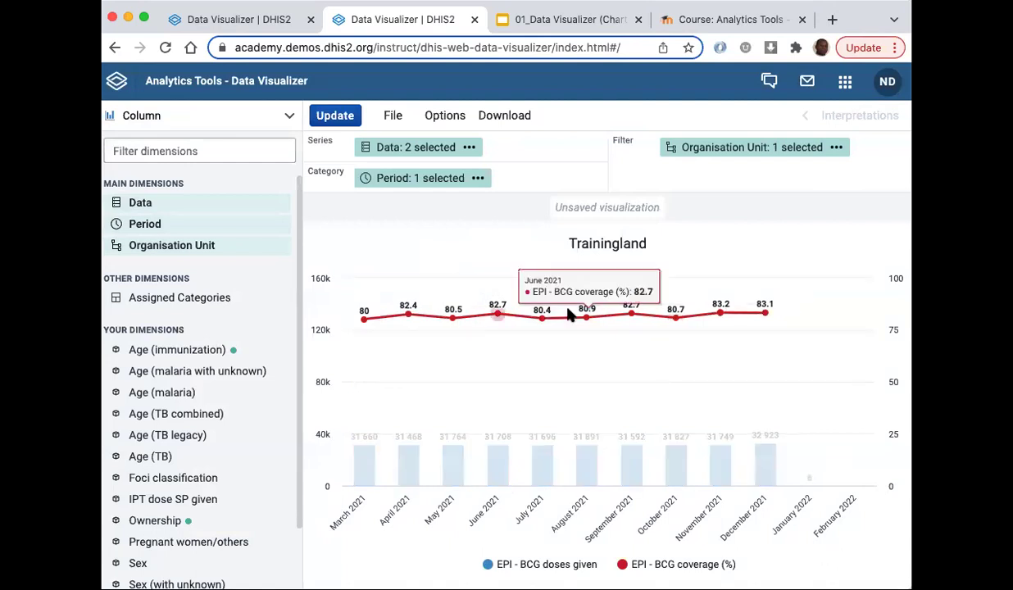
- Set the maximum of the vertical (y) axis 1 range to 110000 and update the chart
{"action": "left_click", "coordinate": [442, 117]}
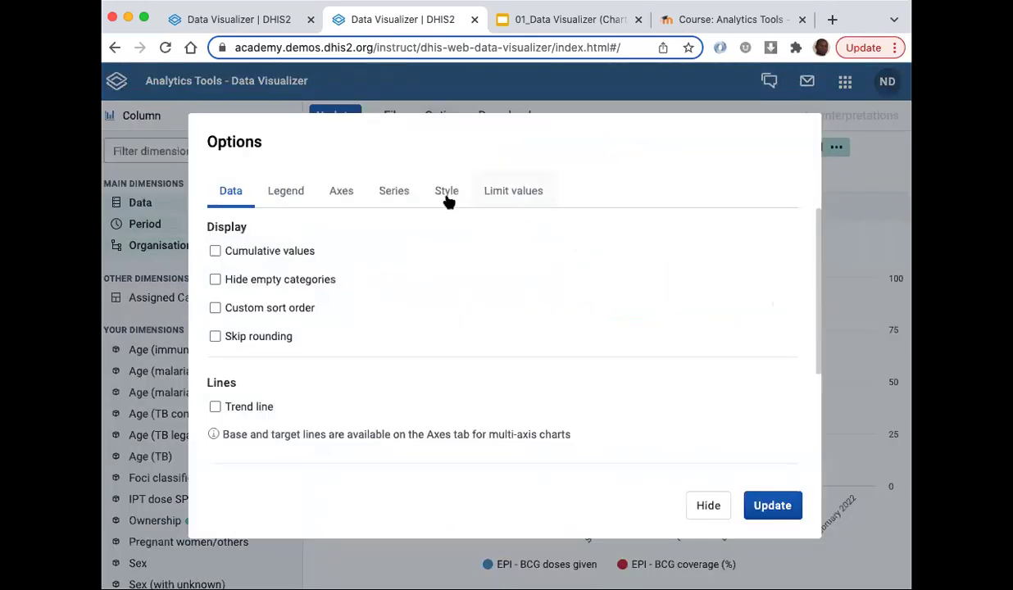
{"action": "left_click", "coordinate": [336, 191]}
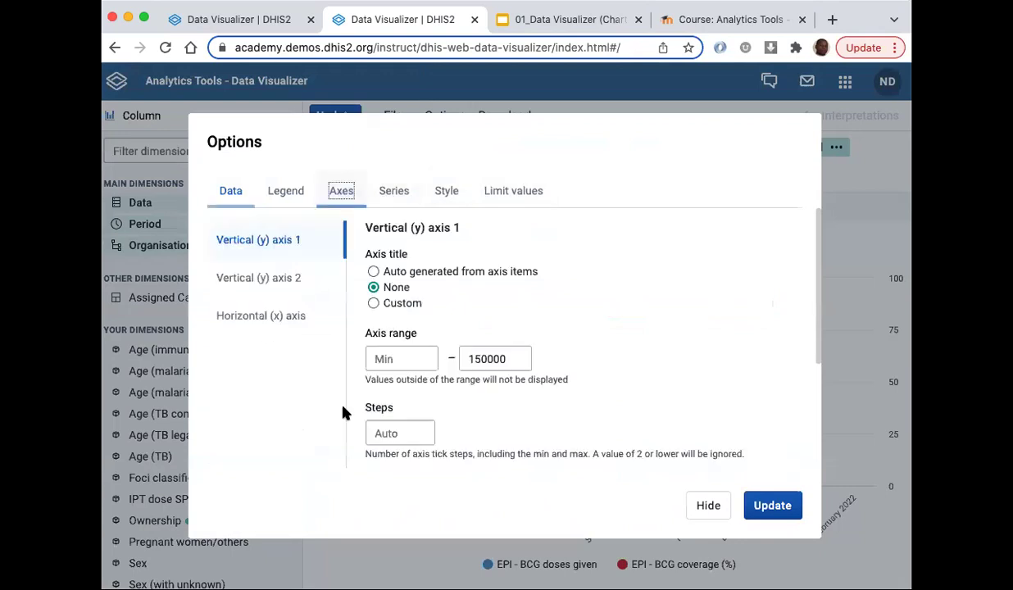
{"action": "left_click", "coordinate": [482, 358]}
{"action": "key", "text": "BackSpace"}
{"action": "type", "text": "1"}
{"action": "left_click", "coordinate": [770, 505]}
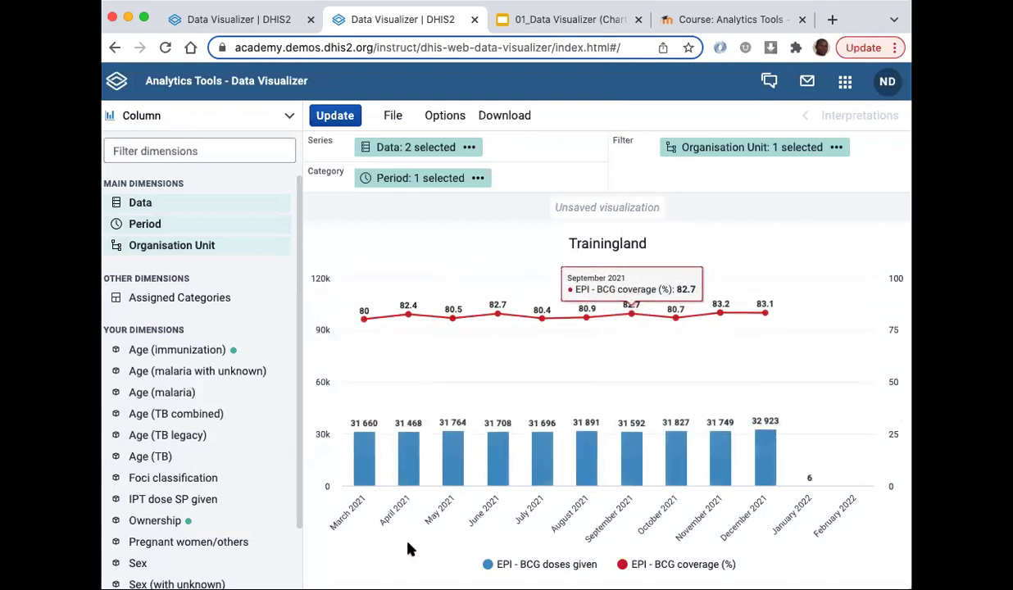
- Give vertical (y) axis 1 the custom title "BCG Doses Given" in the axes options
{"action": "left_click", "coordinate": [442, 116]}
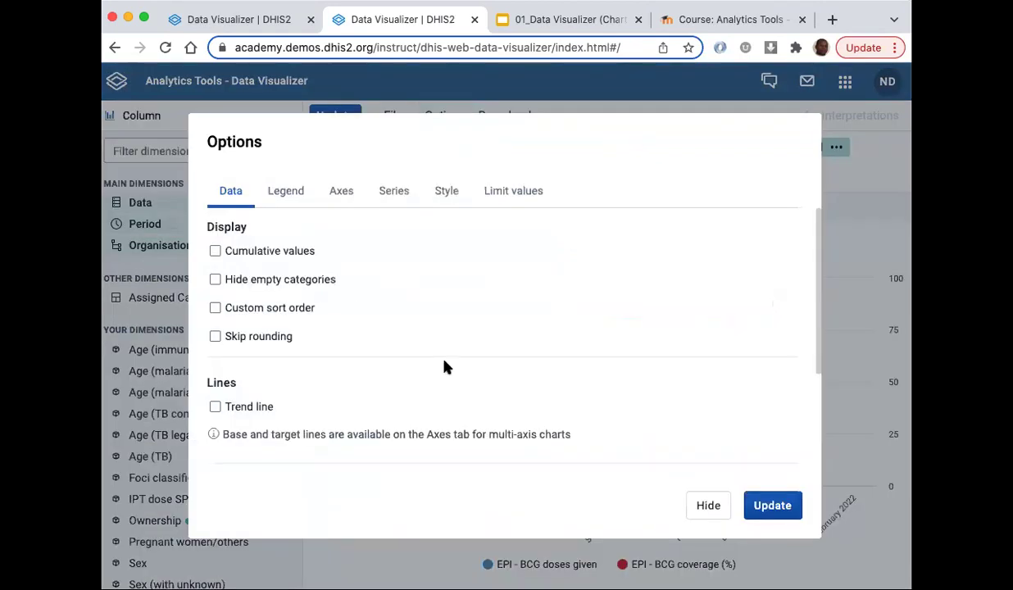
{"action": "left_click", "coordinate": [342, 193]}
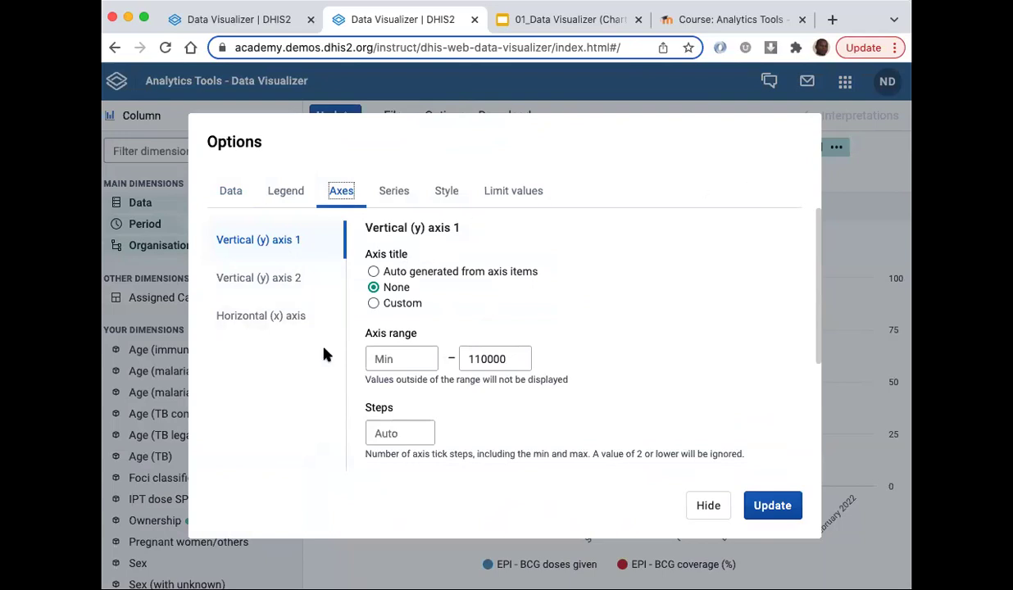
{"action": "left_click", "coordinate": [400, 307]}
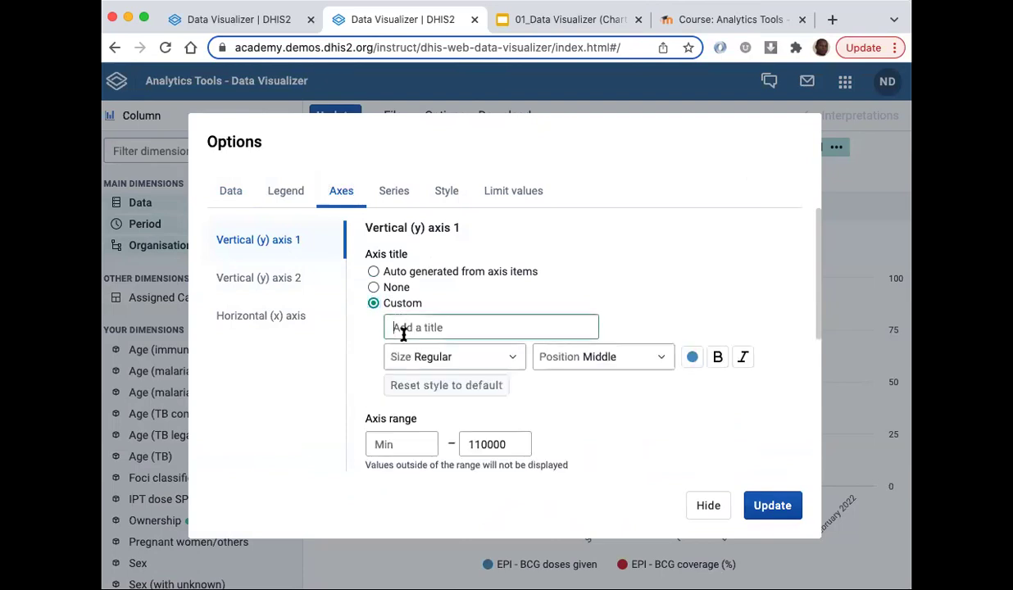
{"action": "type", "text": "BCG Do"}
{"action": "type", "text": "ses Gv"}
{"action": "type", "text": "v"}
{"action": "type", "text": "ev"}
{"action": "type", "text": "n"}
- Set the vertical (y) axis 1 title's position to Start and its colour to red
{"action": "left_click", "coordinate": [597, 365]}
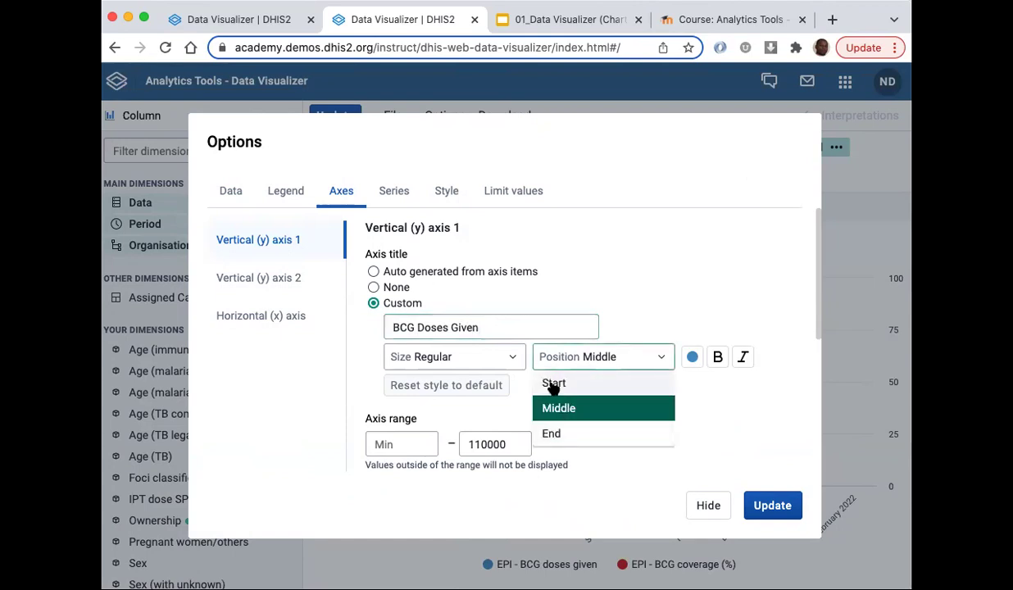
{"action": "left_click", "coordinate": [550, 383]}
{"action": "left_click", "coordinate": [691, 358]}
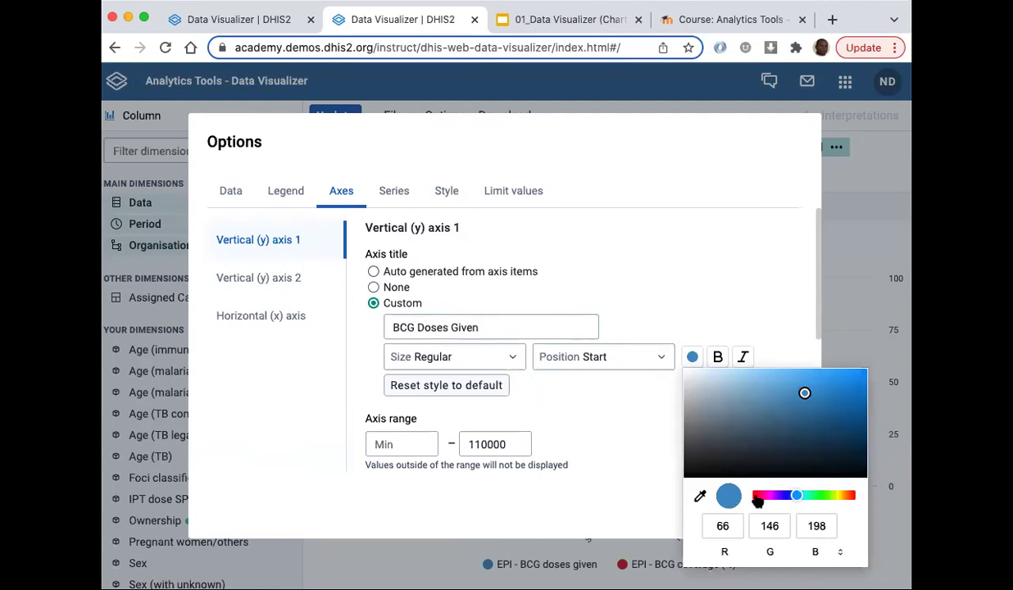
{"action": "left_click", "coordinate": [756, 495]}
{"action": "left_click", "coordinate": [614, 446]}
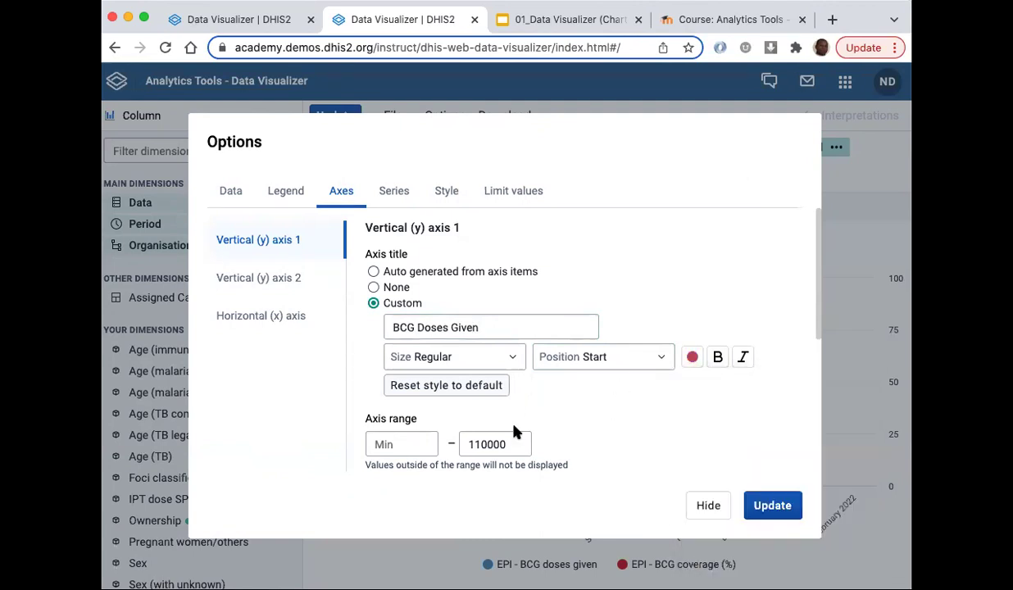
- Give vertical (y) axis 2 the custom title "BCG Coverage"
{"action": "left_click", "coordinate": [272, 283]}
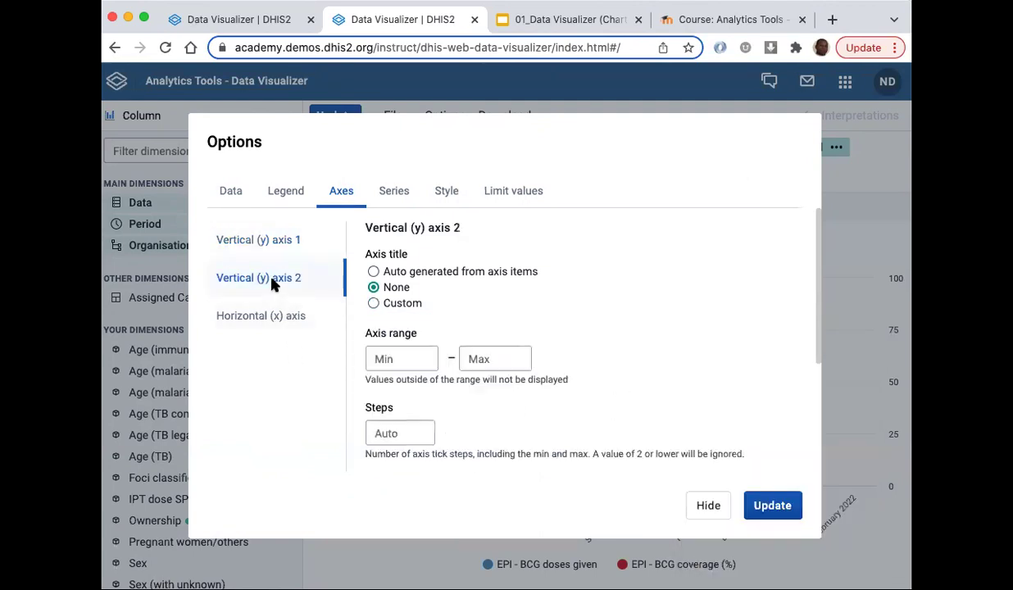
{"action": "scroll", "coordinate": [502, 357], "scroll_direction": "down", "scroll_amount": 3}
{"action": "scroll", "coordinate": [399, 289], "scroll_direction": "up", "scroll_amount": 3}
{"action": "left_click", "coordinate": [390, 302]}
{"action": "left_click", "coordinate": [416, 331]}
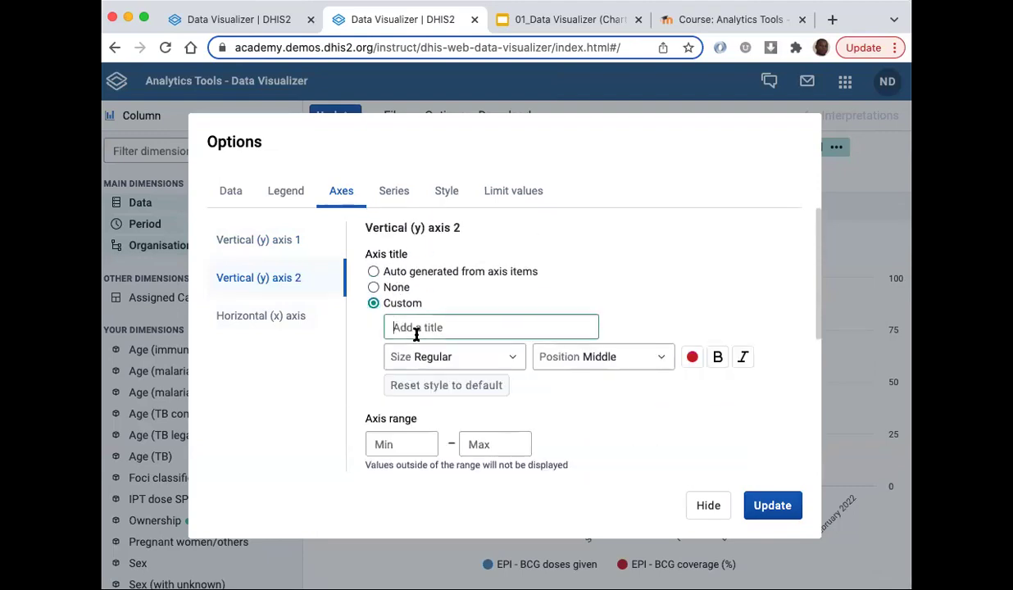
{"action": "type", "text": "BCG Coverage"}
- Colour the vertical (y) axis 2 title purple, set its position to Start, and update the chart
{"action": "left_click", "coordinate": [692, 357]}
{"action": "left_click", "coordinate": [780, 495]}
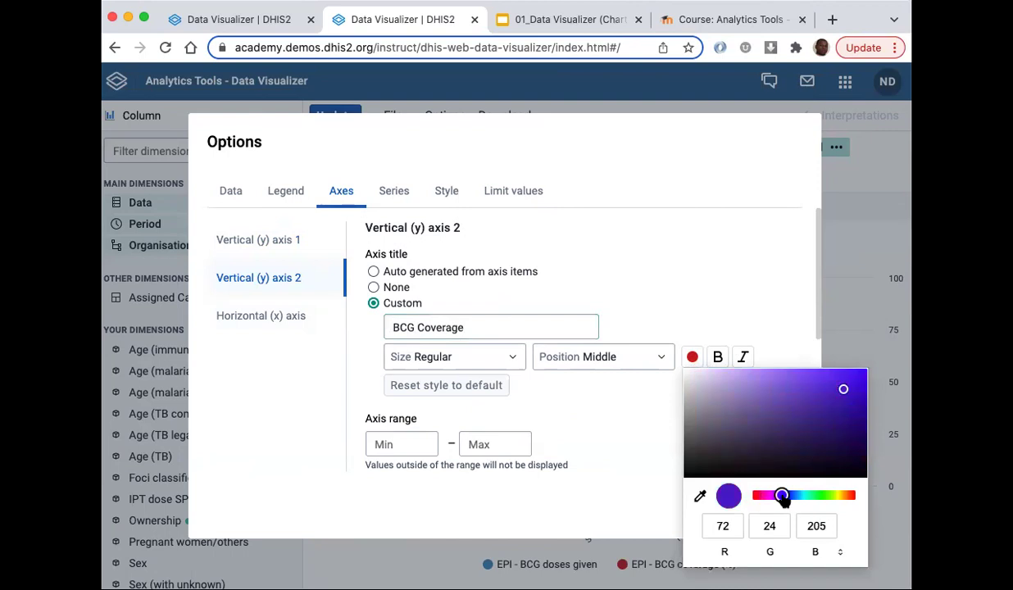
{"action": "left_click", "coordinate": [623, 410]}
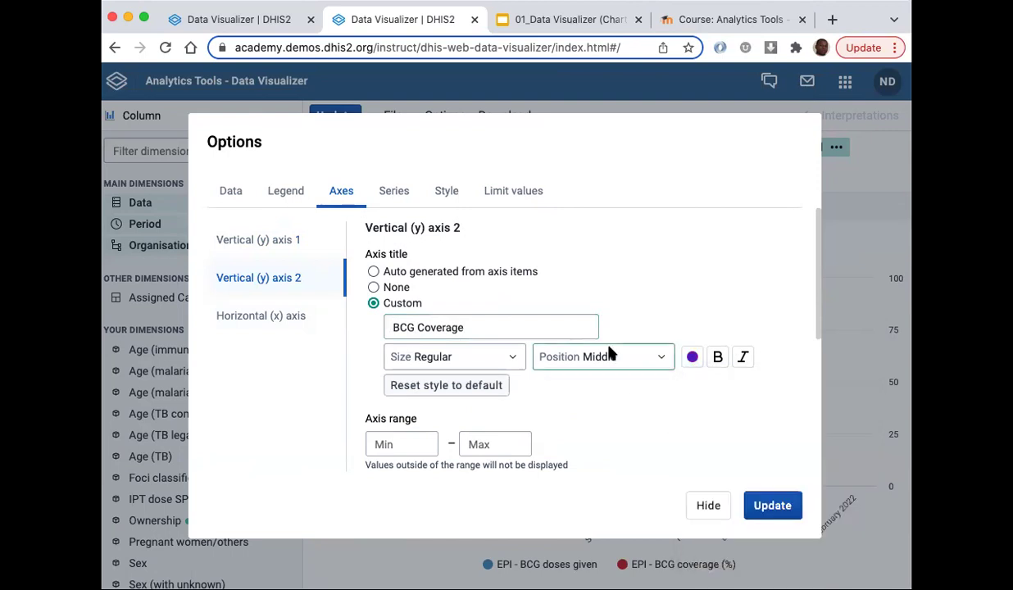
{"action": "left_click", "coordinate": [667, 358]}
{"action": "left_click", "coordinate": [572, 383]}
{"action": "scroll", "coordinate": [442, 418], "scroll_direction": "down", "scroll_amount": 5}
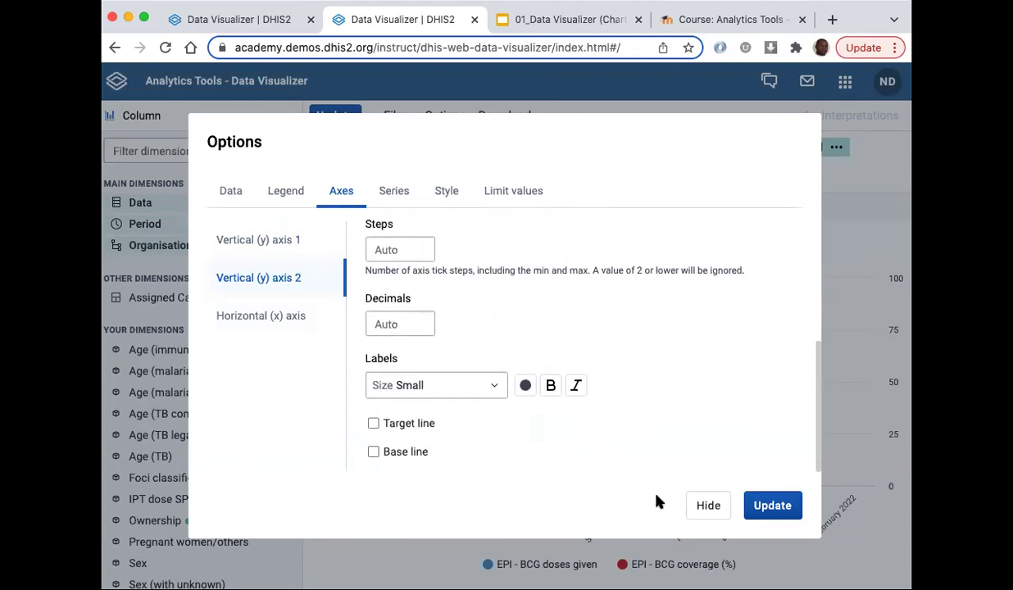
{"action": "left_click", "coordinate": [770, 508]}
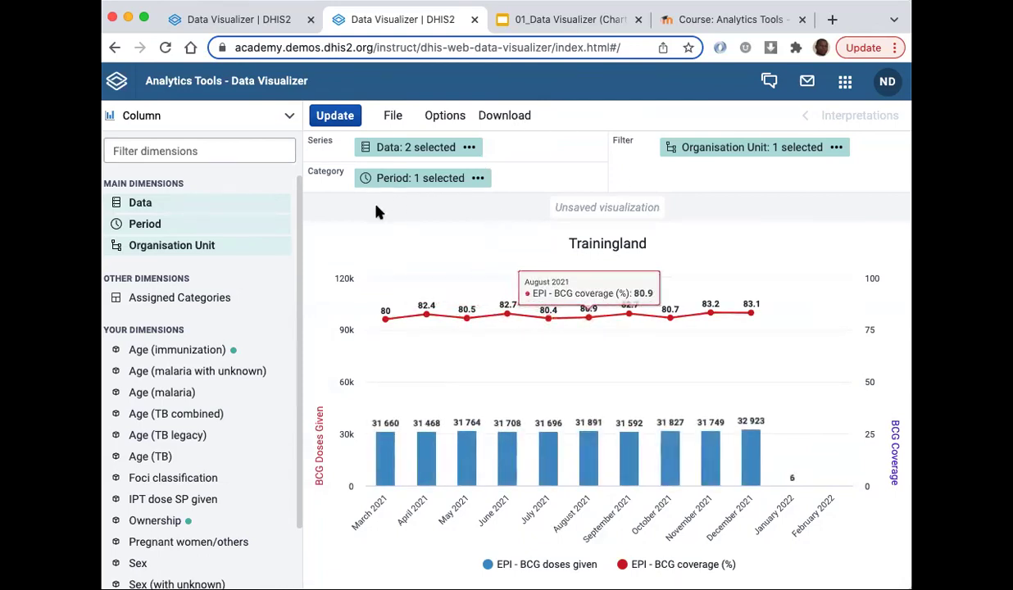
- Add the Urban/Rural dimension to the series with all its items: Peri-urban, Rural and Urban
{"action": "scroll", "coordinate": [154, 509], "scroll_direction": "down", "scroll_amount": 2}
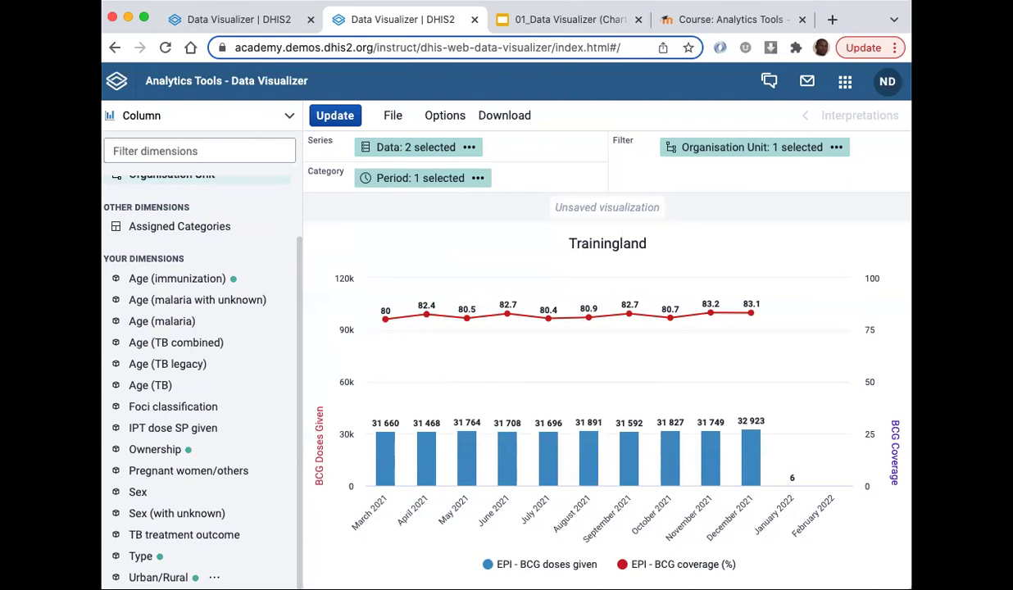
{"action": "left_click", "coordinate": [158, 577]}
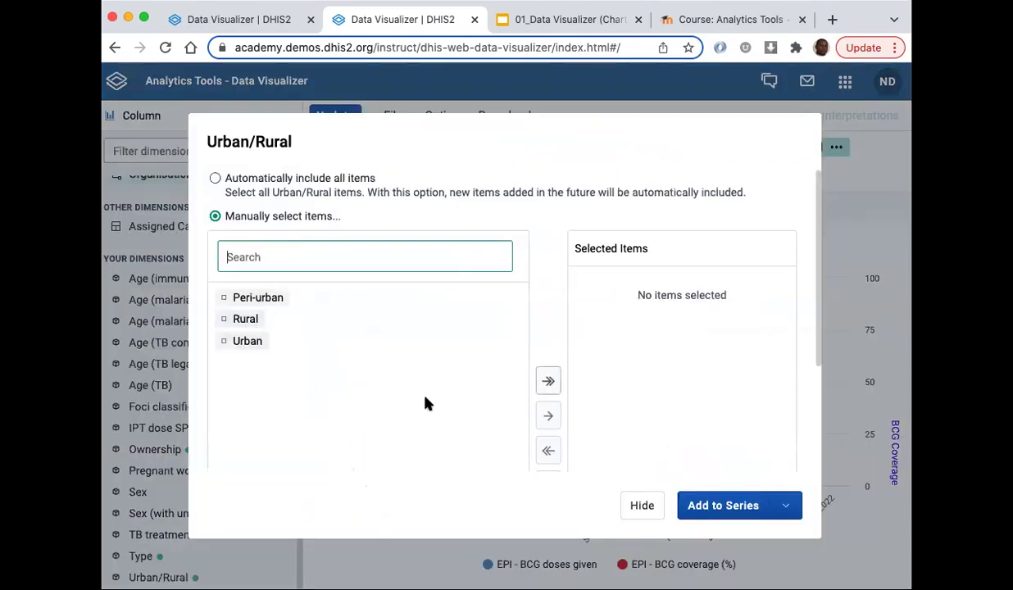
{"action": "left_click", "coordinate": [547, 381]}
{"action": "left_click", "coordinate": [762, 507]}
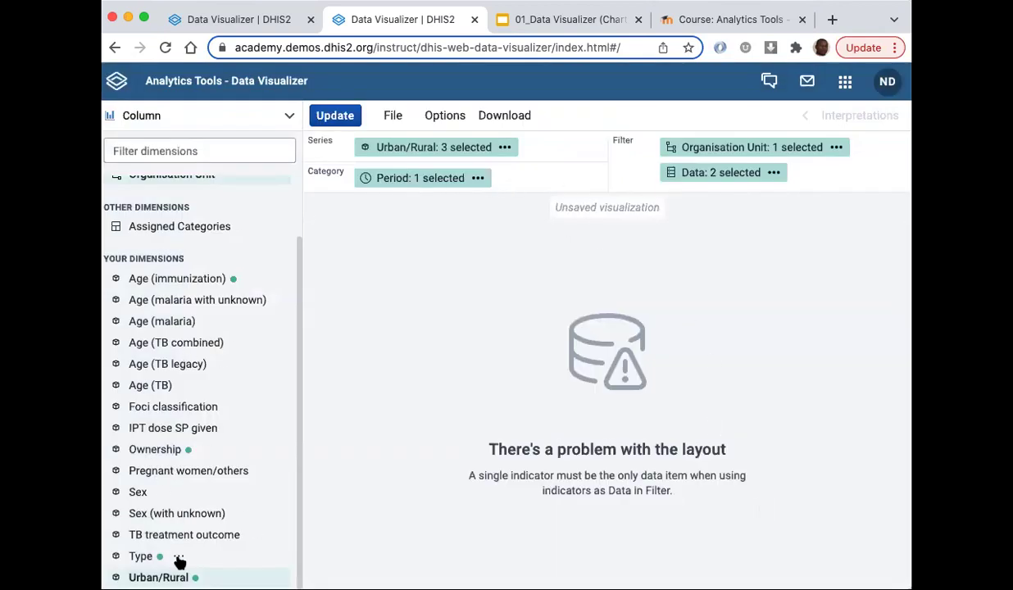
{"action": "left_click", "coordinate": [158, 577]}
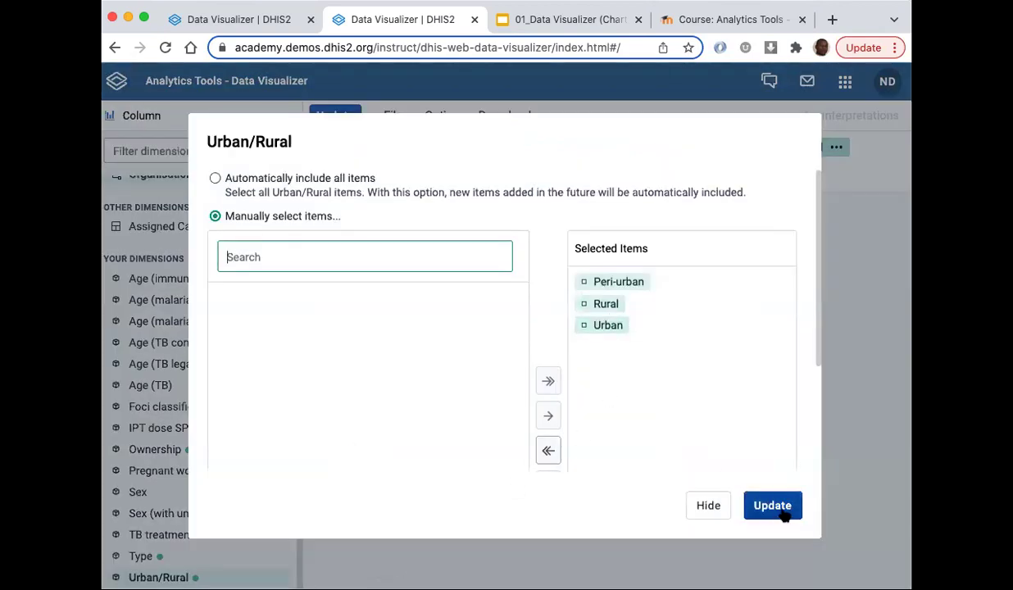
{"action": "left_click", "coordinate": [757, 503]}
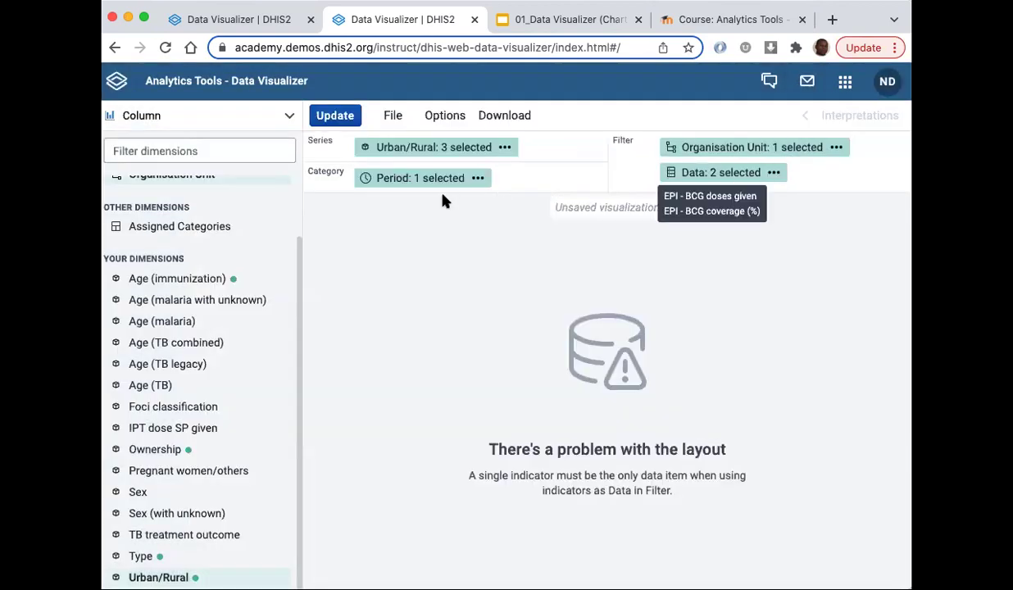
- Rearrange the layout with Data as series and Urban/Rural ahead of Period as category, updating the chart
{"action": "left_click_drag", "start_coordinate": [419, 146], "coordinate": [548, 175]}
{"action": "left_click_drag", "start_coordinate": [712, 174], "coordinate": [411, 152]}
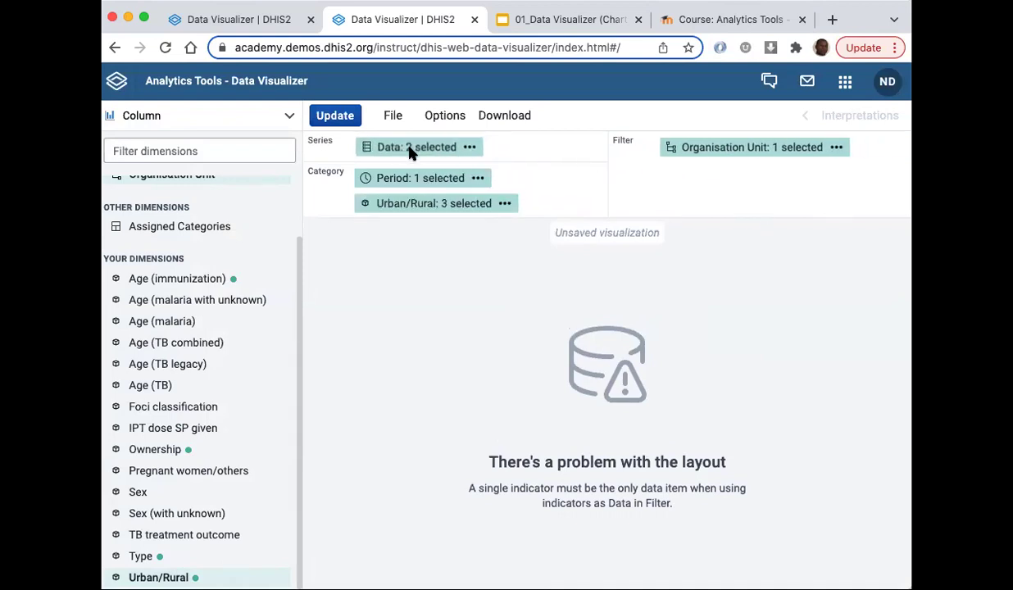
{"action": "left_click", "coordinate": [334, 116]}
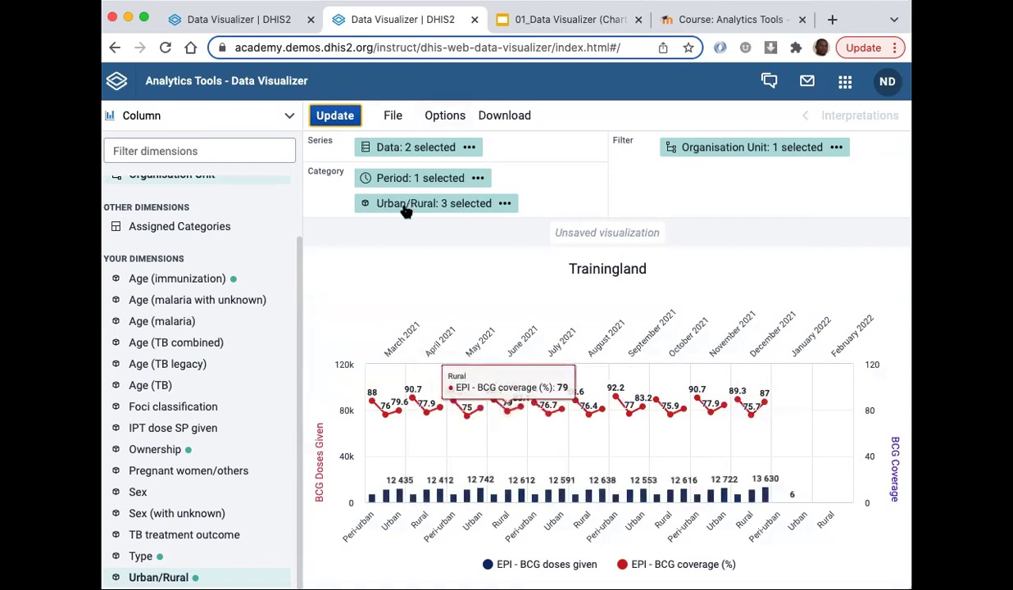
{"action": "left_click_drag", "start_coordinate": [406, 212], "coordinate": [393, 176]}
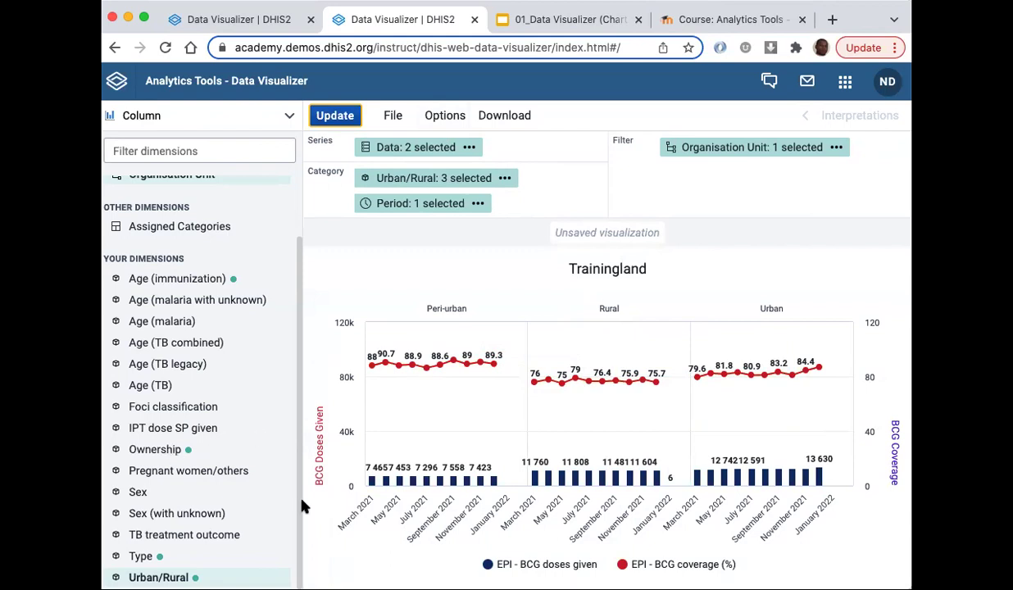
{"action": "mouse_move", "coordinate": [547, 396]}
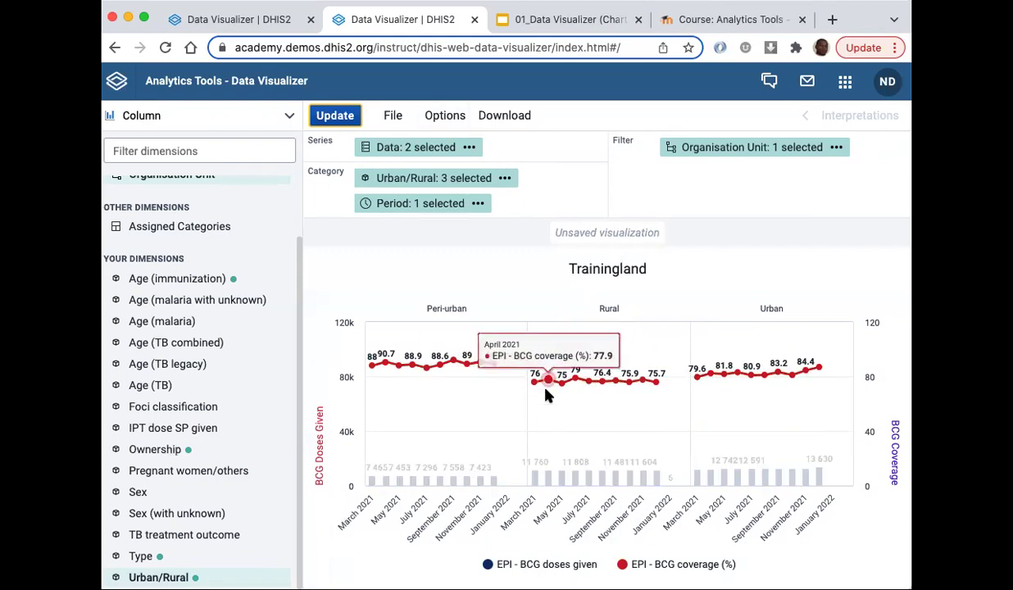
{"action": "left_click", "coordinate": [284, 116]}
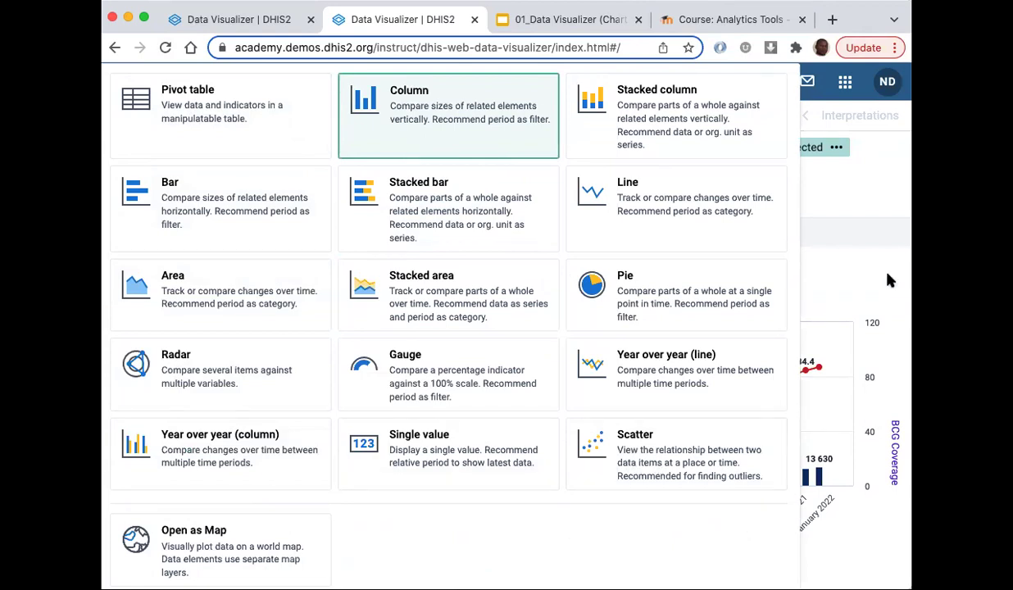
{"action": "left_click", "coordinate": [860, 262]}
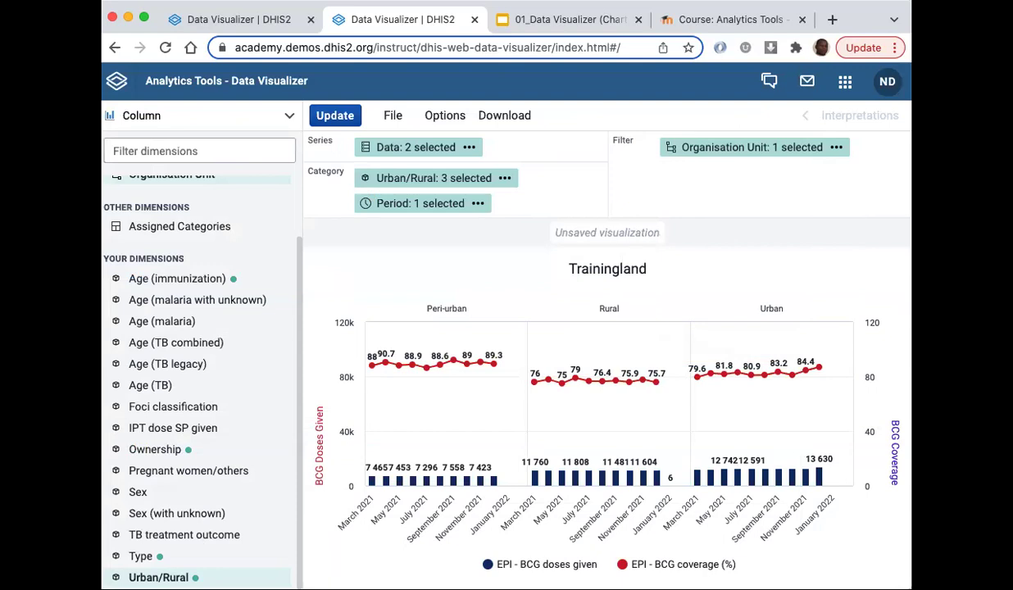
- Open the saved visualization RMNCAH - ANC1 - ANC4 Outlier Analysis - Last Year and inspect one of its outlier points
{"action": "left_click", "coordinate": [384, 116]}
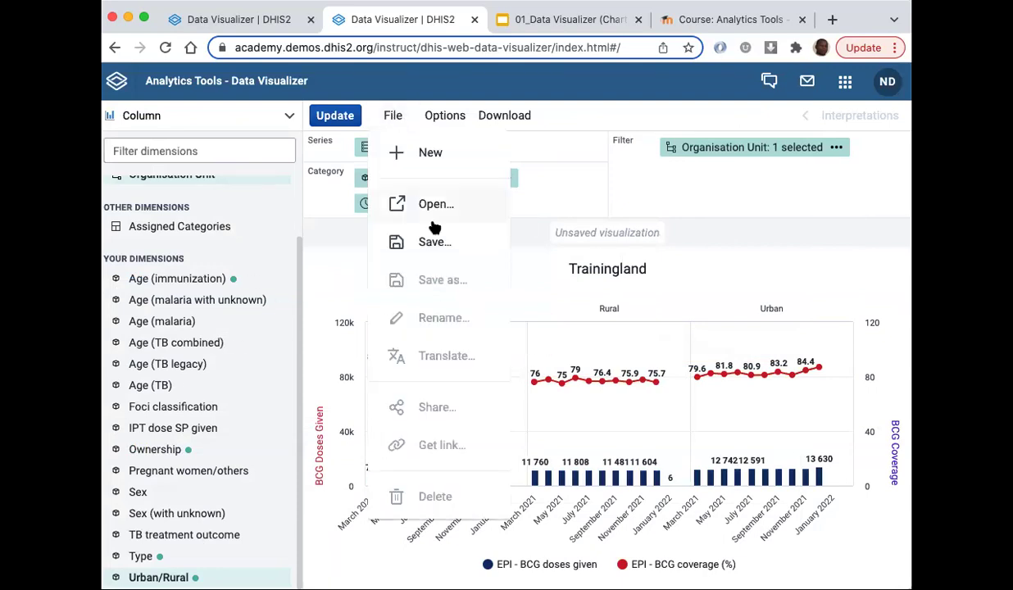
{"action": "left_click", "coordinate": [442, 207]}
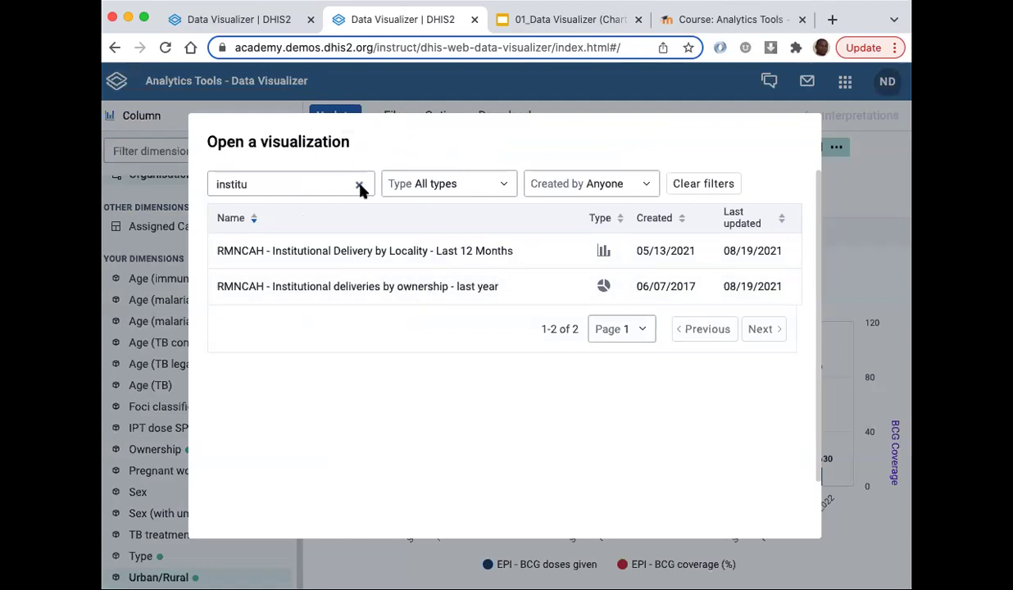
{"action": "left_click", "coordinate": [359, 187]}
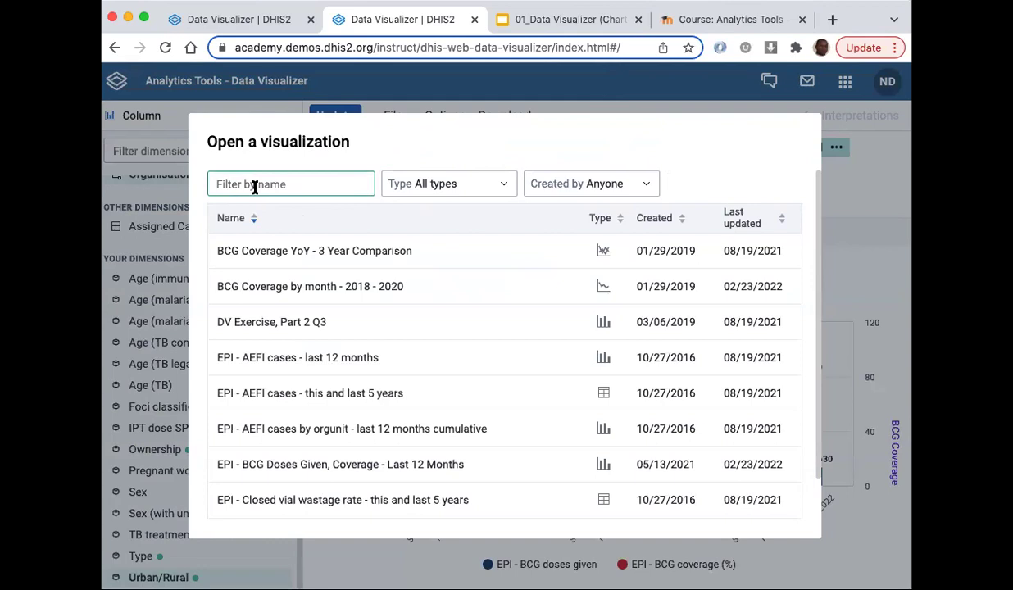
{"action": "type", "text": "ANC"}
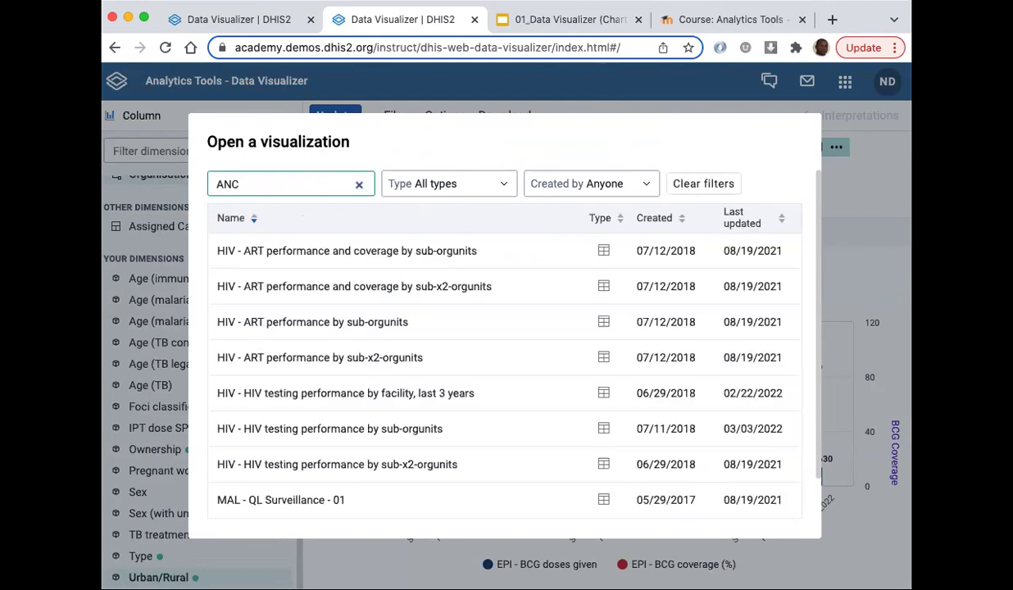
{"action": "type", "text": "1 - "}
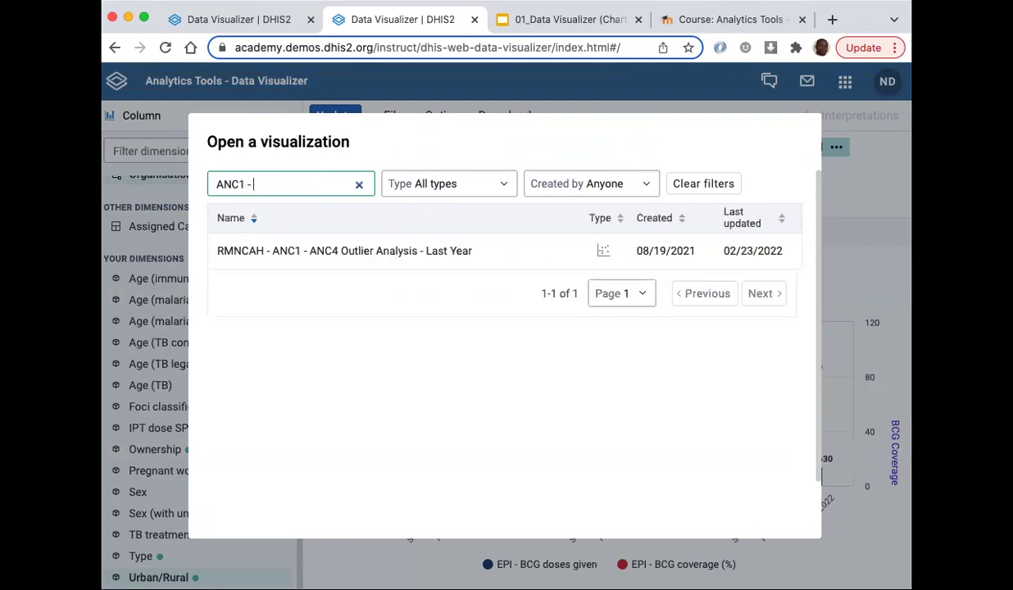
{"action": "type", "text": "ANC"}
{"action": "left_click", "coordinate": [339, 252]}
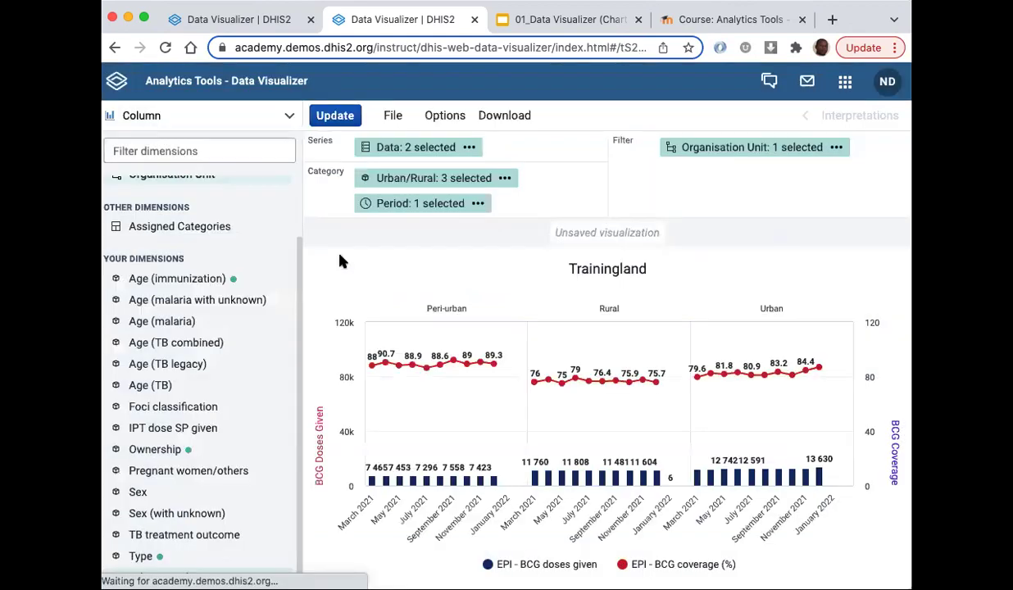
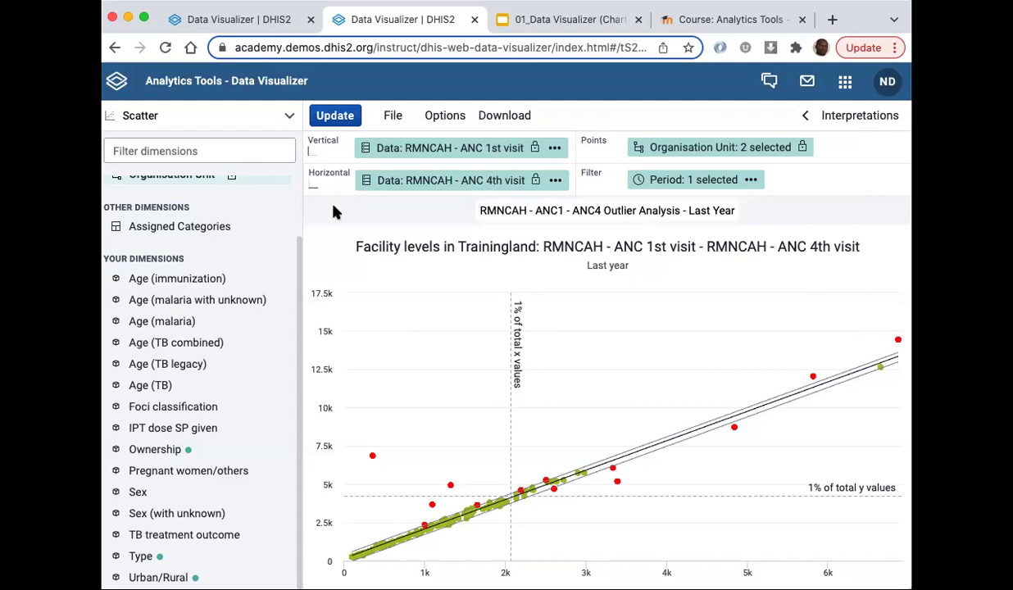
{"action": "mouse_move", "coordinate": [374, 459]}
- Start a new visualization and set its chart type to Scatter
{"action": "left_click", "coordinate": [391, 115]}
{"action": "left_click", "coordinate": [430, 154]}
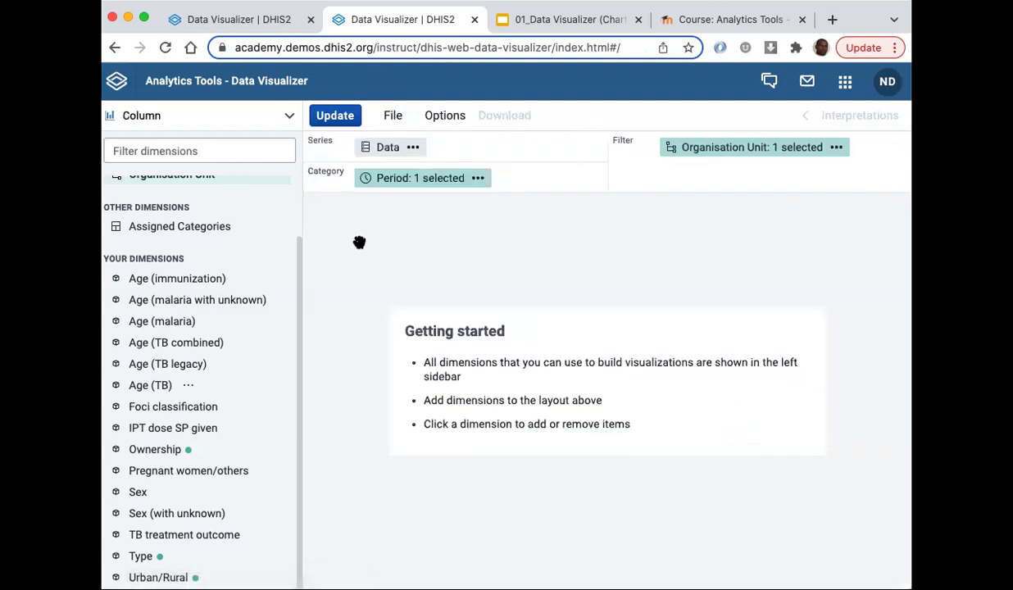
{"action": "left_click", "coordinate": [297, 117]}
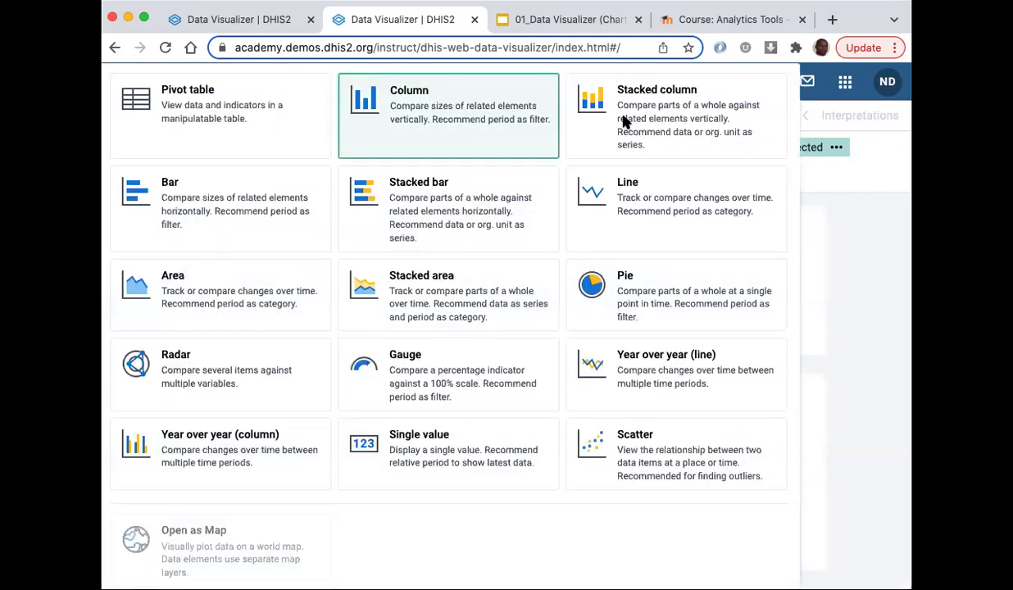
{"action": "left_click", "coordinate": [637, 468]}
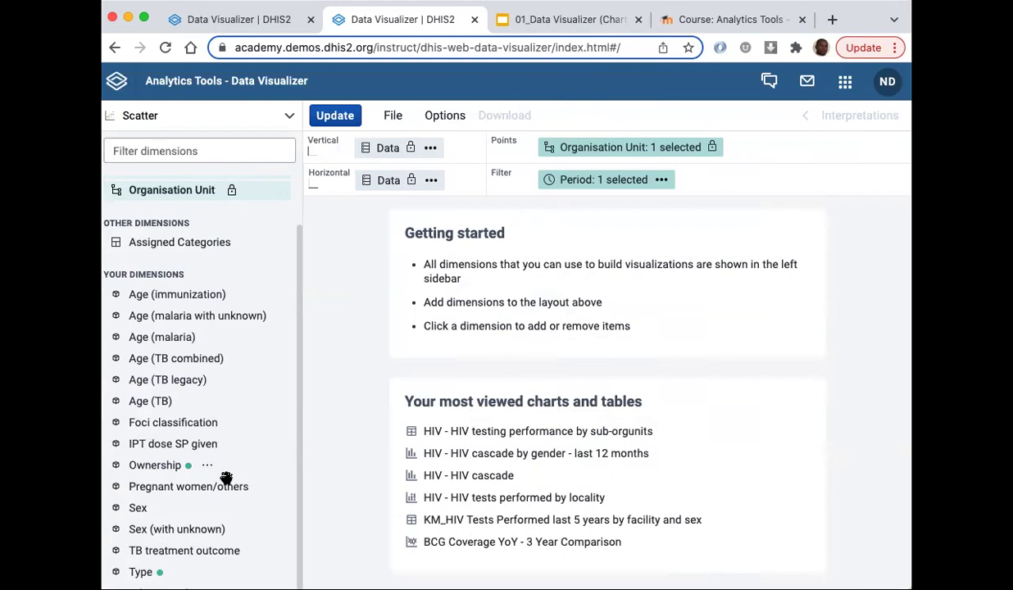
- Add the data element RMNCAH - ANC 1st visit as the vertical data item
{"action": "scroll", "coordinate": [244, 368], "scroll_direction": "up", "scroll_amount": 2}
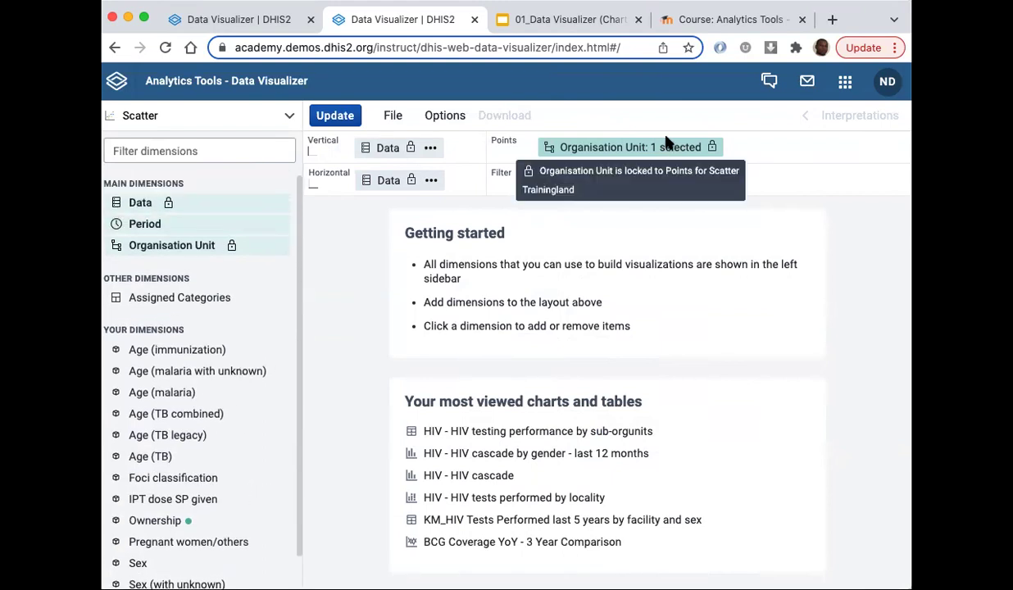
{"action": "left_click", "coordinate": [121, 205]}
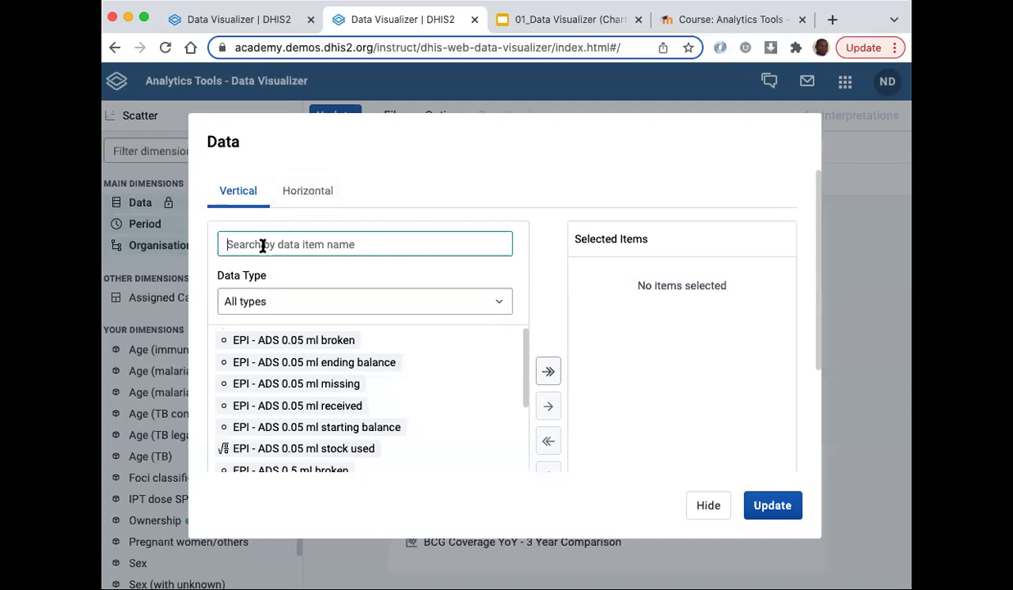
{"action": "type", "text": "ANC 1"}
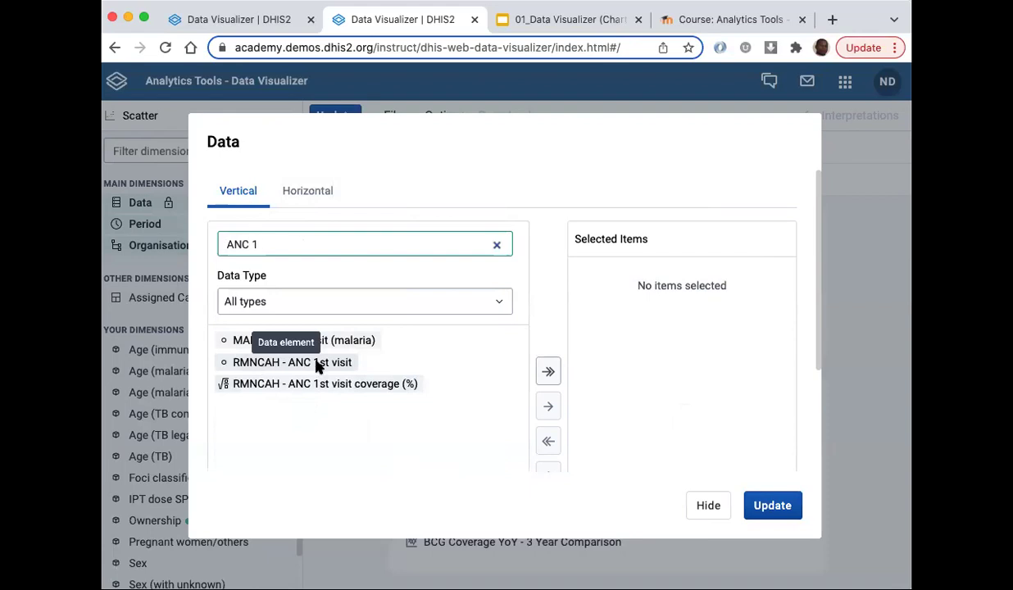
{"action": "double_click", "coordinate": [308, 364]}
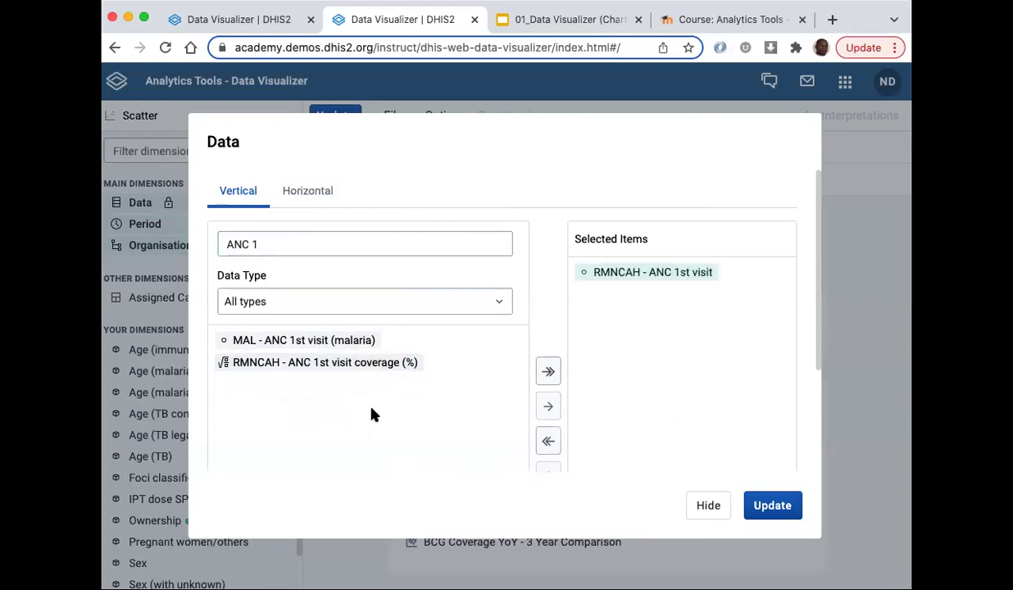
{"action": "scroll", "coordinate": [565, 418], "scroll_direction": "down", "scroll_amount": 3}
{"action": "scroll", "coordinate": [588, 422], "scroll_direction": "up", "scroll_amount": 3}
- Add RMNCAH - ANC 4th+ visit as the horizontal data item and update the scatter chart for the Last year period
{"action": "left_click", "coordinate": [315, 193]}
{"action": "left_click", "coordinate": [262, 248]}
{"action": "key", "text": "BackSpace"}
{"action": "type", "text": "4"}
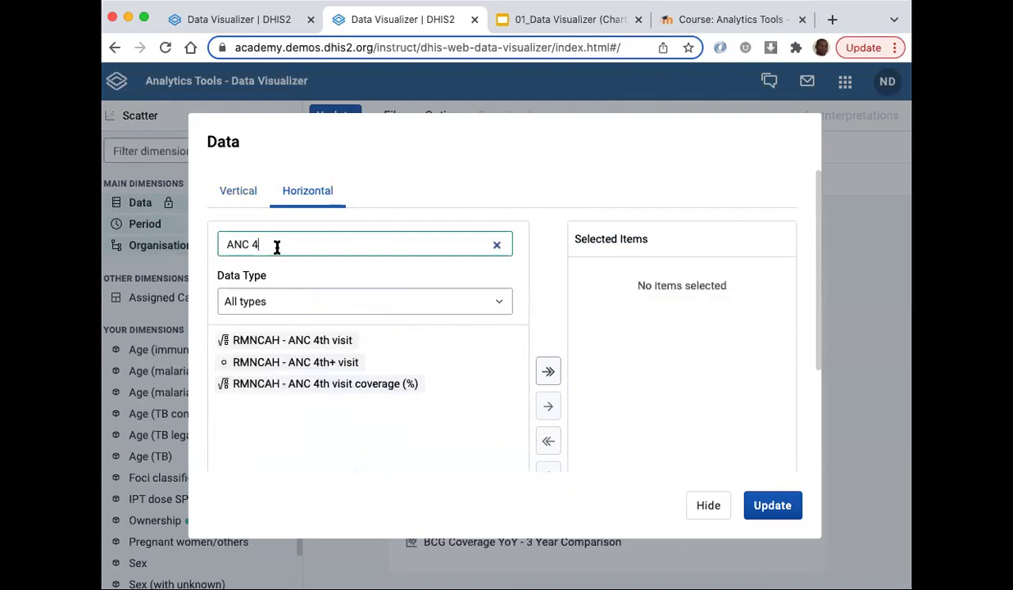
{"action": "double_click", "coordinate": [311, 367]}
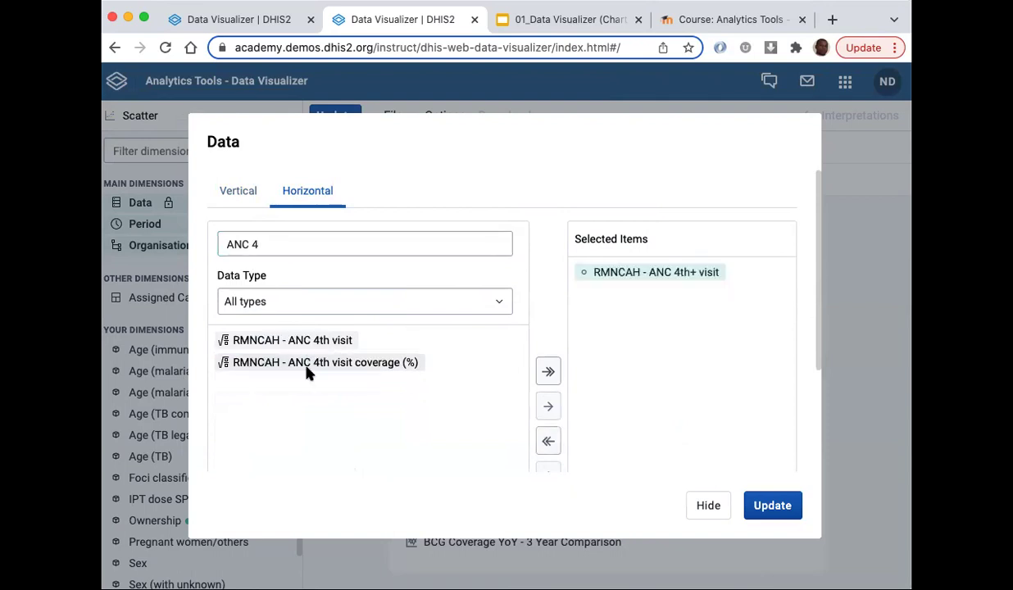
{"action": "left_click", "coordinate": [709, 506]}
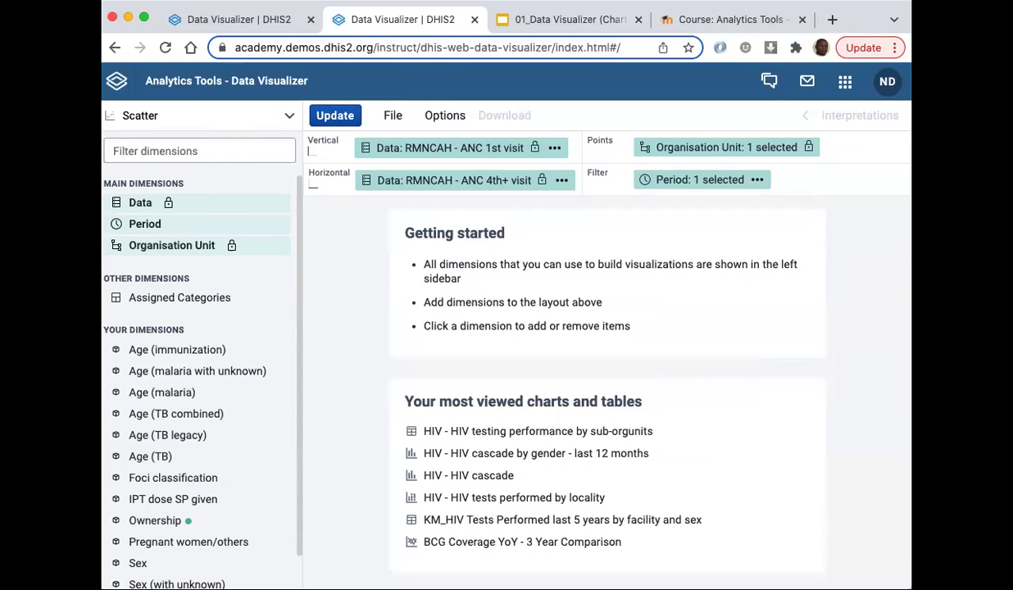
{"action": "left_click", "coordinate": [141, 224]}
{"action": "left_click", "coordinate": [750, 501]}
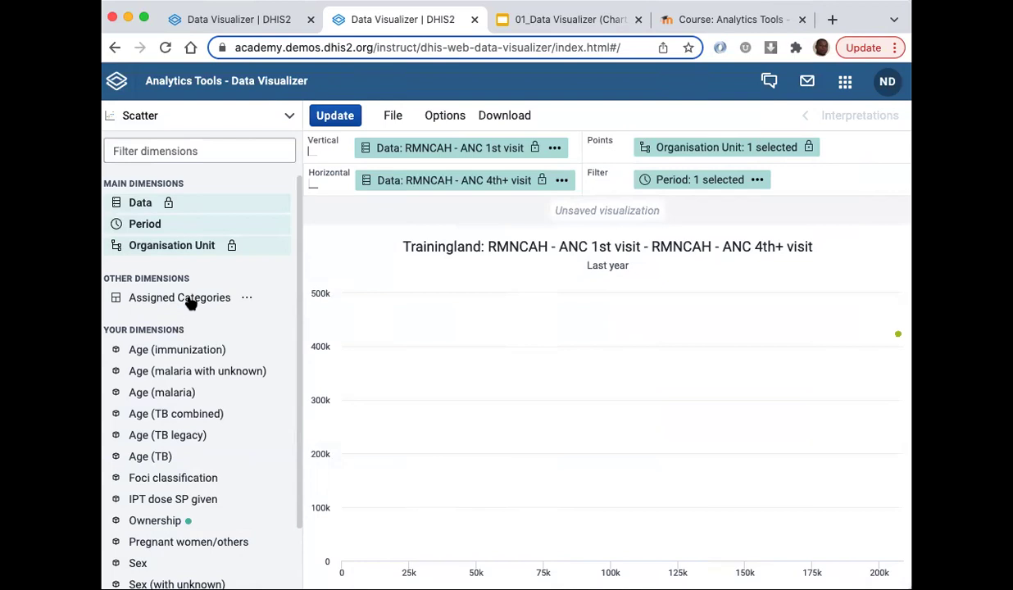
- Set the organisation unit level to Facility within Trainingland and update the scatter chart
{"action": "left_click", "coordinate": [160, 248]}
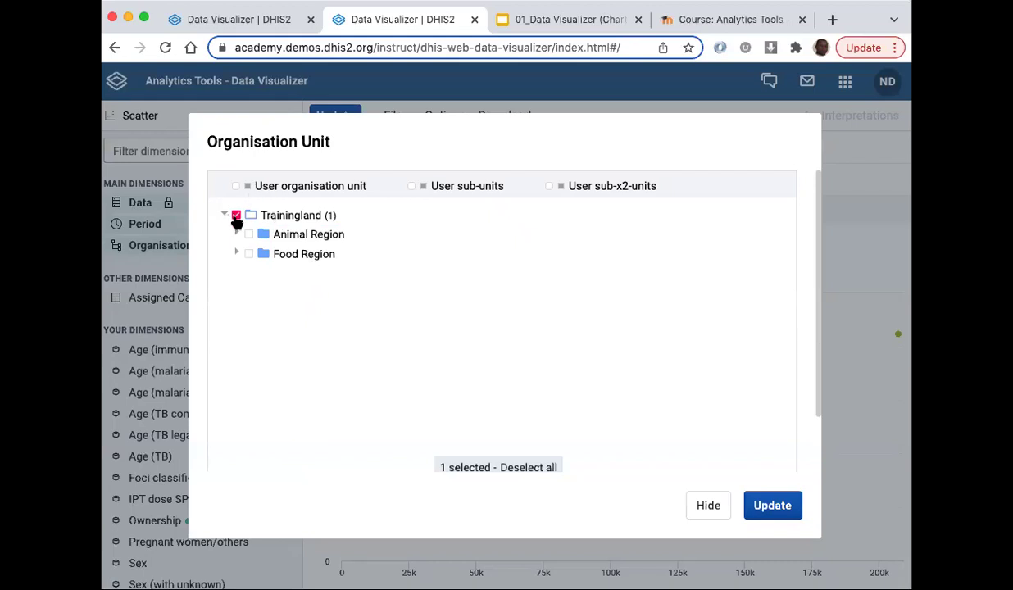
{"action": "scroll", "coordinate": [385, 350], "scroll_direction": "down", "scroll_amount": 2}
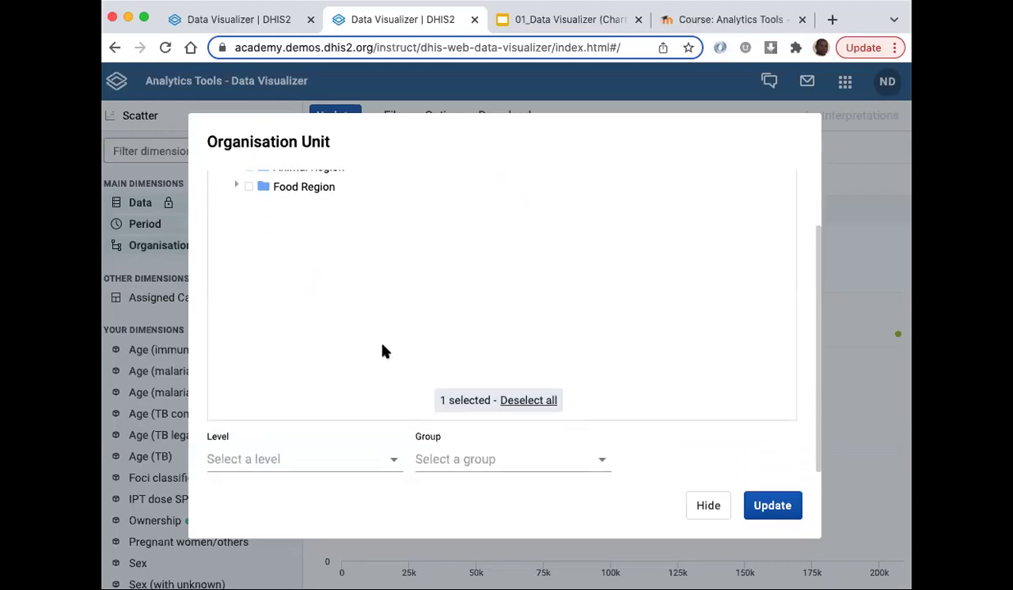
{"action": "left_click", "coordinate": [324, 457]}
{"action": "left_click", "coordinate": [244, 554]}
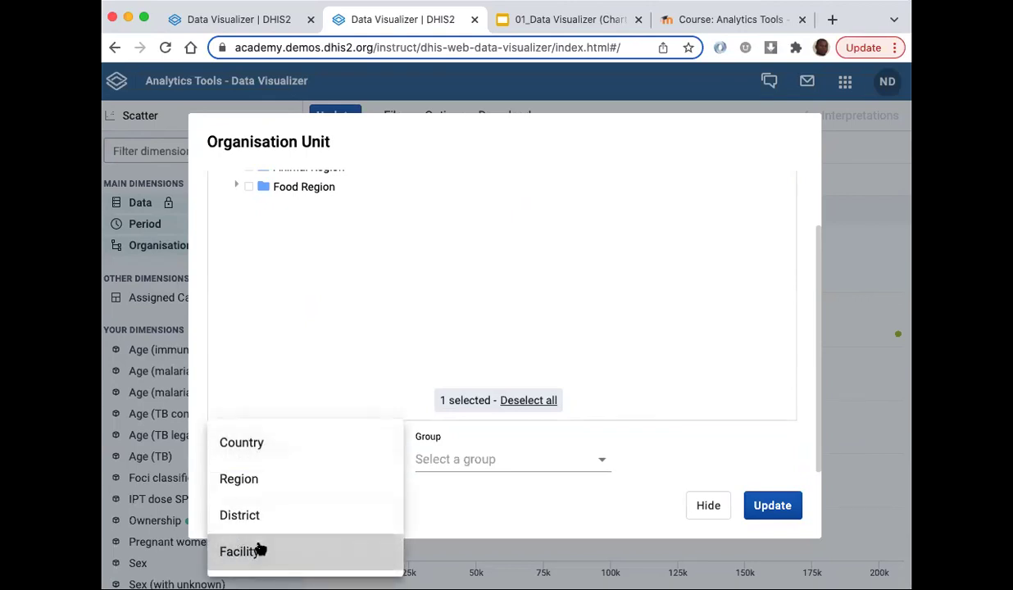
{"action": "left_click", "coordinate": [492, 522]}
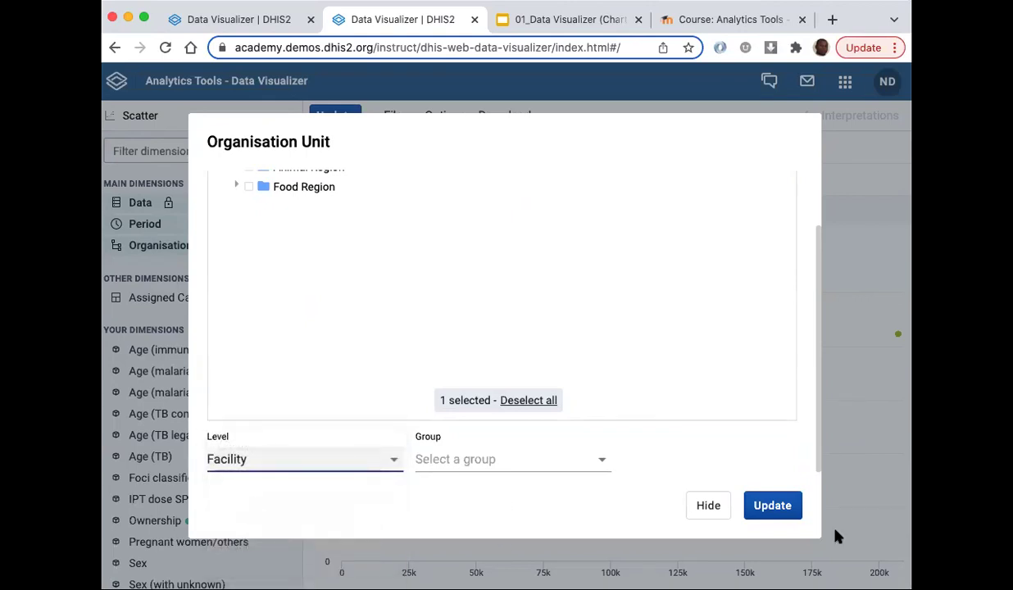
{"action": "left_click", "coordinate": [771, 507]}
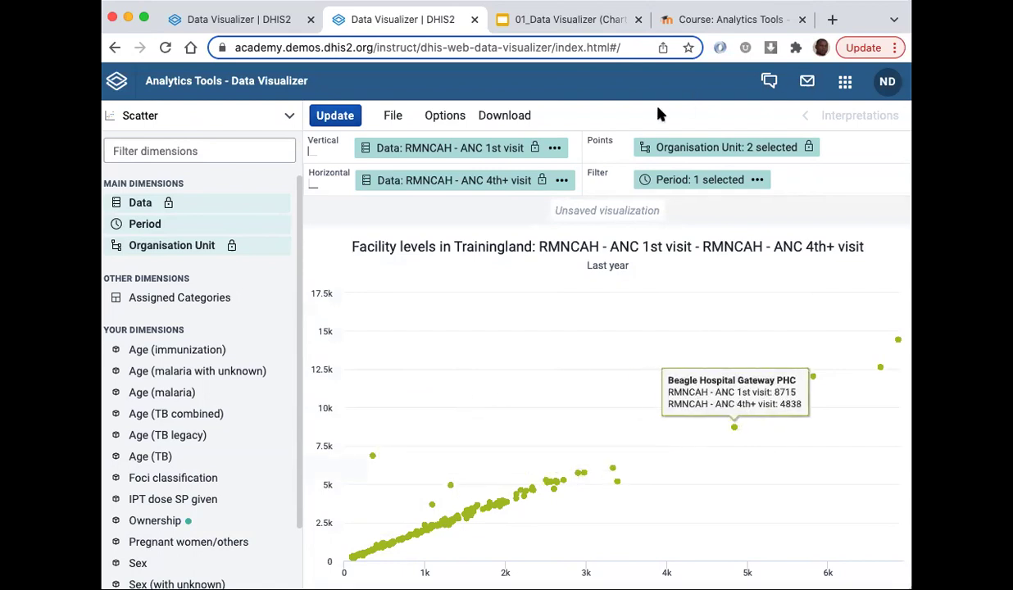
- Enable outlier analysis with the Interquartile Range method, threshold factor 1.5, and extreme lines at 1%, updating the chart
{"action": "mouse_move", "coordinate": [372, 454]}
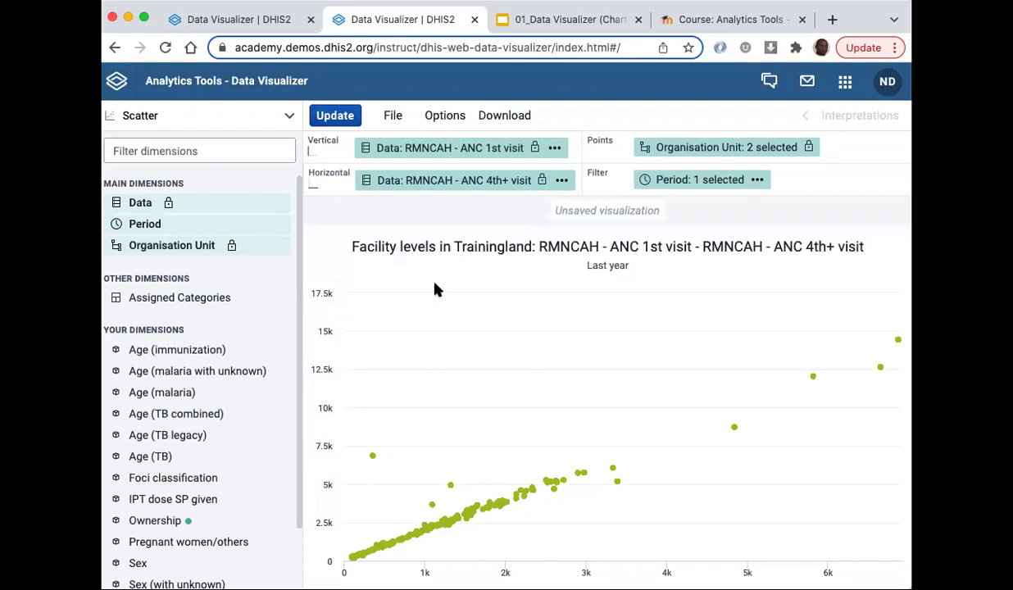
{"action": "left_click", "coordinate": [448, 117]}
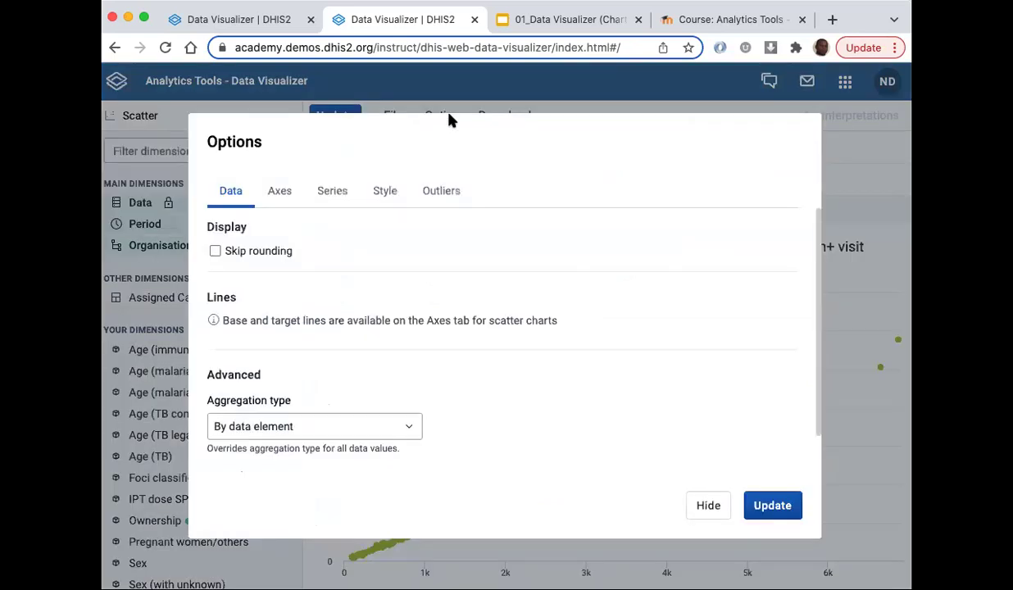
{"action": "left_click", "coordinate": [441, 194]}
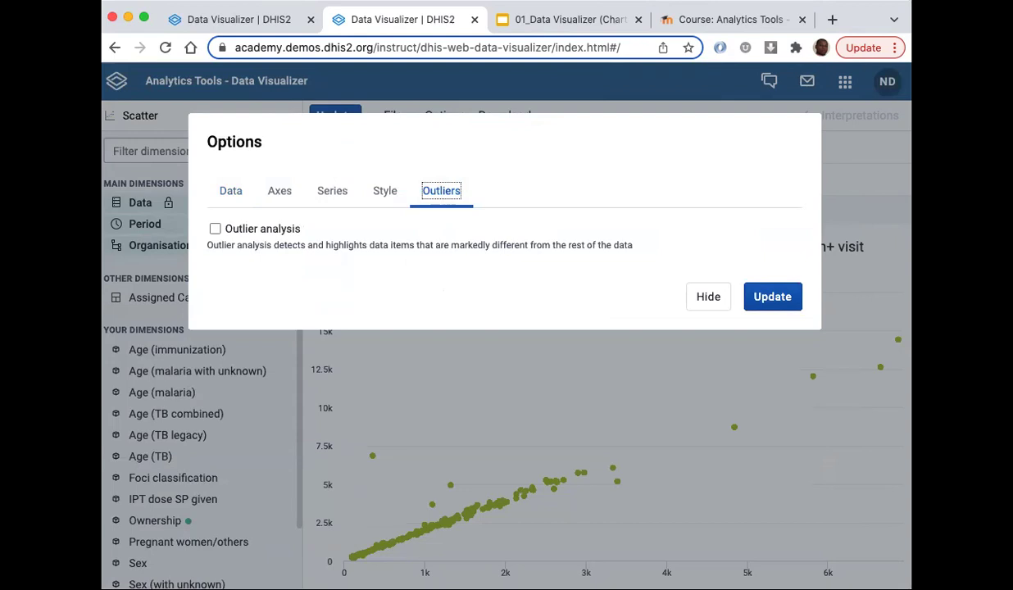
{"action": "left_click", "coordinate": [215, 229]}
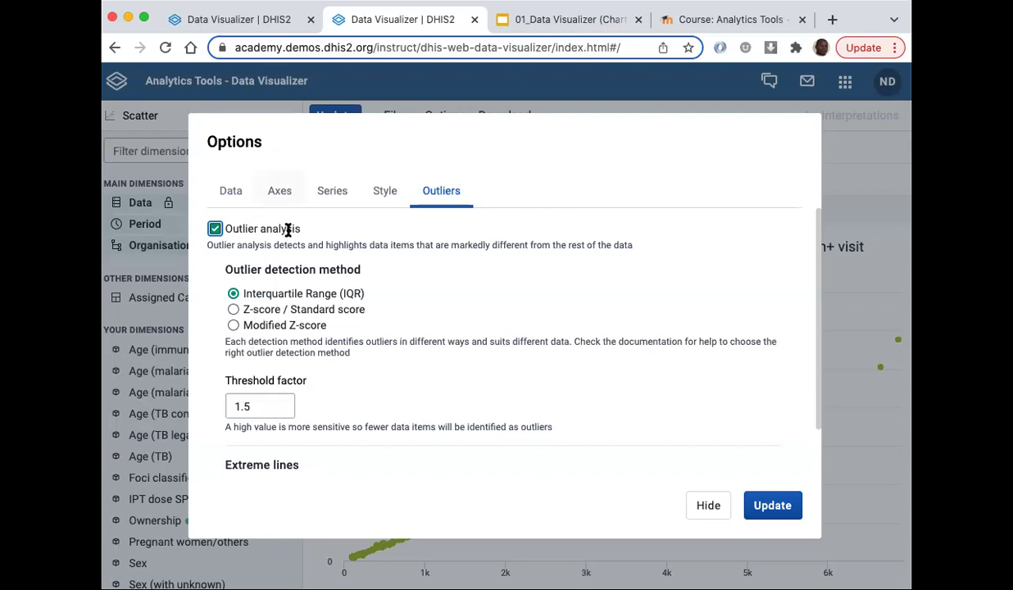
{"action": "scroll", "coordinate": [336, 318], "scroll_direction": "down", "scroll_amount": 2}
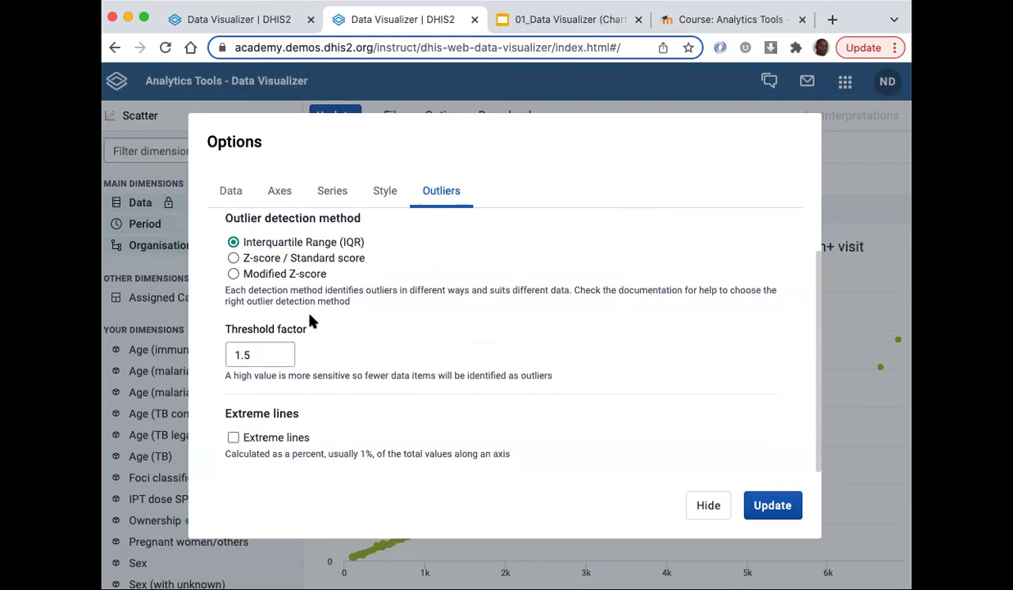
{"action": "left_click", "coordinate": [233, 439]}
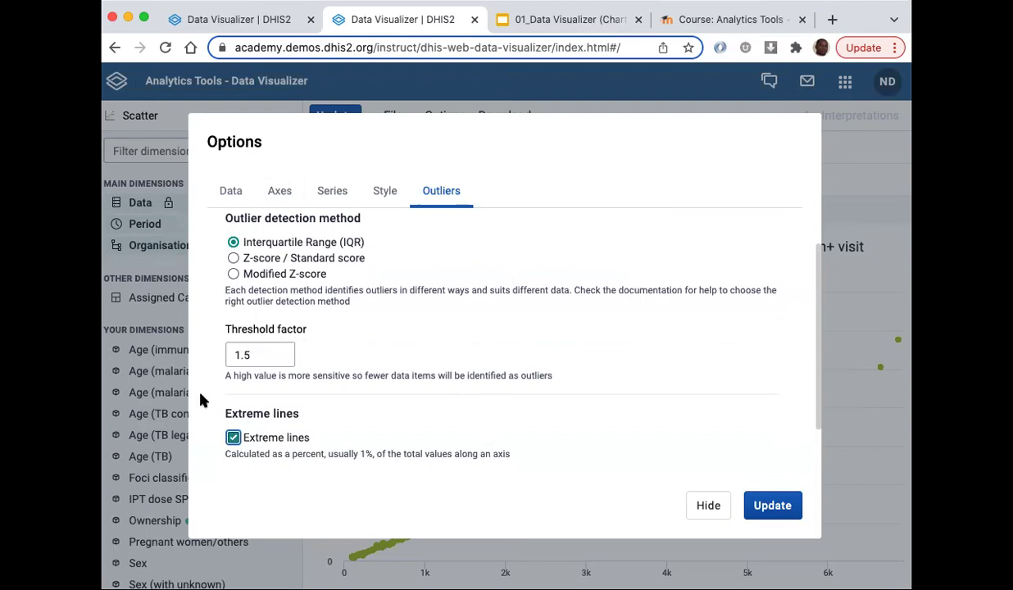
{"action": "scroll", "coordinate": [382, 407], "scroll_direction": "down", "scroll_amount": 1}
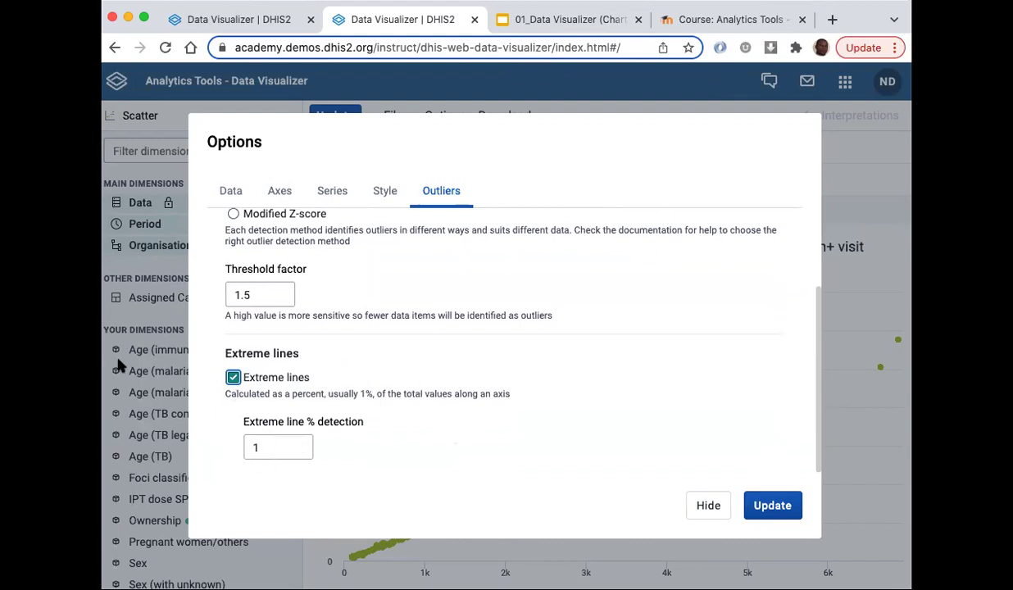
{"action": "left_click", "coordinate": [764, 508]}
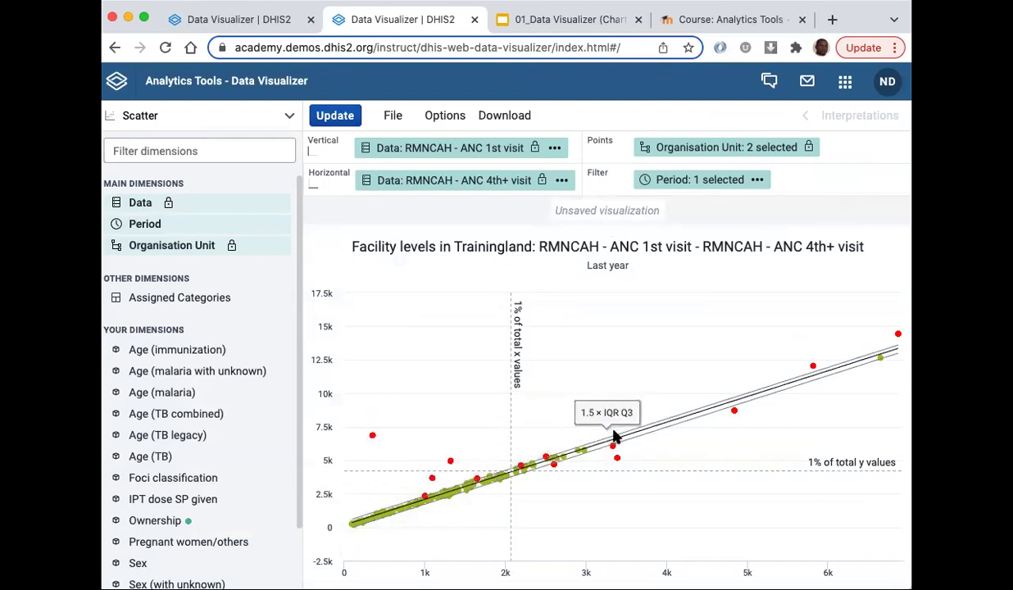
- Examine the facility names and ANC visit values of the outlier points above and below the threshold lines
{"action": "mouse_move", "coordinate": [814, 366]}
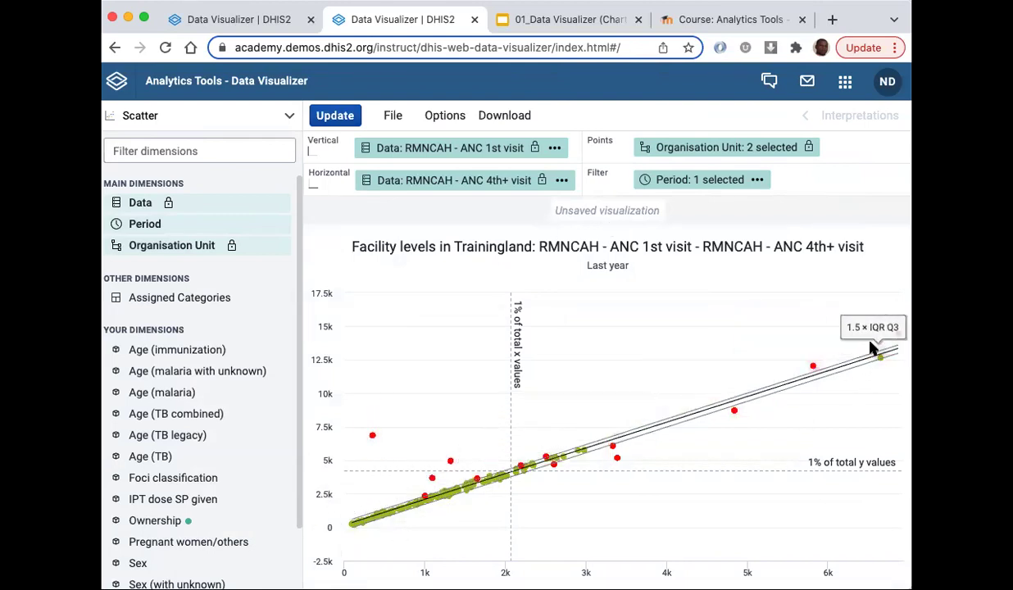
{"action": "mouse_move", "coordinate": [896, 334]}
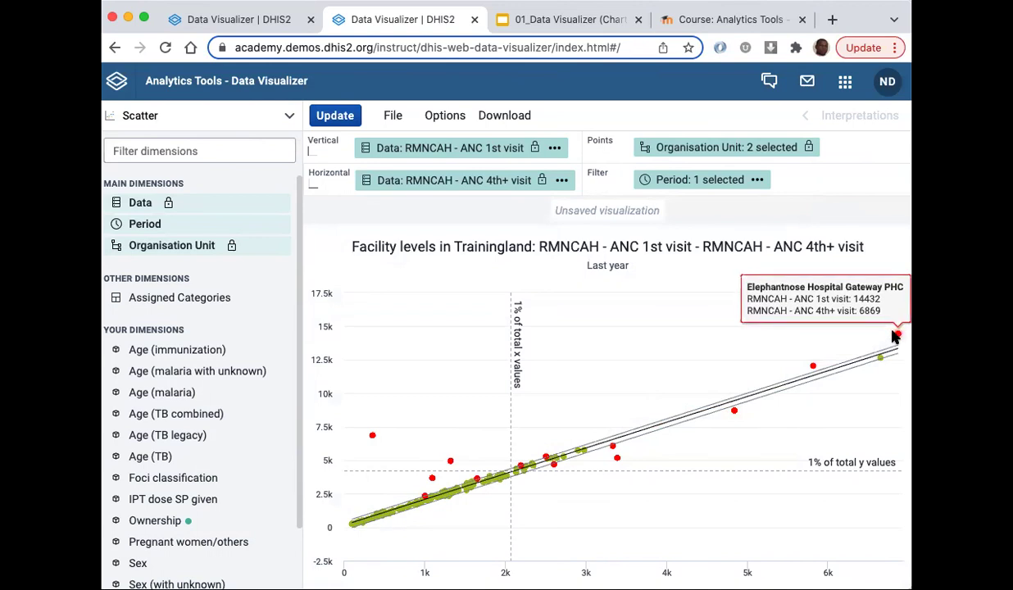
{"action": "mouse_move", "coordinate": [737, 417]}
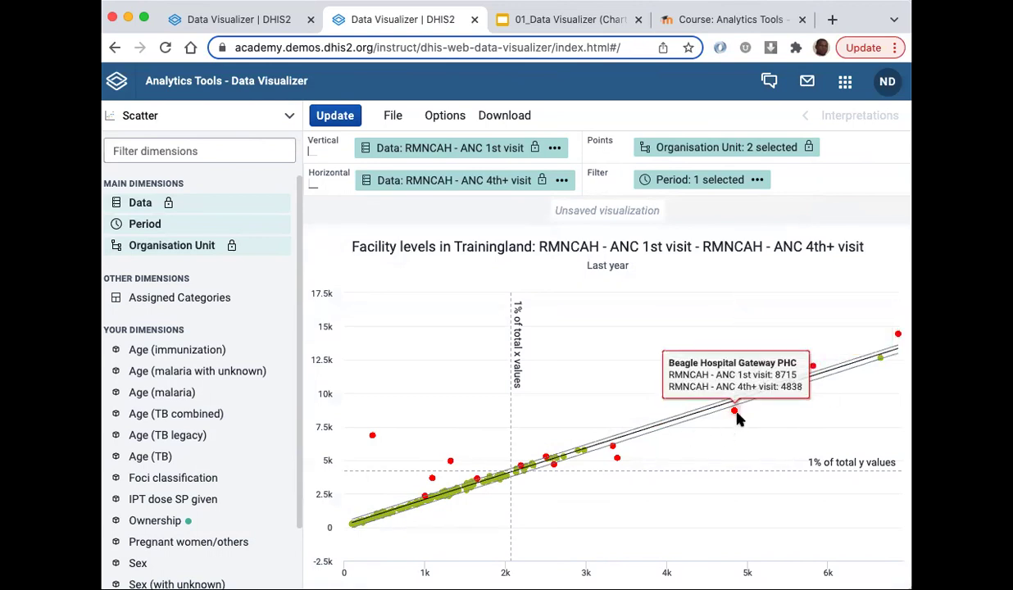